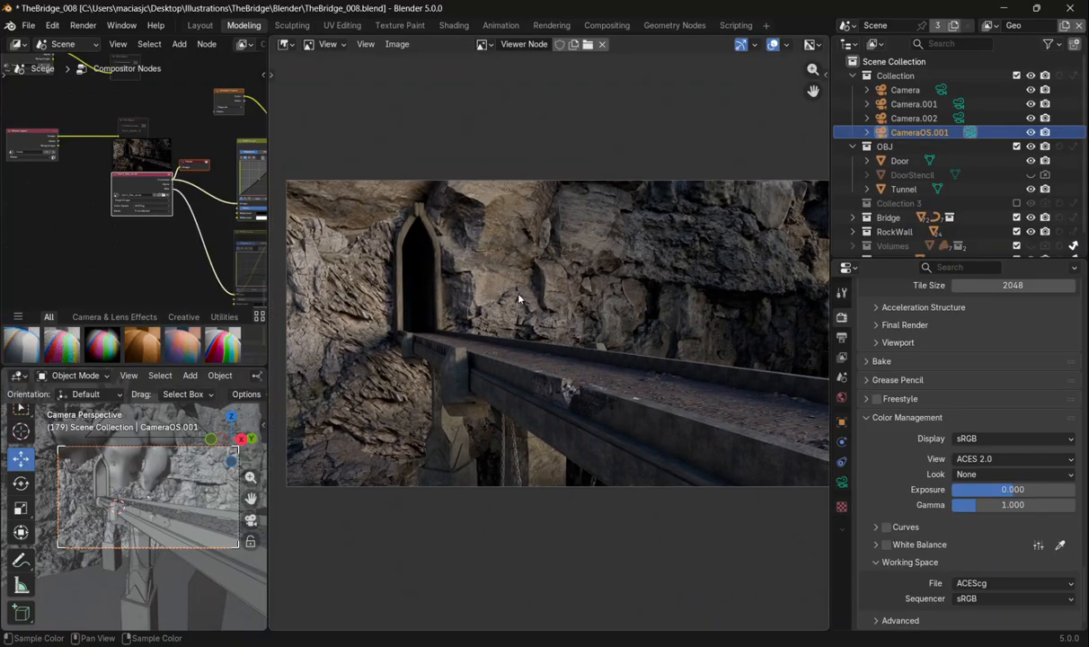
Examine the bridge render together with the scene's color management settings and the available view transforms.
{"action": "left_click_drag", "start_coordinate": [573, 312], "coordinate": [561, 312]}
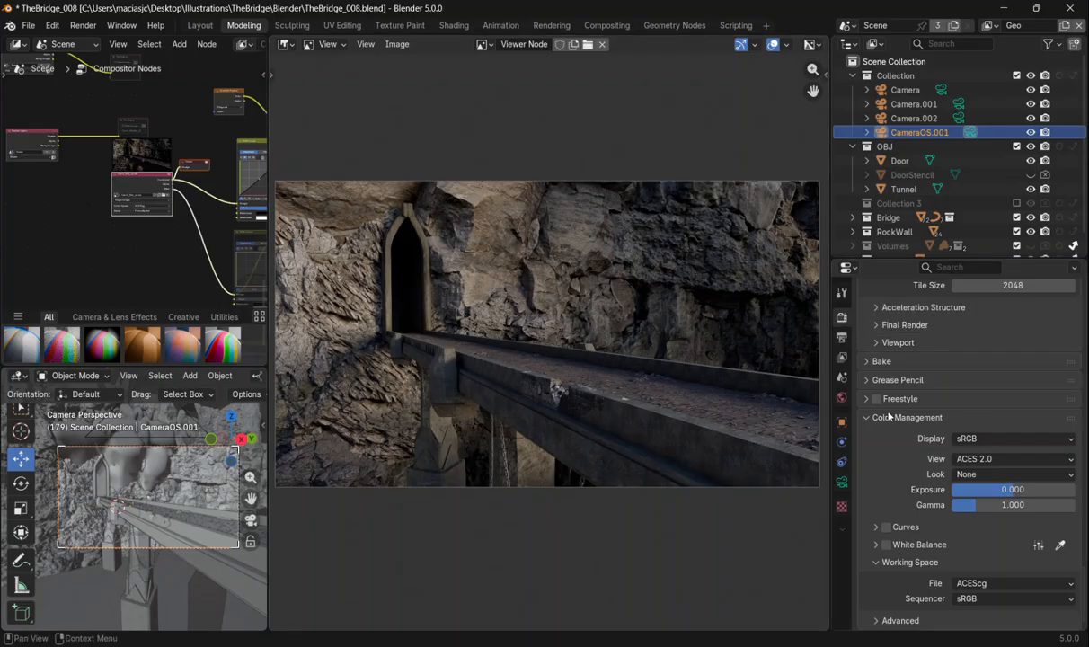
{"action": "scroll", "coordinate": [854, 450], "scroll_direction": "up", "scroll_amount": 2}
{"action": "scroll", "coordinate": [884, 434], "scroll_direction": "down", "scroll_amount": 2}
{"action": "scroll", "coordinate": [876, 539], "scroll_direction": "up", "scroll_amount": 7}
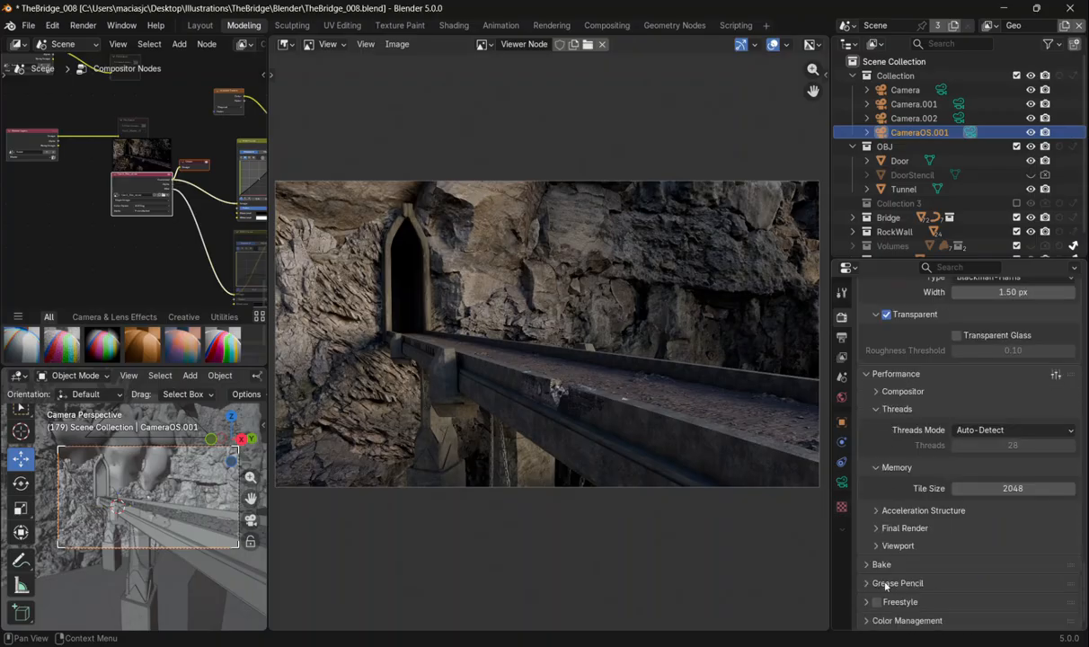
{"action": "scroll", "coordinate": [873, 602], "scroll_direction": "down", "scroll_amount": 4}
{"action": "scroll", "coordinate": [873, 611], "scroll_direction": "down", "scroll_amount": 3}
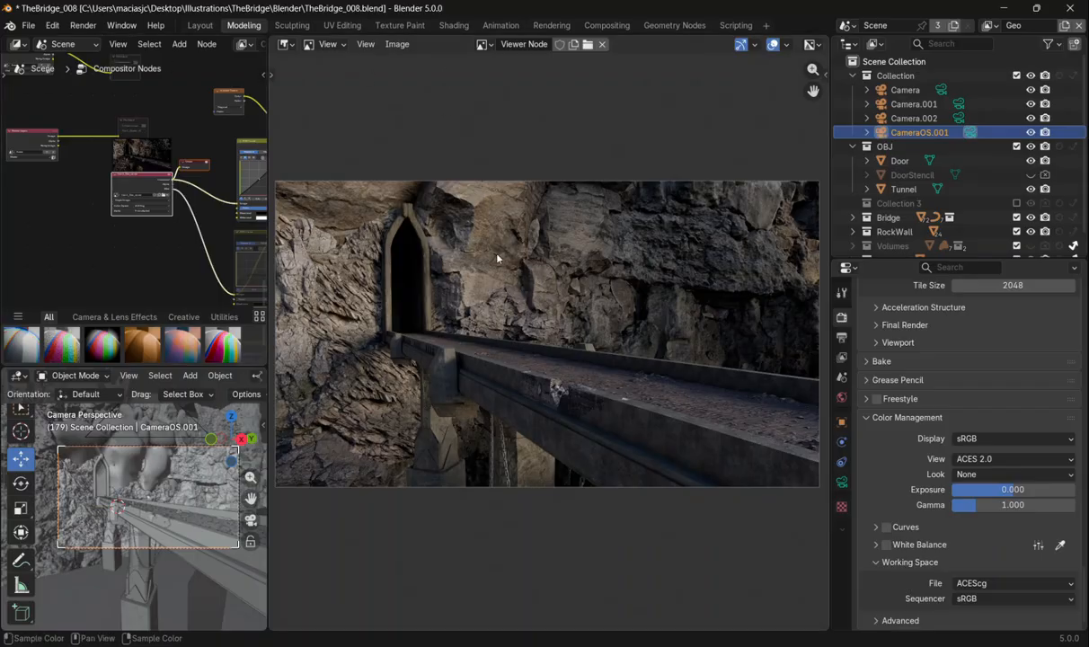
{"action": "left_click", "coordinate": [980, 460]}
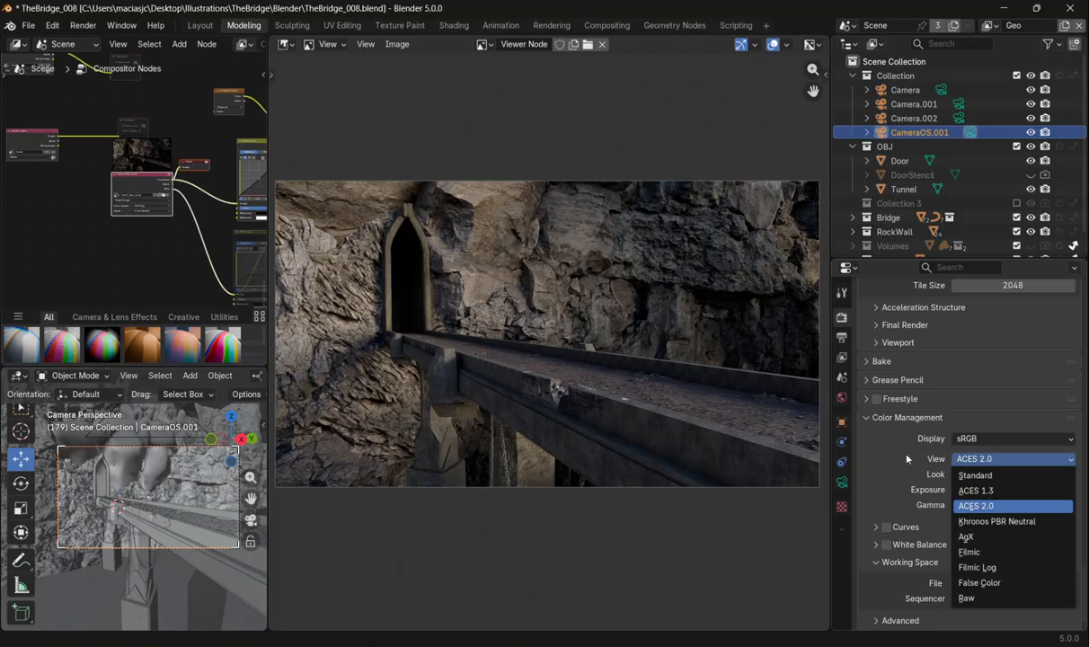
{"action": "scroll", "coordinate": [416, 277], "scroll_direction": "down", "scroll_amount": 2}
{"action": "scroll", "coordinate": [416, 277], "scroll_direction": "up", "scroll_amount": 4}
Examine the compositor's Render Layers and File Output nodes, including the multi-layer EXR format, color depth and codec settings.
{"action": "left_click_drag", "start_coordinate": [138, 249], "coordinate": [154, 271]}
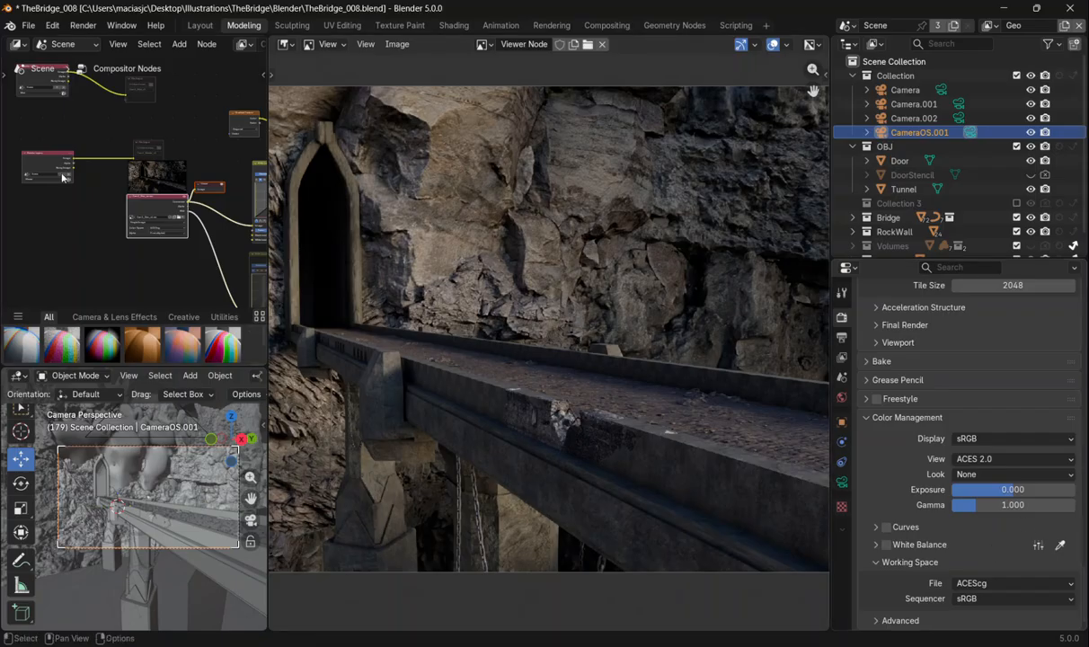
{"action": "key", "text": "ctrl+space"}
{"action": "scroll", "coordinate": [226, 260], "scroll_direction": "down", "scroll_amount": 2}
{"action": "left_click_drag", "start_coordinate": [413, 182], "coordinate": [476, 513]}
{"action": "scroll", "coordinate": [476, 513], "scroll_direction": "up", "scroll_amount": 5}
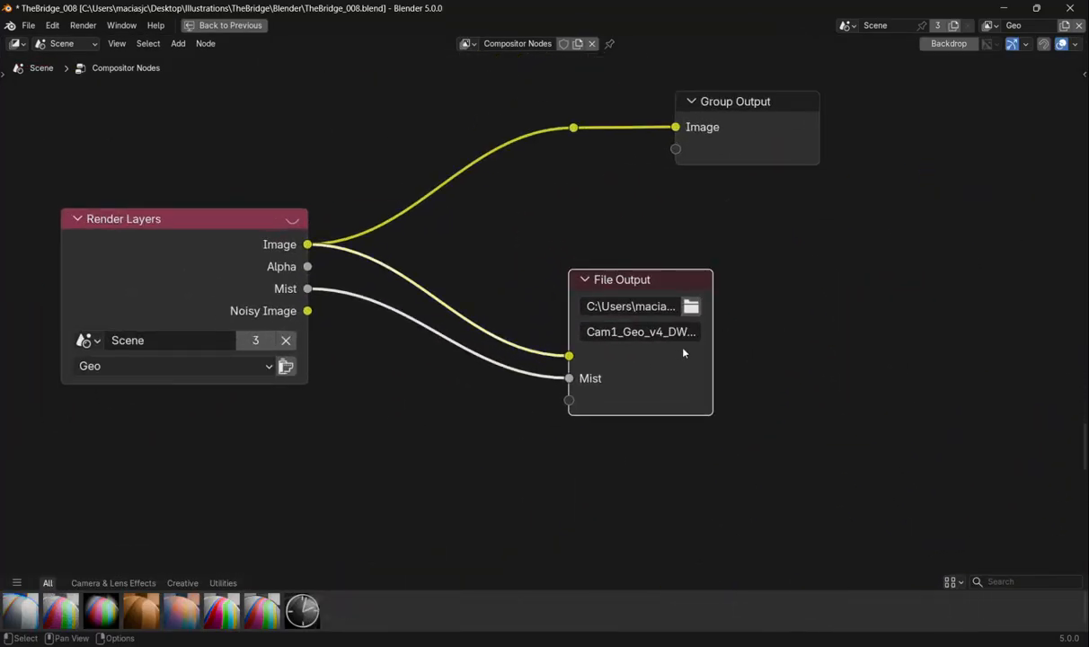
{"action": "key", "text": "n"}
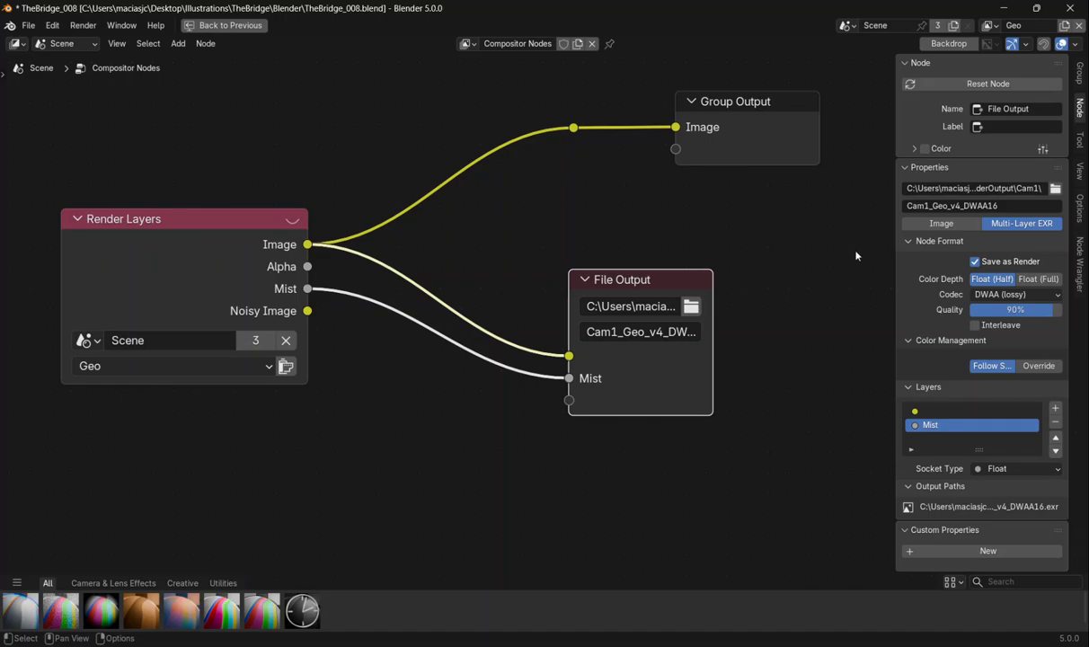
{"action": "left_click", "coordinate": [151, 232]}
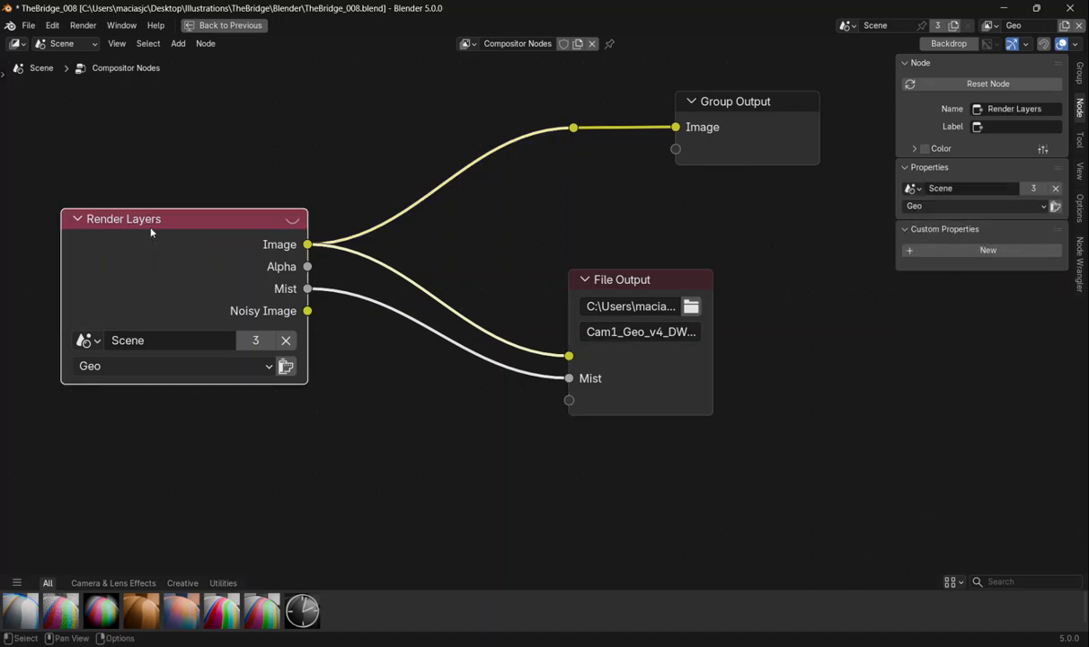
{"action": "left_click", "coordinate": [632, 284]}
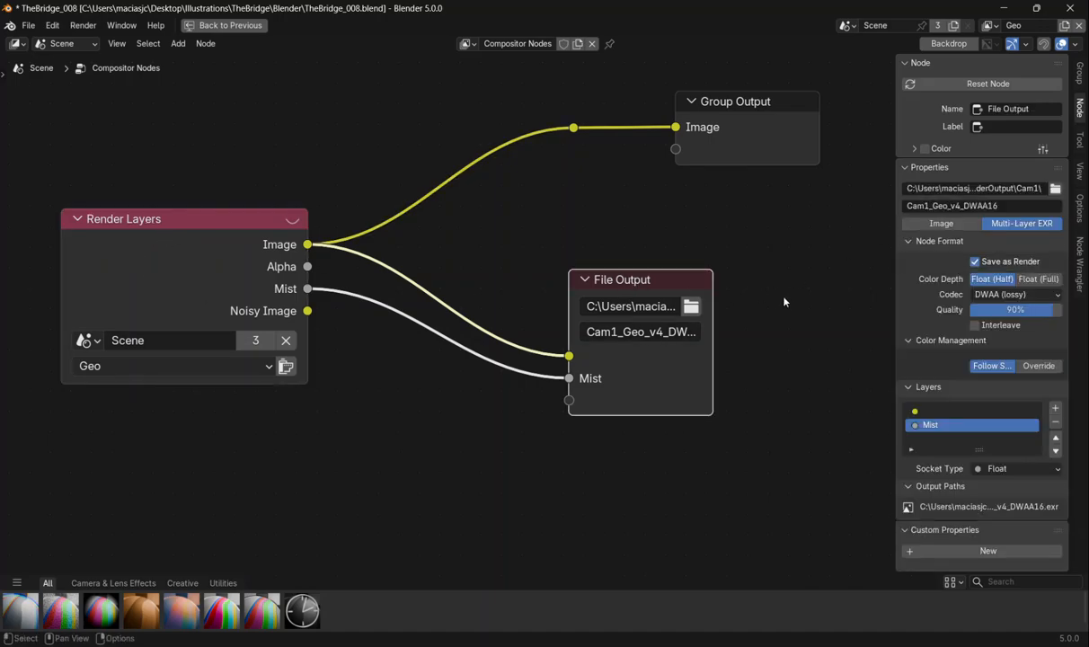
{"action": "left_click_drag", "start_coordinate": [837, 306], "coordinate": [799, 283]}
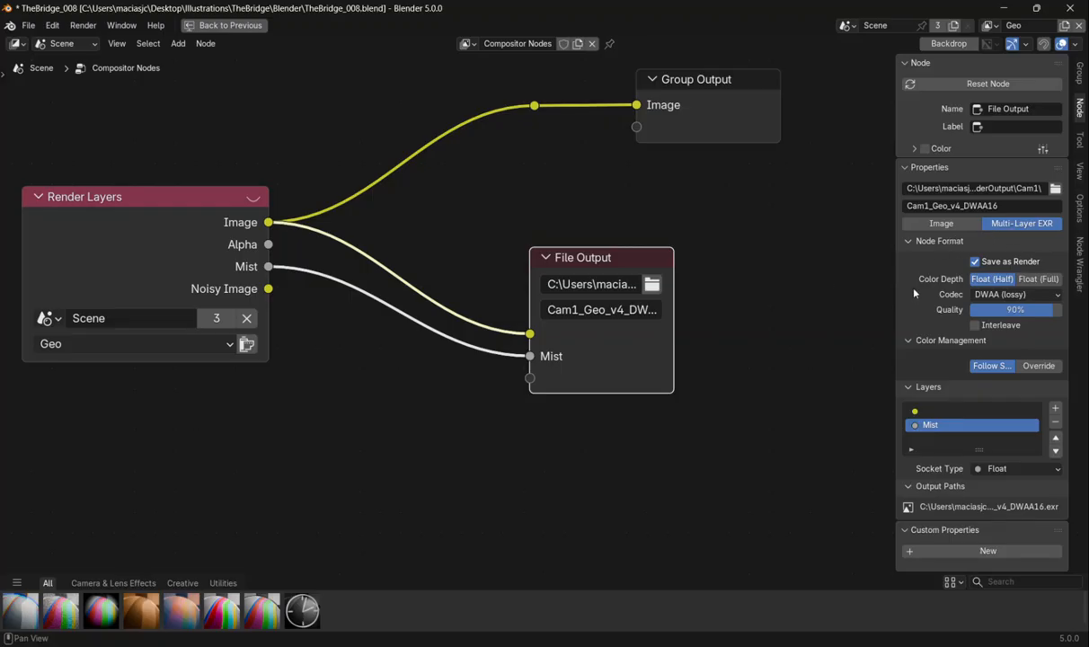
{"action": "left_click", "coordinate": [986, 295]}
{"action": "left_click_drag", "start_coordinate": [796, 303], "coordinate": [779, 299]}
{"action": "key", "text": "ctrl+space"}
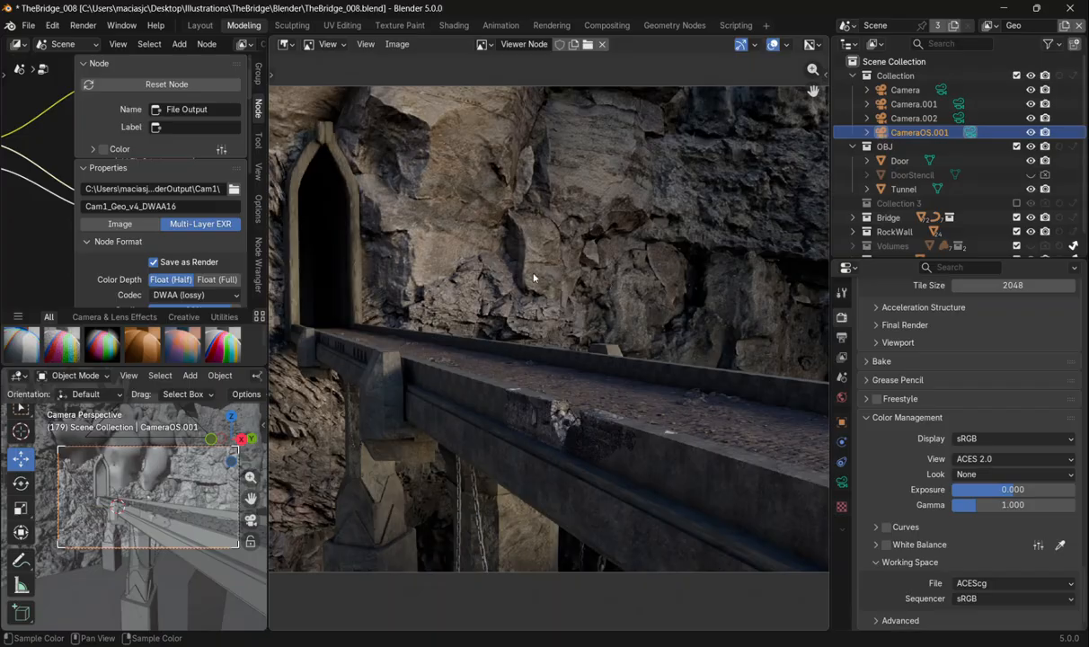
{"action": "scroll", "coordinate": [528, 271], "scroll_direction": "up", "scroll_amount": 2}
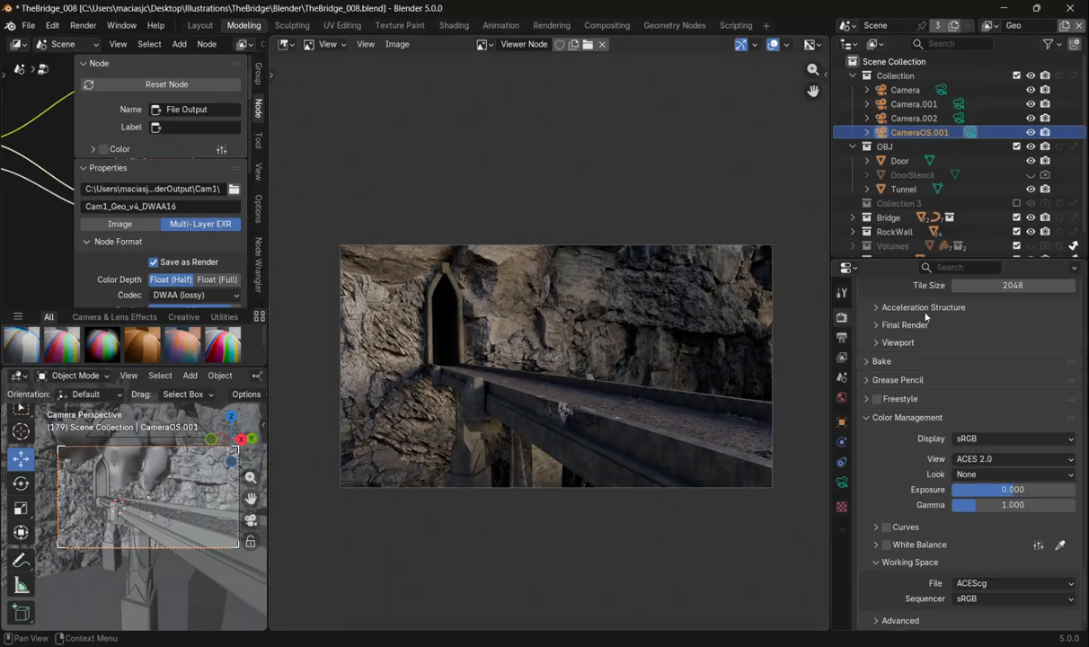
{"action": "scroll", "coordinate": [530, 349], "scroll_direction": "up", "scroll_amount": 1}
{"action": "scroll", "coordinate": [530, 350], "scroll_direction": "down", "scroll_amount": 1}
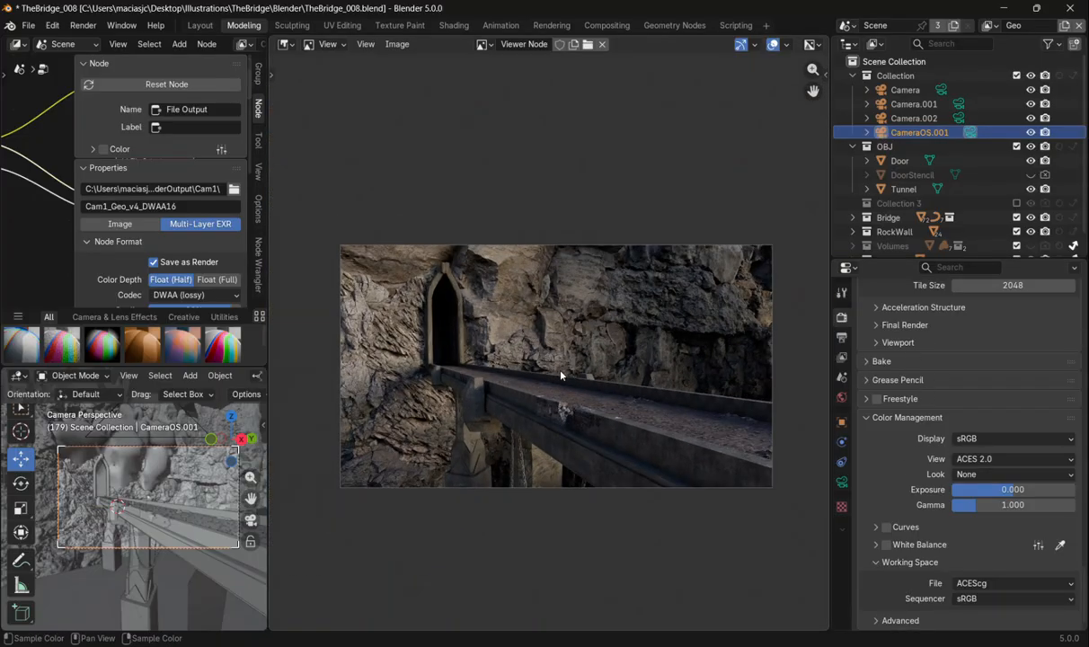
{"action": "scroll", "coordinate": [563, 354], "scroll_direction": "up", "scroll_amount": 1}
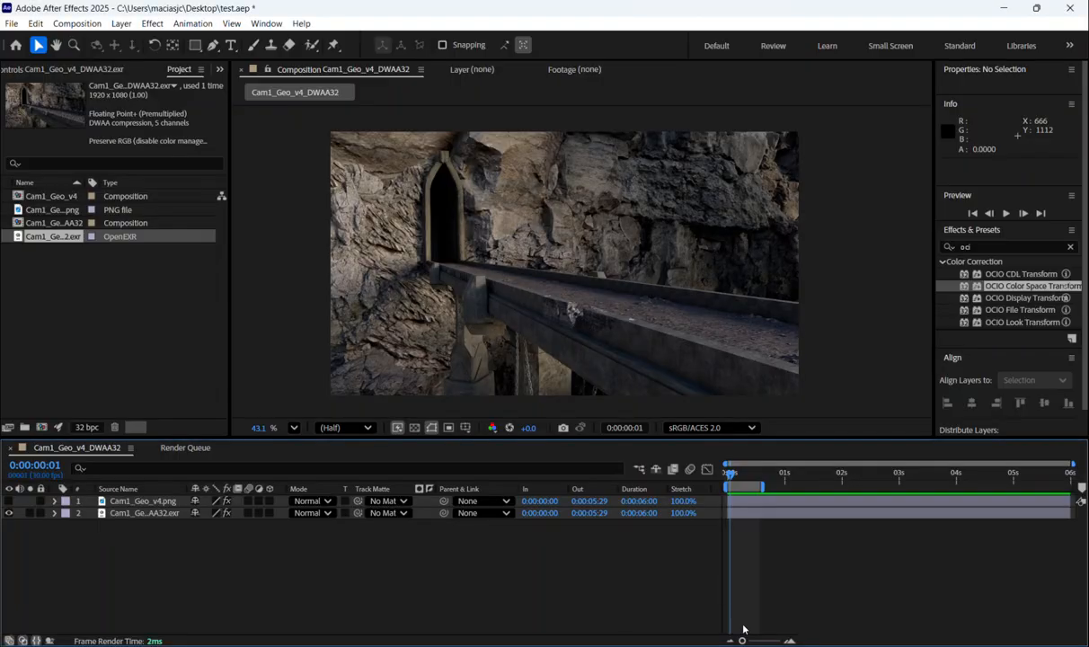
Switch to After Effects and start a new project, discarding the changes to test.aep.
{"action": "left_click", "coordinate": [12, 24]}
{"action": "mouse_move", "coordinate": [32, 43]}
{"action": "left_click", "coordinate": [335, 45]}
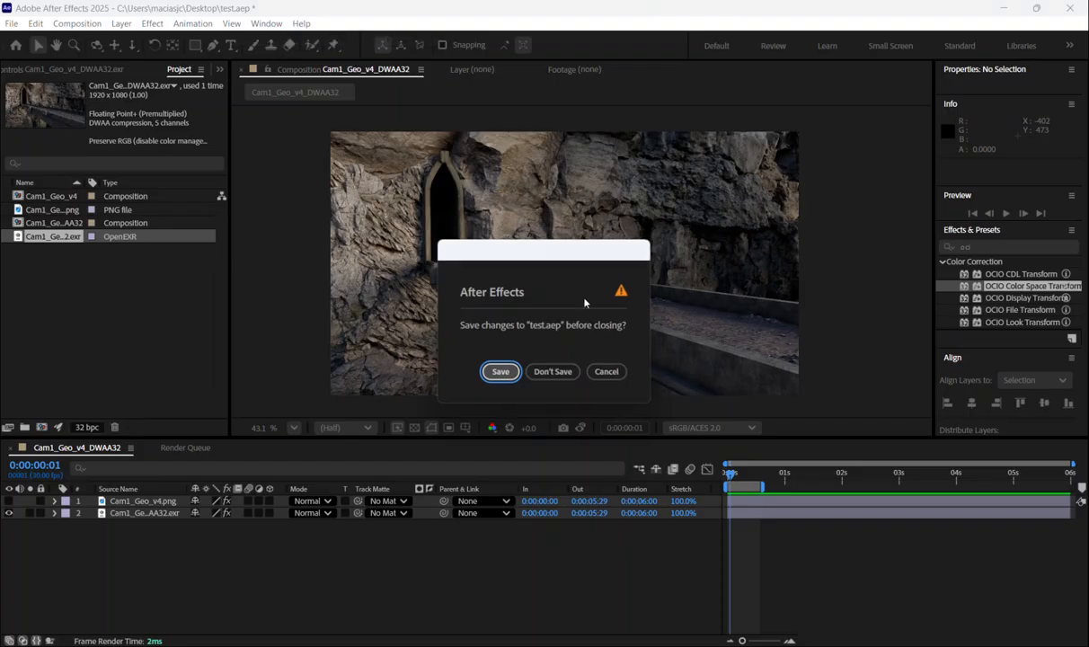
{"action": "left_click", "coordinate": [552, 371]}
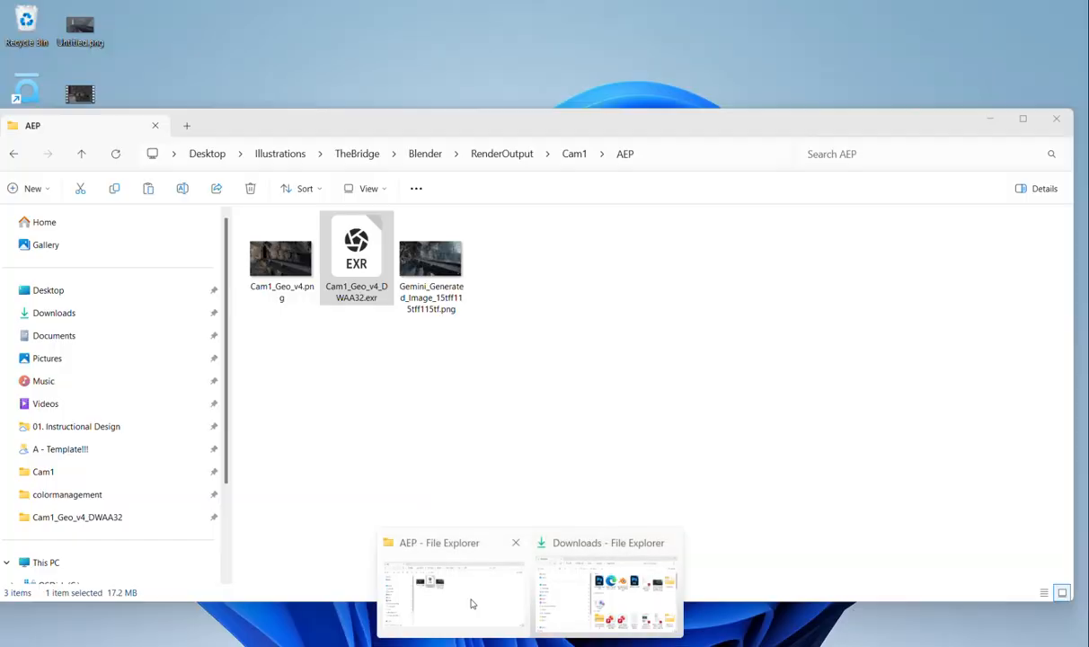
Import Cam1_Geo_v4_DWAA32.exr from the AEP folder and create a composition from it.
{"action": "left_click", "coordinate": [469, 600]}
{"action": "left_click_drag", "start_coordinate": [405, 127], "coordinate": [581, 277]}
{"action": "left_click_drag", "start_coordinate": [506, 419], "coordinate": [94, 235]}
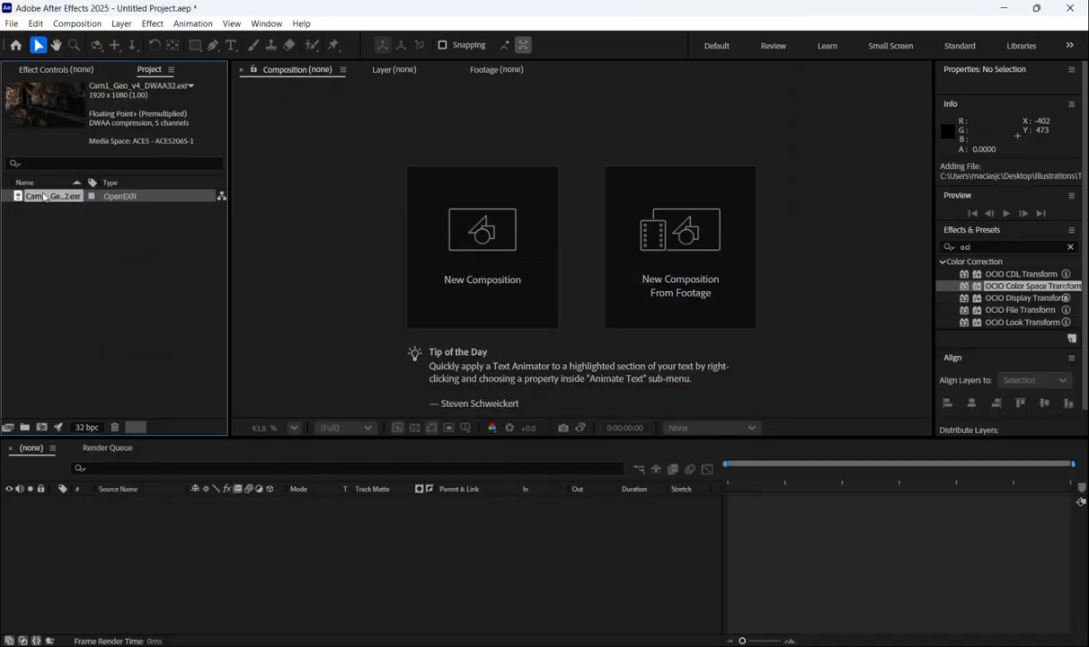
{"action": "left_click_drag", "start_coordinate": [43, 195], "coordinate": [41, 427]}
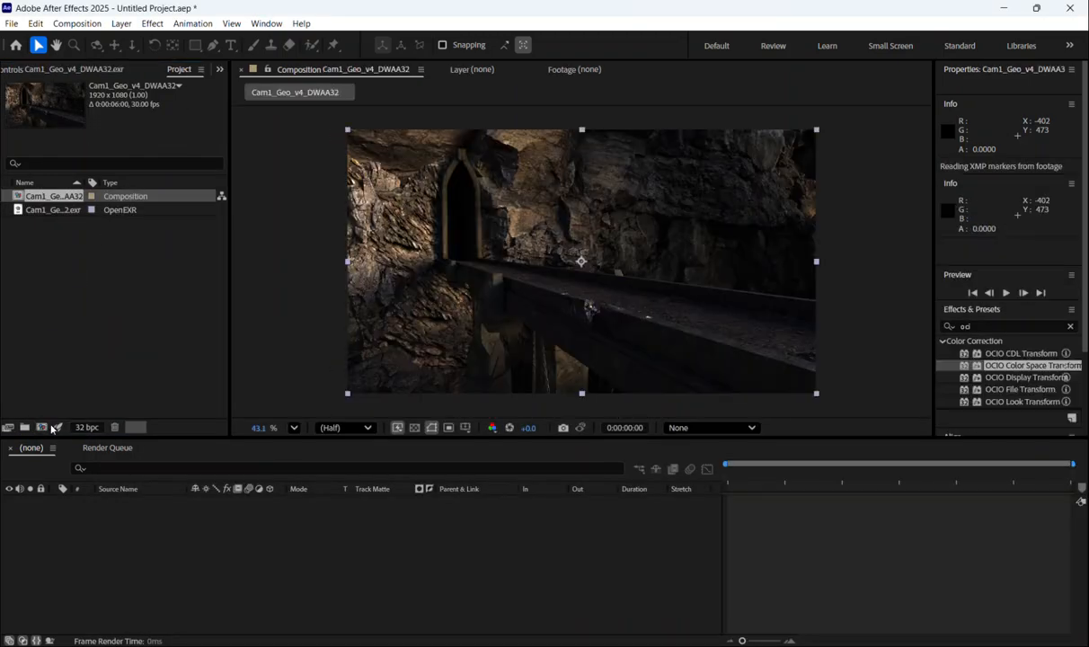
{"action": "scroll", "coordinate": [486, 309], "scroll_direction": "up", "scroll_amount": 1}
{"action": "left_click_drag", "start_coordinate": [493, 289], "coordinate": [484, 294]}
{"action": "scroll", "coordinate": [486, 287], "scroll_direction": "down", "scroll_amount": 2}
{"action": "scroll", "coordinate": [487, 288], "scroll_direction": "up", "scroll_amount": 1}
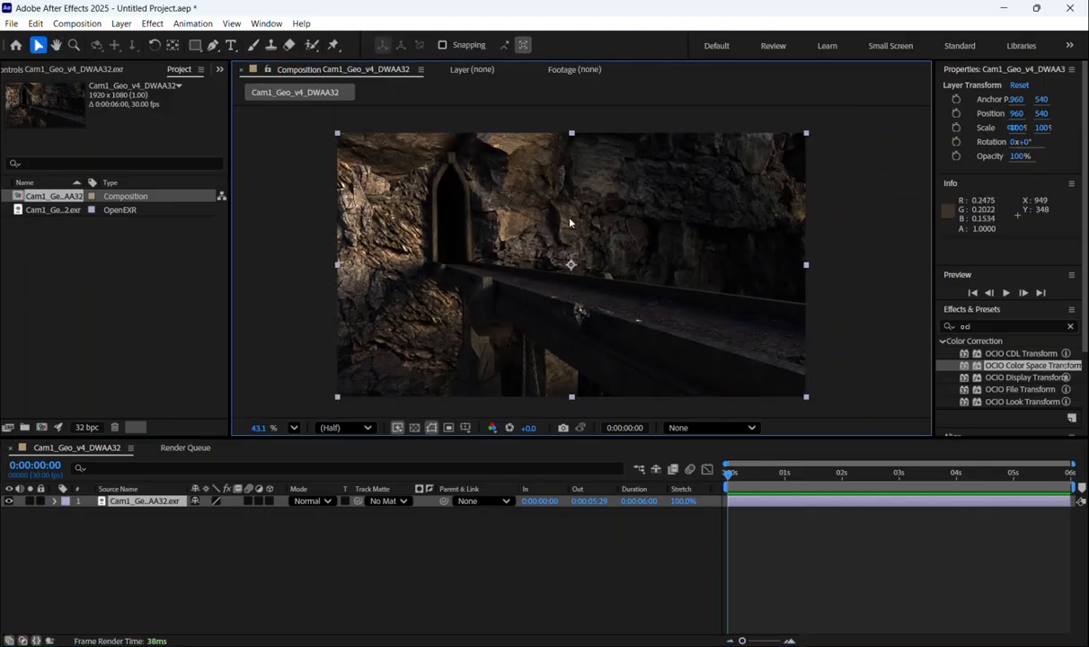
{"action": "scroll", "coordinate": [613, 217], "scroll_direction": "up", "scroll_amount": 1}
{"action": "scroll", "coordinate": [551, 245], "scroll_direction": "down", "scroll_amount": 1}
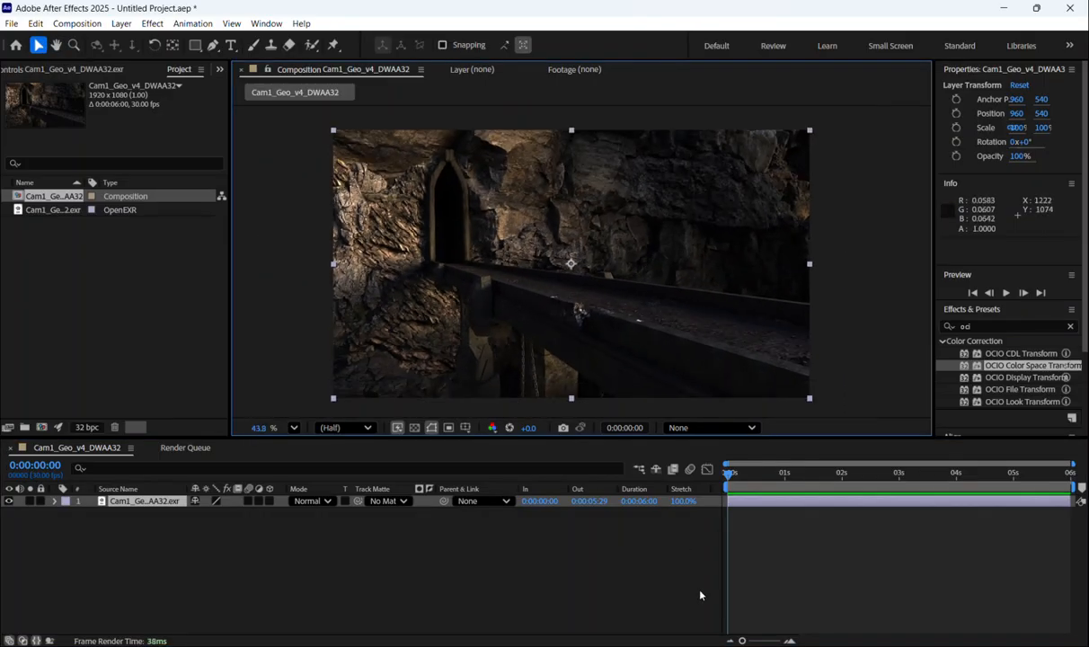
{"action": "key", "text": "alt+Tab"}
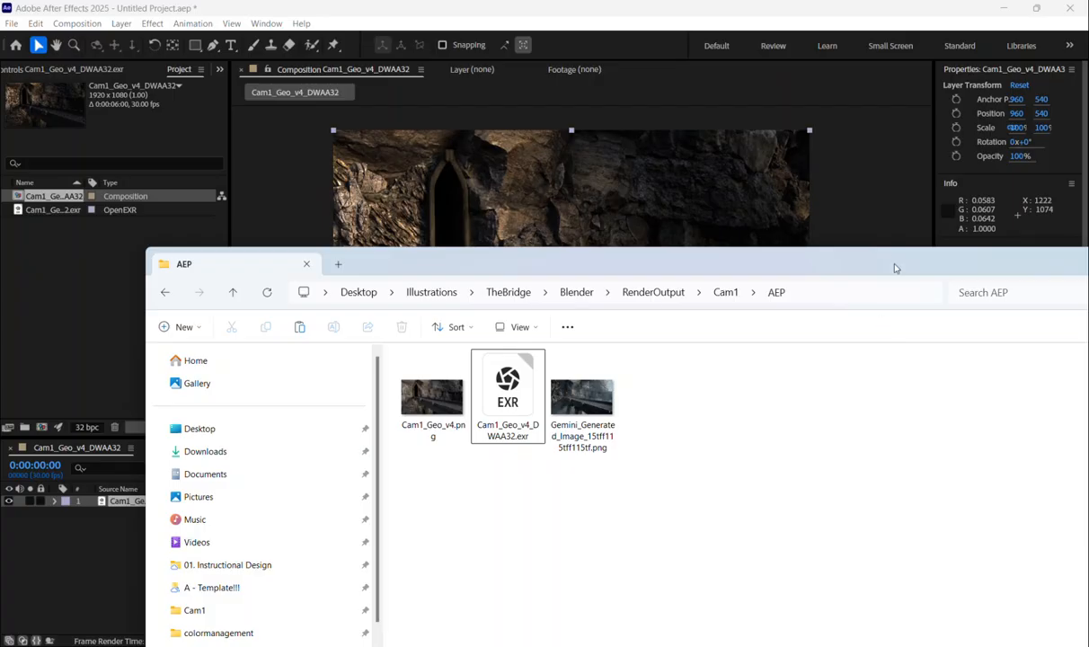
{"action": "left_click_drag", "start_coordinate": [884, 250], "coordinate": [552, 305]}
{"action": "left_click", "coordinate": [860, 230]}
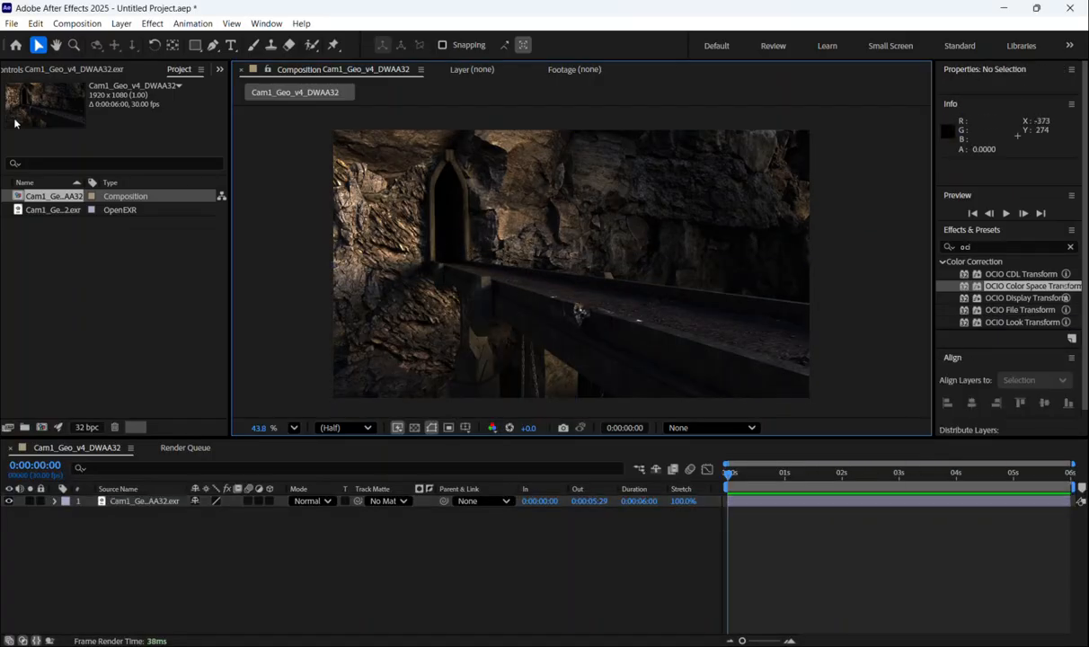
Set the OCIO Configuration to Custom in the project's color settings.
{"action": "left_click", "coordinate": [11, 23]}
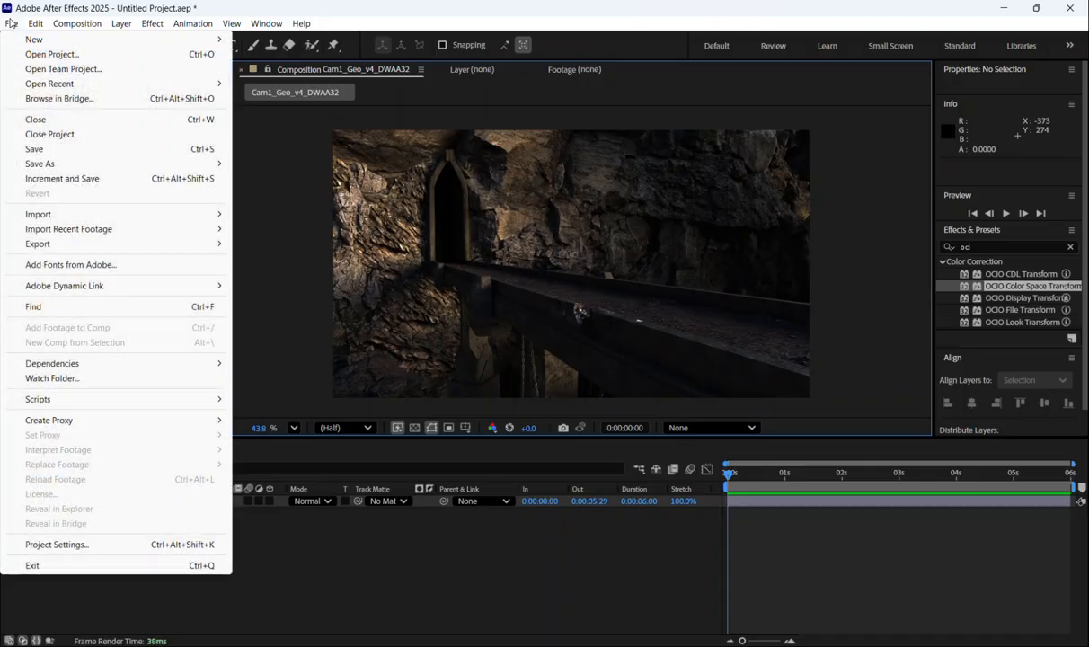
{"action": "left_click", "coordinate": [11, 25]}
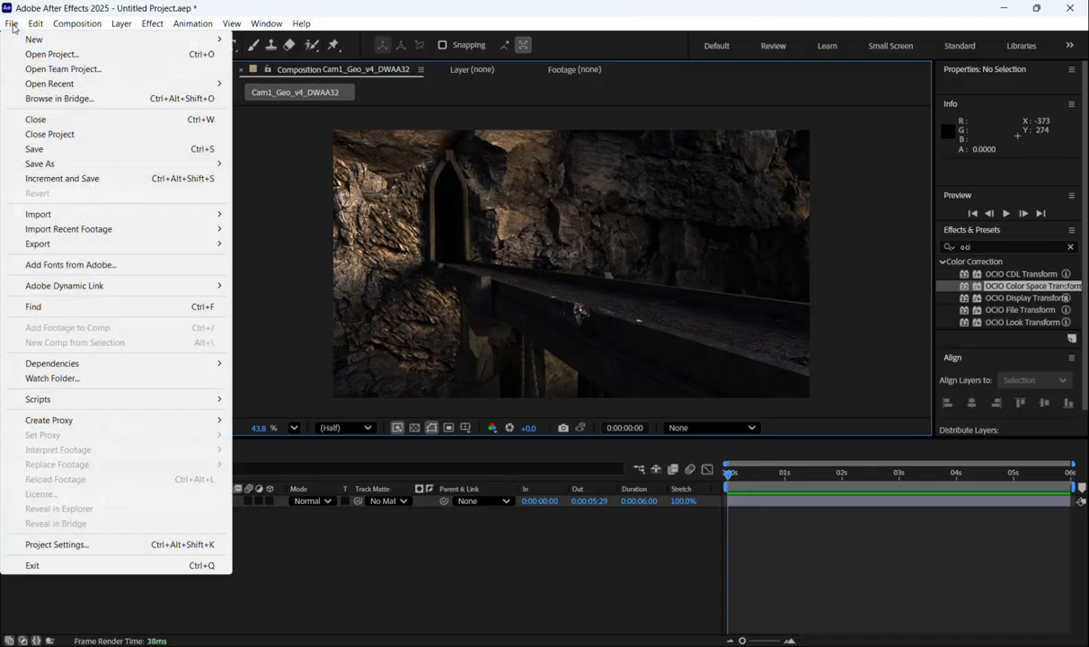
{"action": "left_click", "coordinate": [56, 545]}
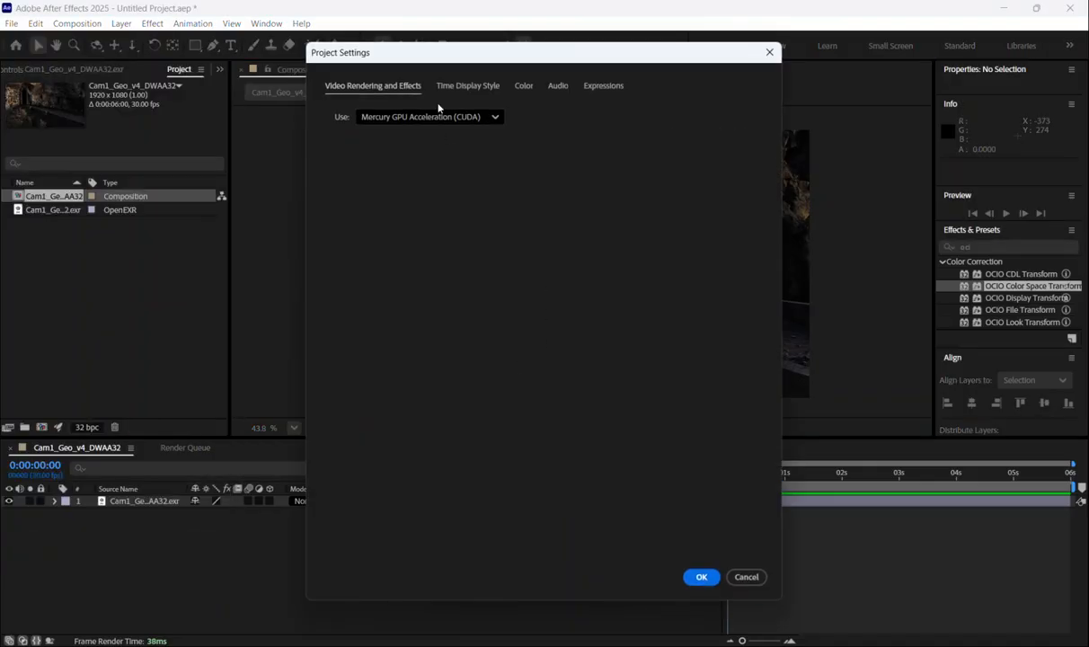
{"action": "left_click_drag", "start_coordinate": [461, 52], "coordinate": [449, 69]}
{"action": "left_click", "coordinate": [510, 102]}
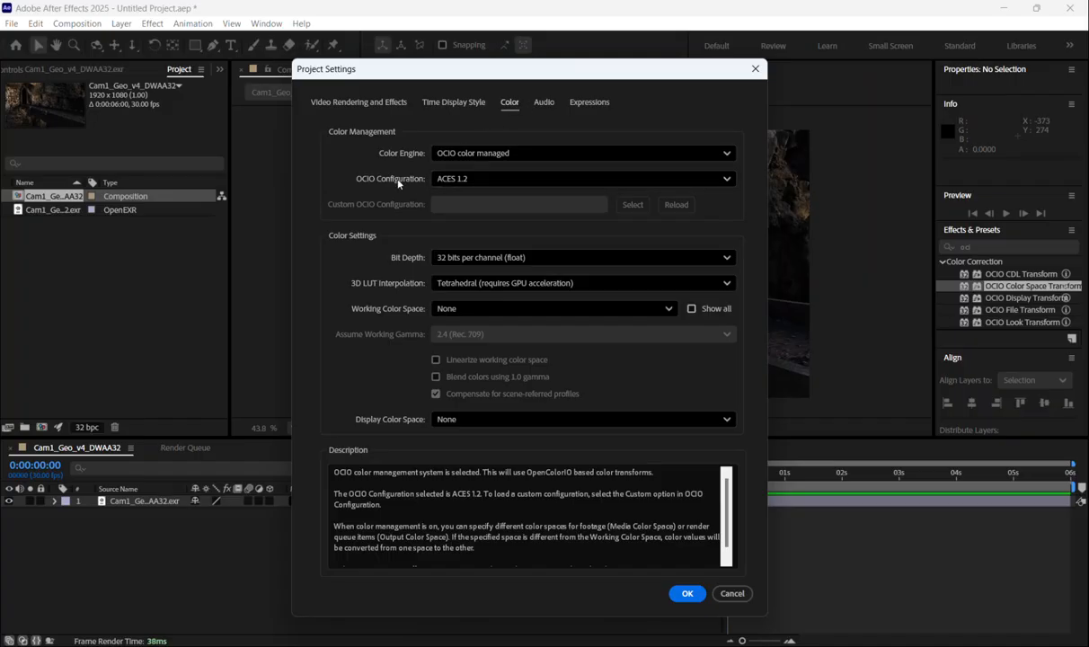
{"action": "left_click", "coordinate": [483, 179]}
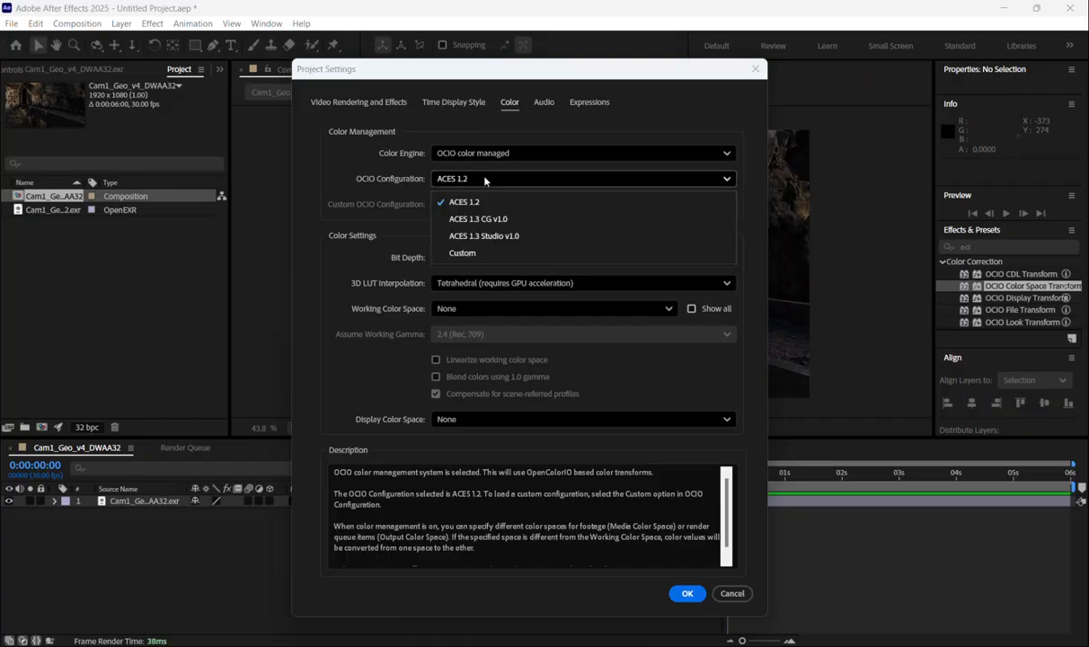
{"action": "left_click", "coordinate": [473, 255]}
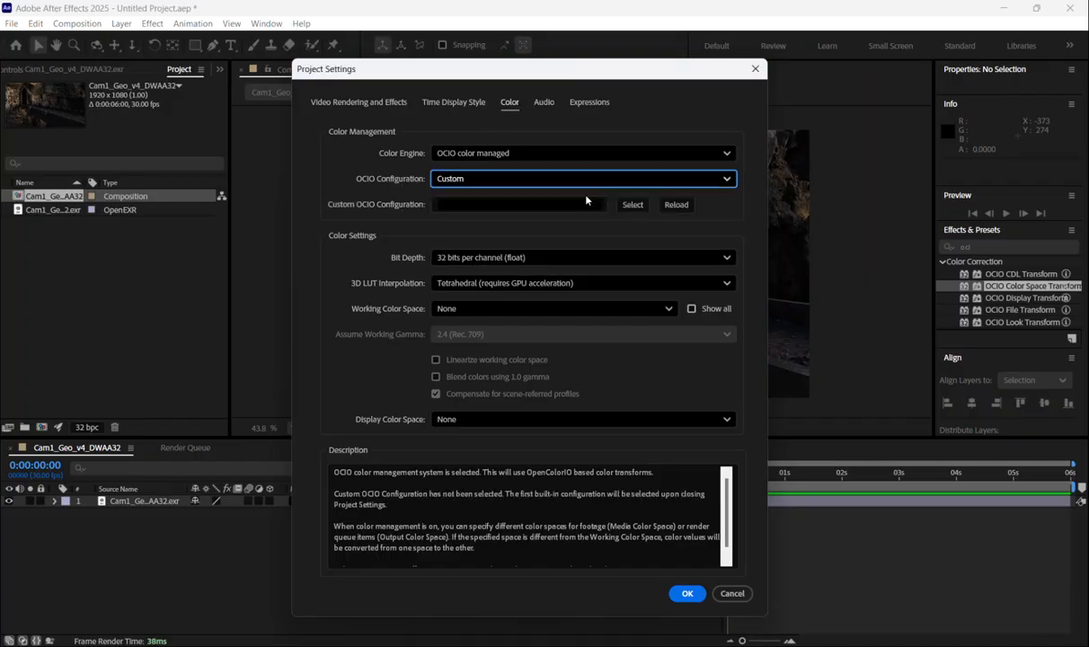
Load config.ocio from C:\Program Files\Blender Foundation\Blender 5.0\5.0\datafiles\colormanagement as the custom OCIO configuration.
{"action": "left_click", "coordinate": [636, 206]}
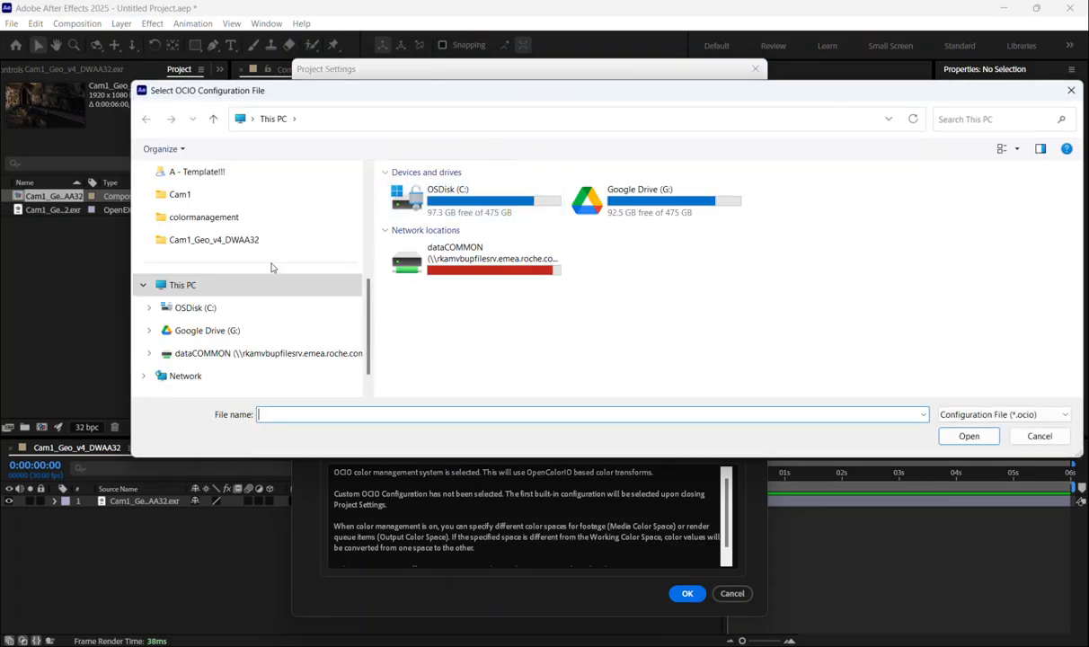
{"action": "double_click", "coordinate": [465, 199]}
{"action": "double_click", "coordinate": [440, 233]}
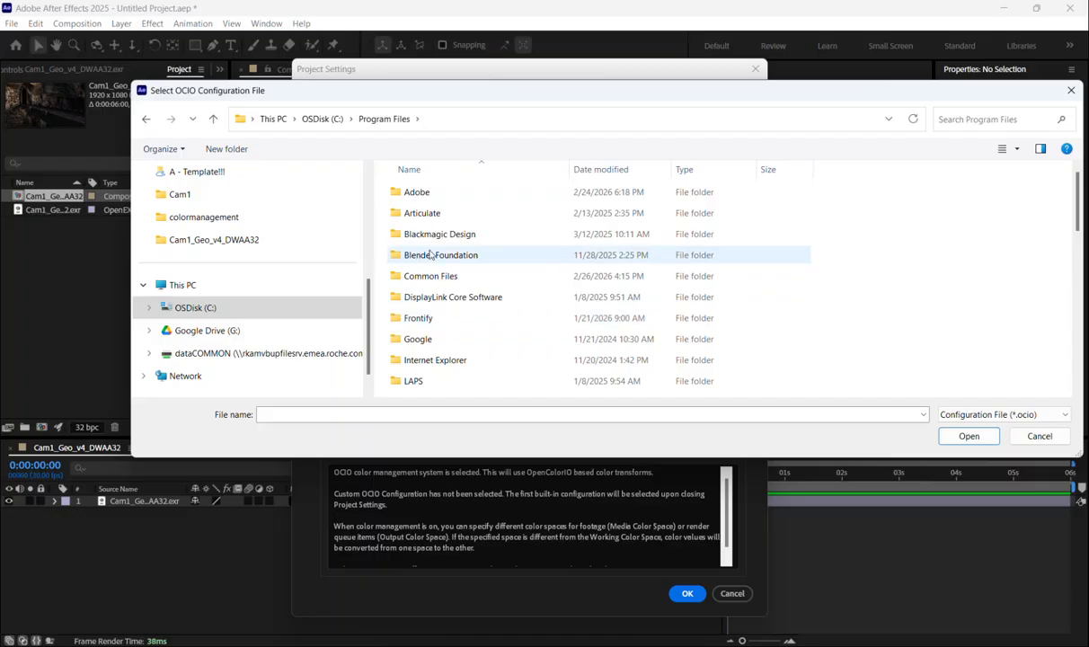
{"action": "double_click", "coordinate": [444, 257]}
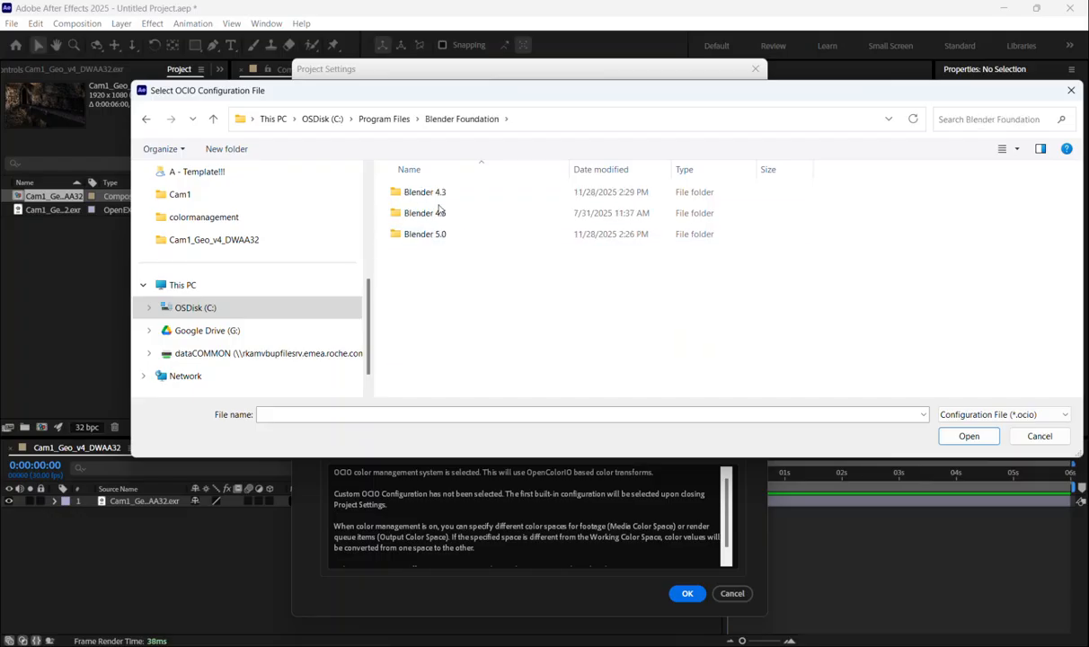
{"action": "double_click", "coordinate": [435, 235]}
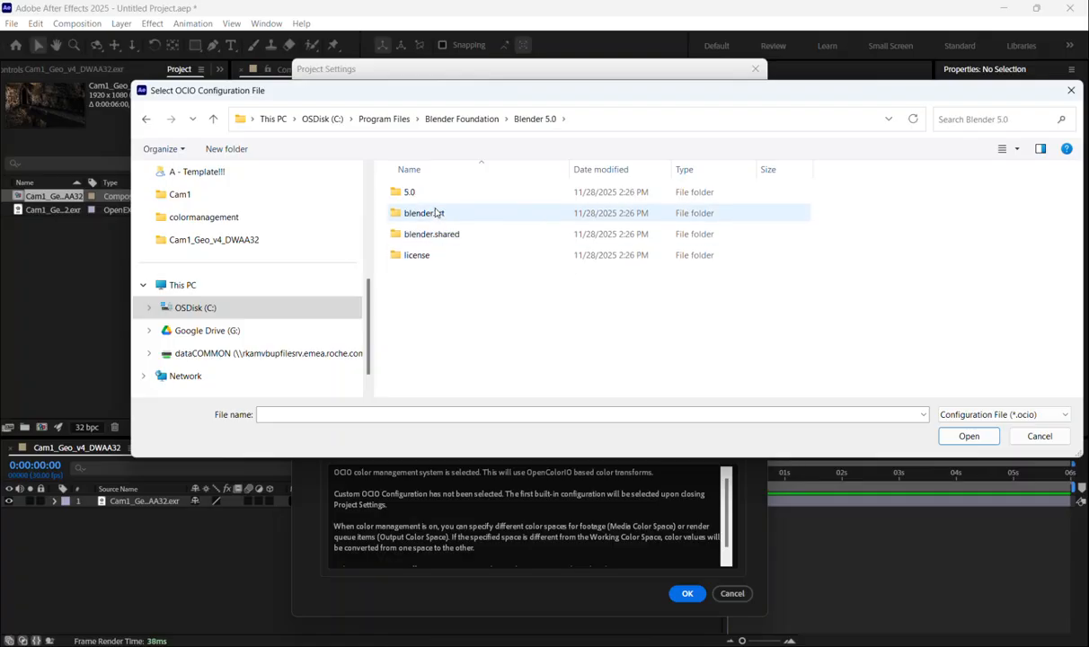
{"action": "double_click", "coordinate": [430, 193]}
{"action": "double_click", "coordinate": [422, 194]}
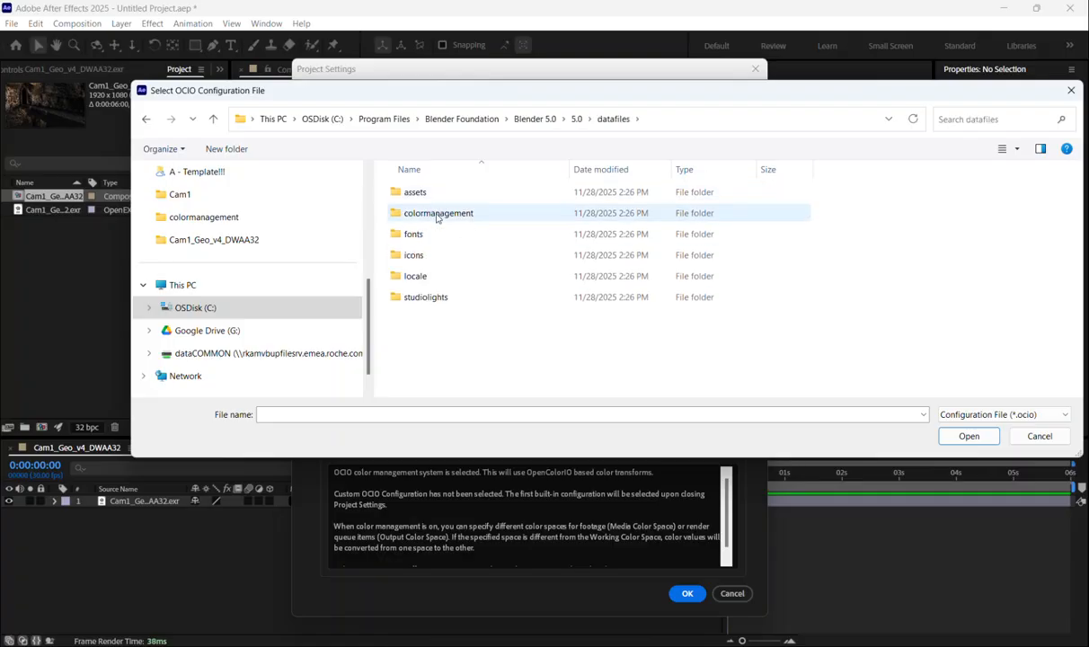
{"action": "double_click", "coordinate": [436, 214]}
{"action": "left_click", "coordinate": [429, 254]}
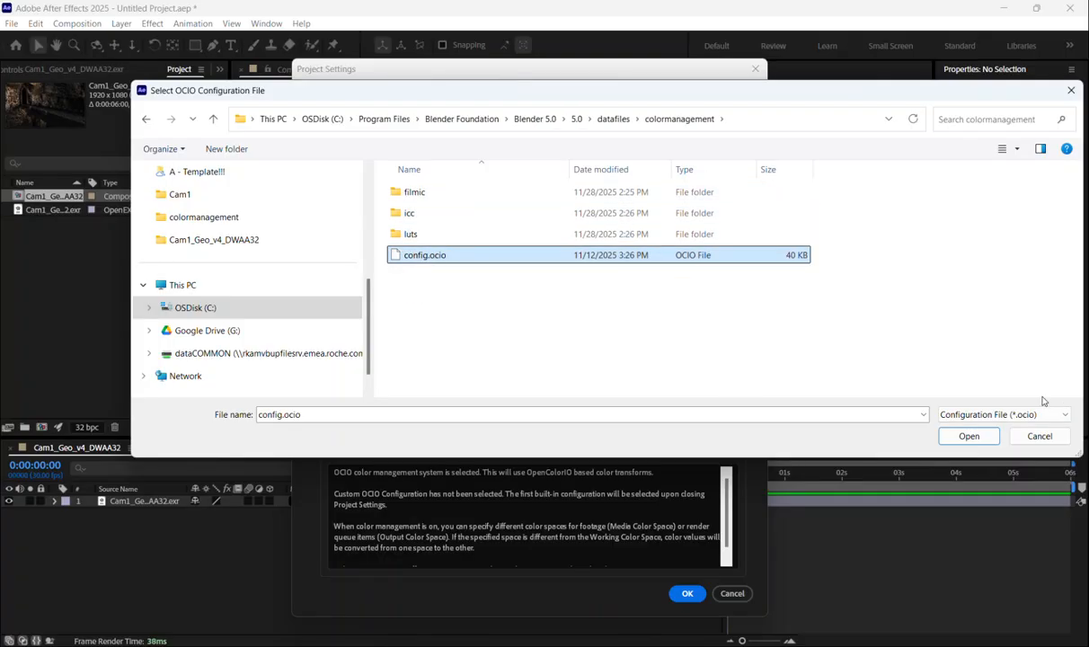
{"action": "left_click", "coordinate": [959, 436]}
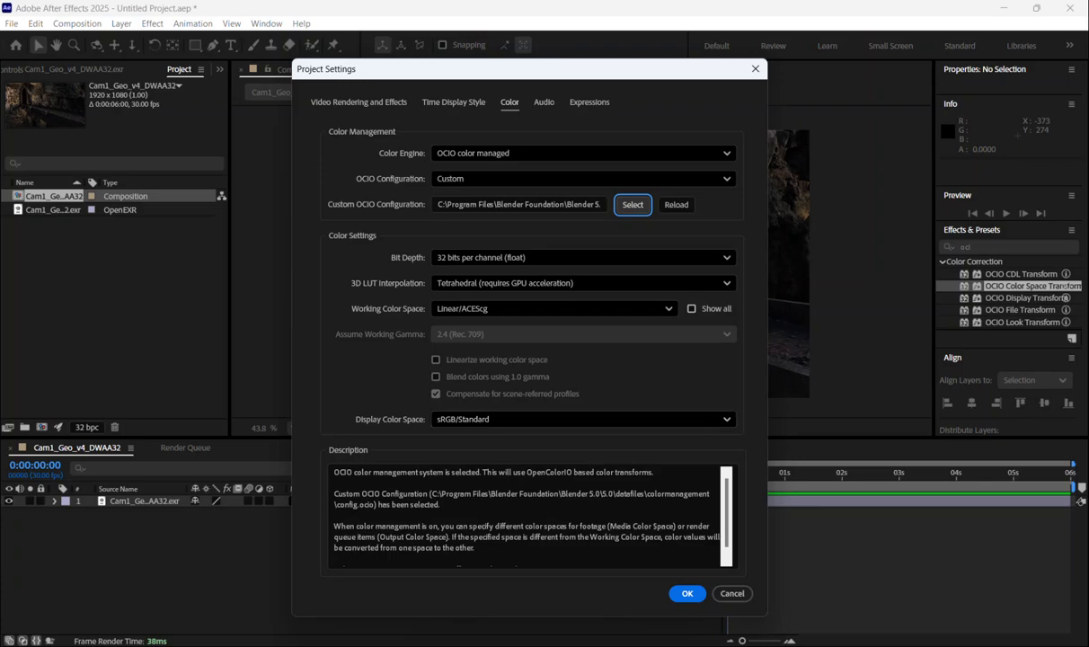
Set the project's display color space to sRGB/ACES 2.0, check it against Blender's view transform, and apply the project settings.
{"action": "left_click", "coordinate": [617, 424]}
{"action": "left_click", "coordinate": [618, 423]}
{"action": "left_click", "coordinate": [617, 423]}
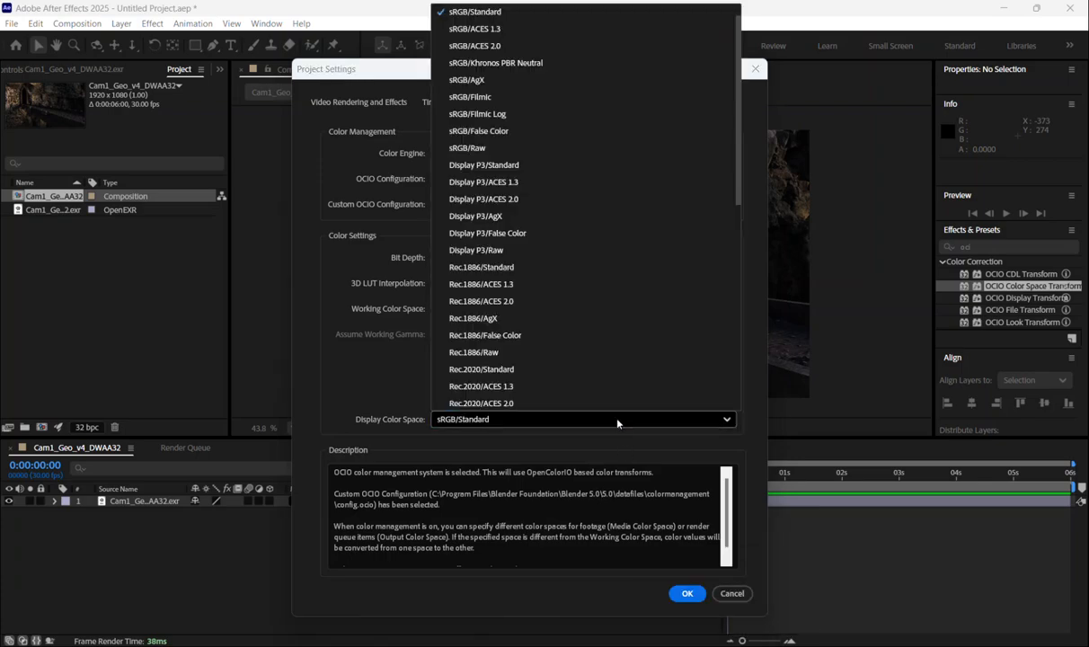
{"action": "left_click", "coordinate": [488, 45]}
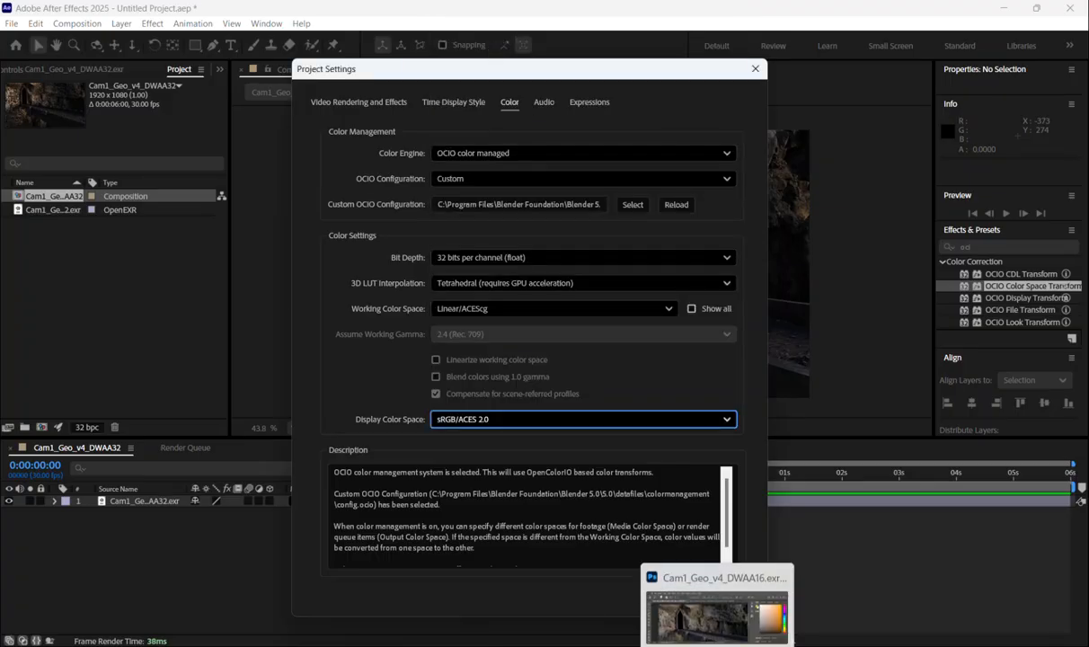
{"action": "left_click", "coordinate": [729, 644]}
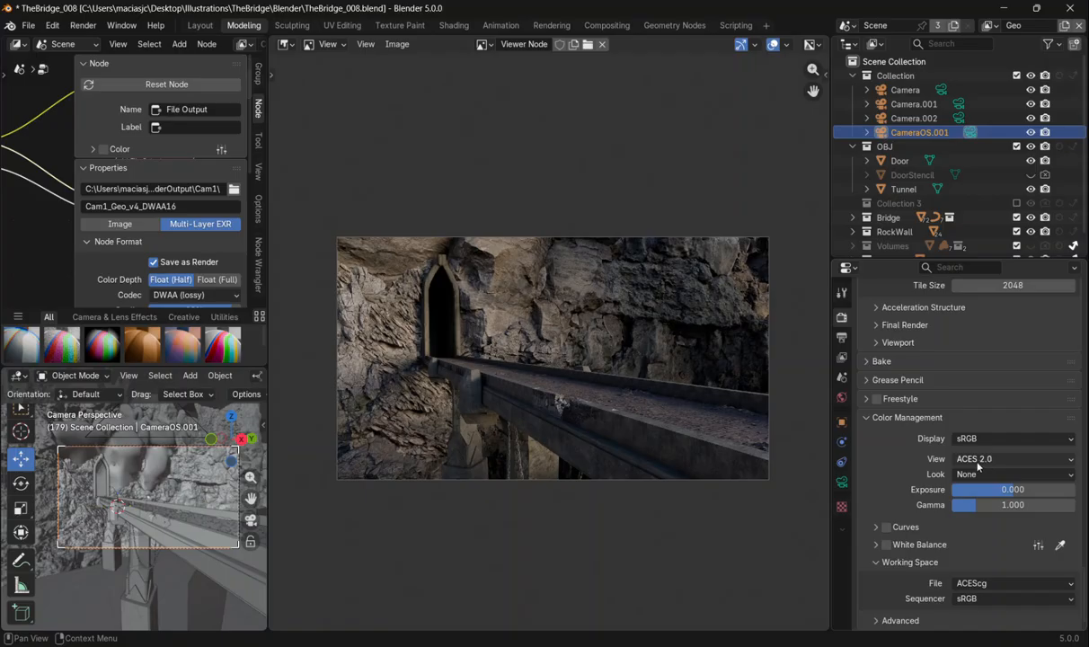
{"action": "left_click", "coordinate": [1008, 9]}
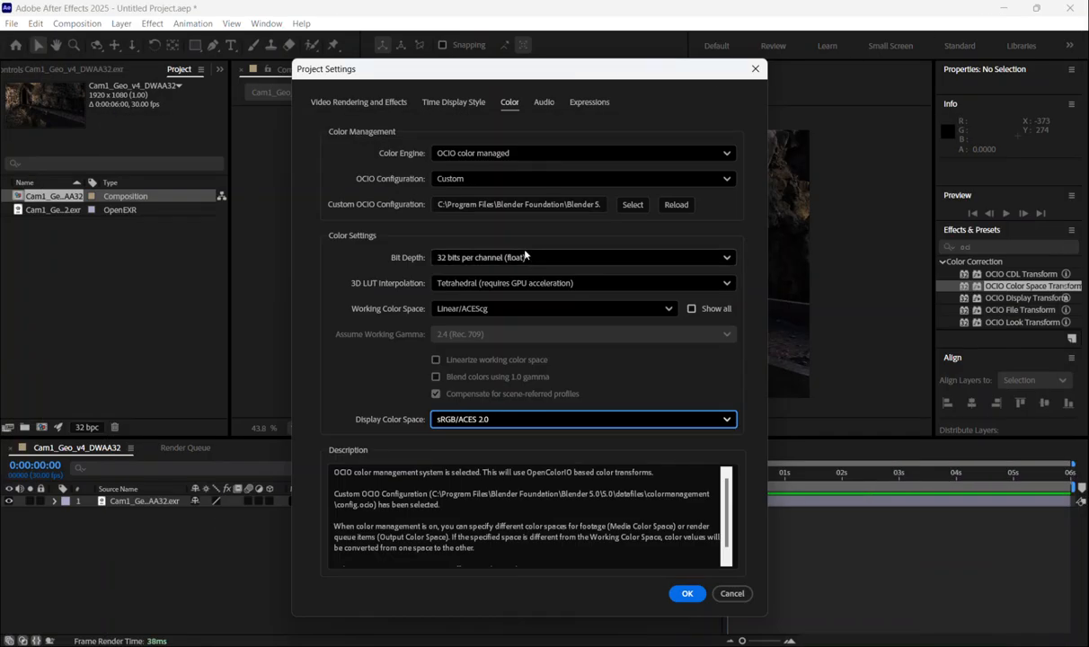
{"action": "left_click", "coordinate": [687, 593]}
{"action": "scroll", "coordinate": [523, 288], "scroll_direction": "up", "scroll_amount": 1}
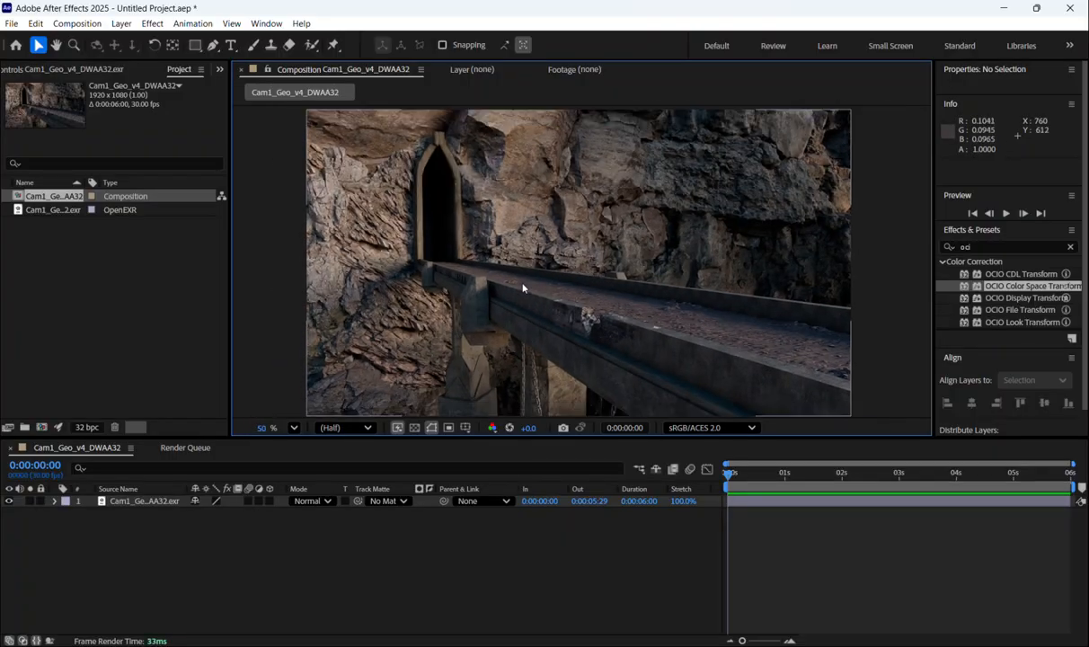
{"action": "scroll", "coordinate": [391, 335], "scroll_direction": "down", "scroll_amount": 1}
{"action": "scroll", "coordinate": [391, 335], "scroll_direction": "up", "scroll_amount": 1}
Switch to Blender, shrink its window over After Effects, and compare its viewer render with the composition's colors.
{"action": "left_click", "coordinate": [717, 646]}
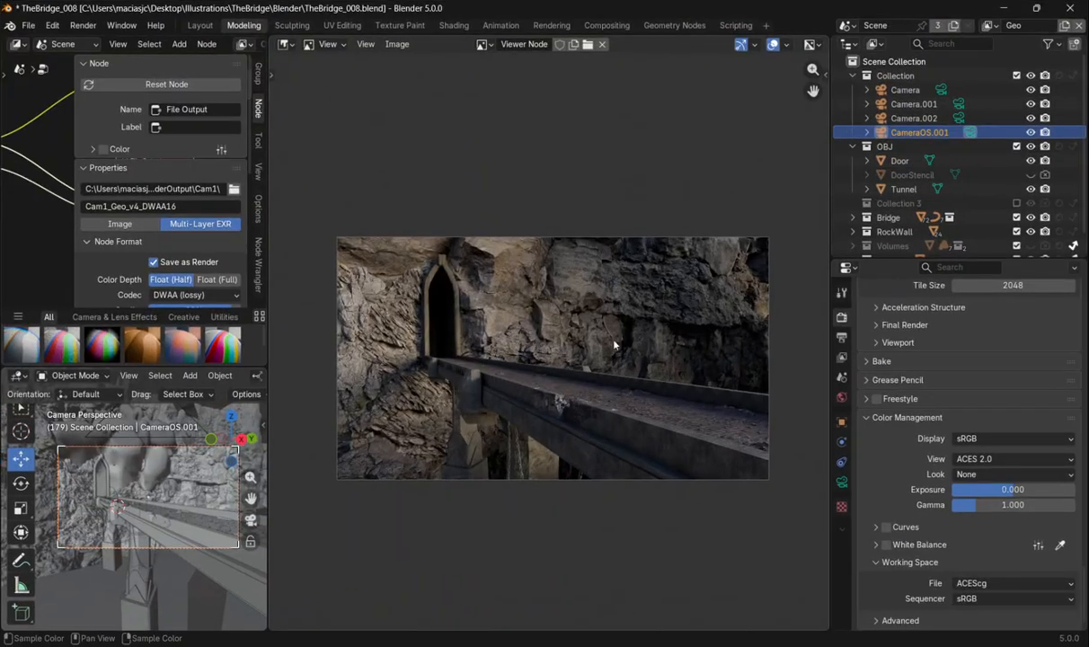
{"action": "left_click_drag", "start_coordinate": [752, 5], "coordinate": [885, 237]}
{"action": "left_click_drag", "start_coordinate": [631, 517], "coordinate": [597, 385]}
{"action": "scroll", "coordinate": [631, 450], "scroll_direction": "up", "scroll_amount": 2}
{"action": "left_click_drag", "start_coordinate": [634, 456], "coordinate": [650, 497]}
{"action": "scroll", "coordinate": [651, 498], "scroll_direction": "down", "scroll_amount": 1}
{"action": "left_click_drag", "start_coordinate": [622, 428], "coordinate": [627, 375]}
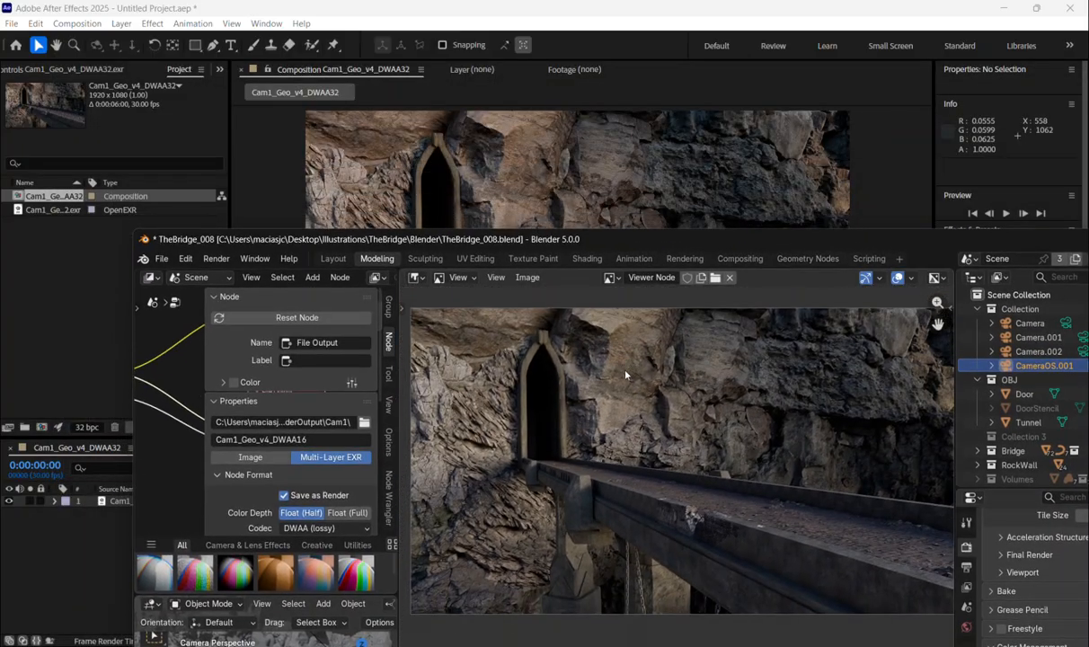
{"action": "left_click_drag", "start_coordinate": [643, 432], "coordinate": [610, 445]}
{"action": "left_click", "coordinate": [39, 369]}
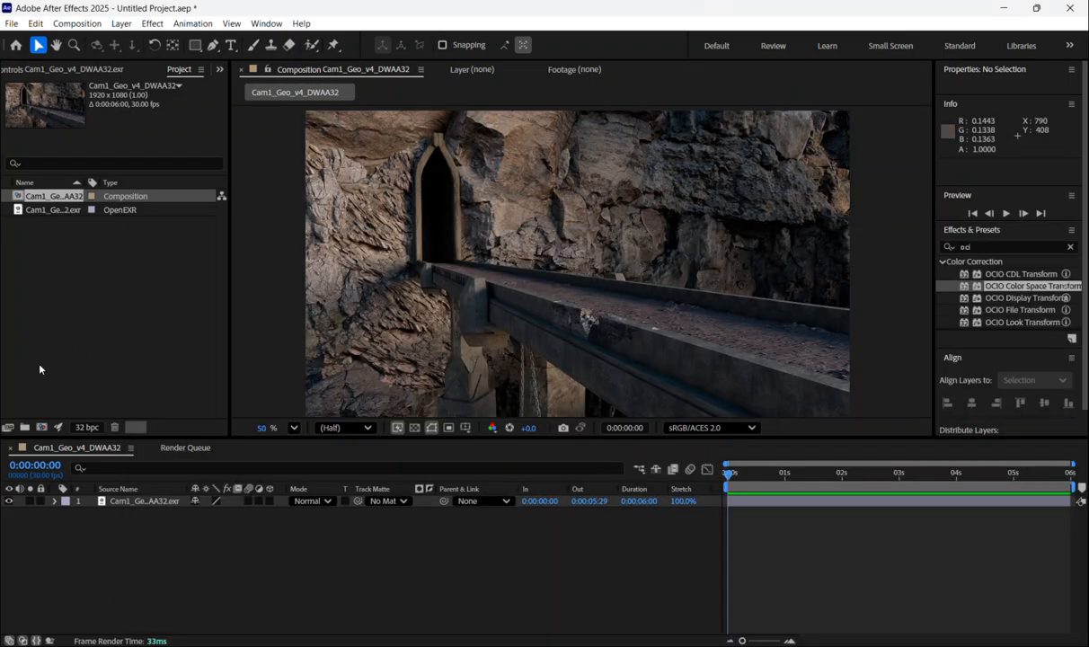
Reveal the EXR layer's source footage in the project and enable Preserve RGB in its color interpretation.
{"action": "left_click", "coordinate": [146, 503]}
{"action": "right_click", "coordinate": [146, 504]}
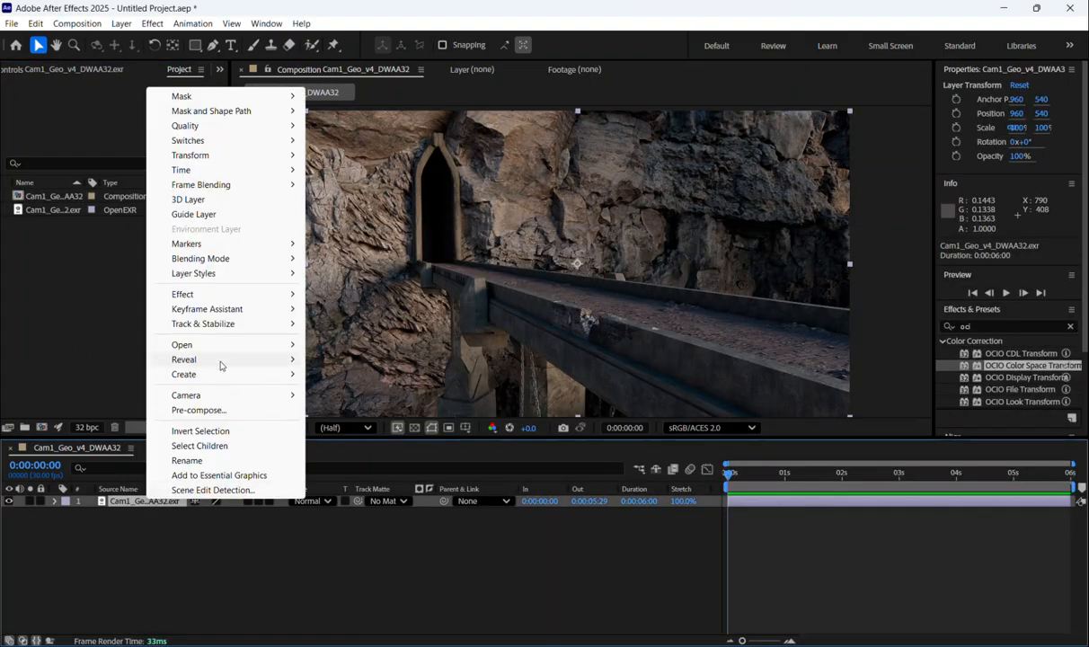
{"action": "mouse_move", "coordinate": [216, 360]}
{"action": "left_click", "coordinate": [398, 375]}
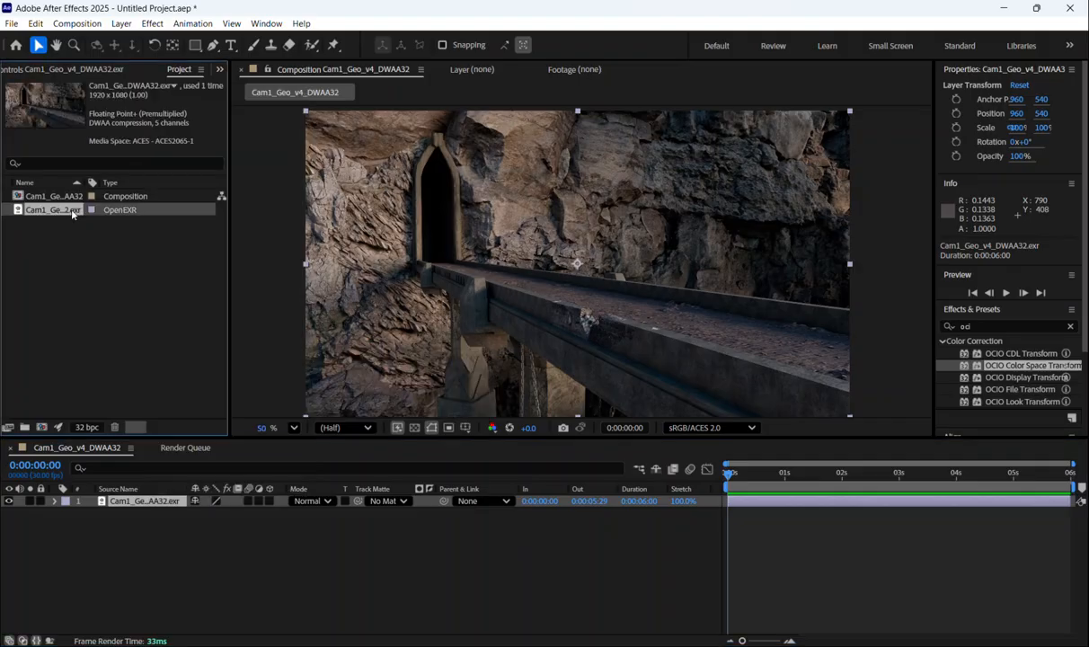
{"action": "right_click", "coordinate": [73, 213]}
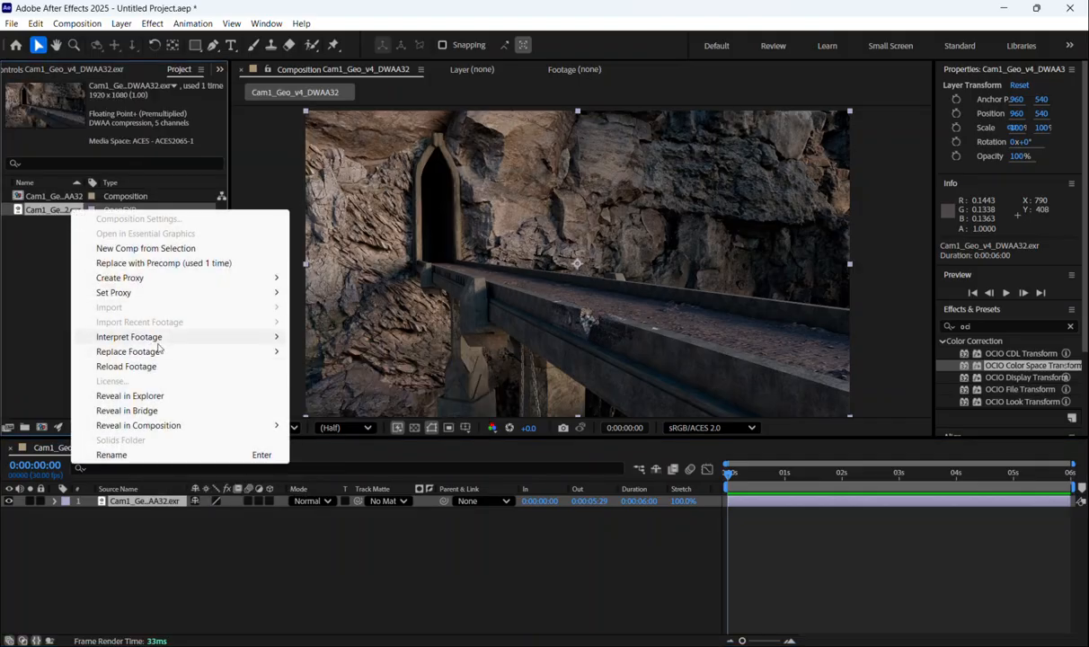
{"action": "mouse_move", "coordinate": [173, 346]}
{"action": "left_click", "coordinate": [323, 337]}
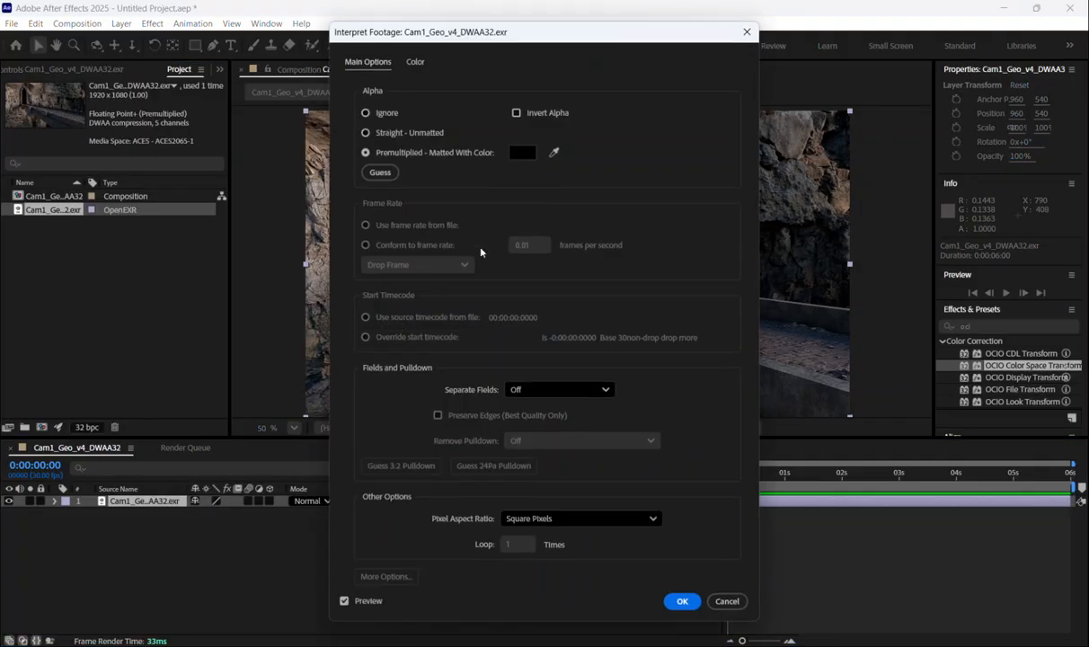
{"action": "left_click", "coordinate": [416, 63]}
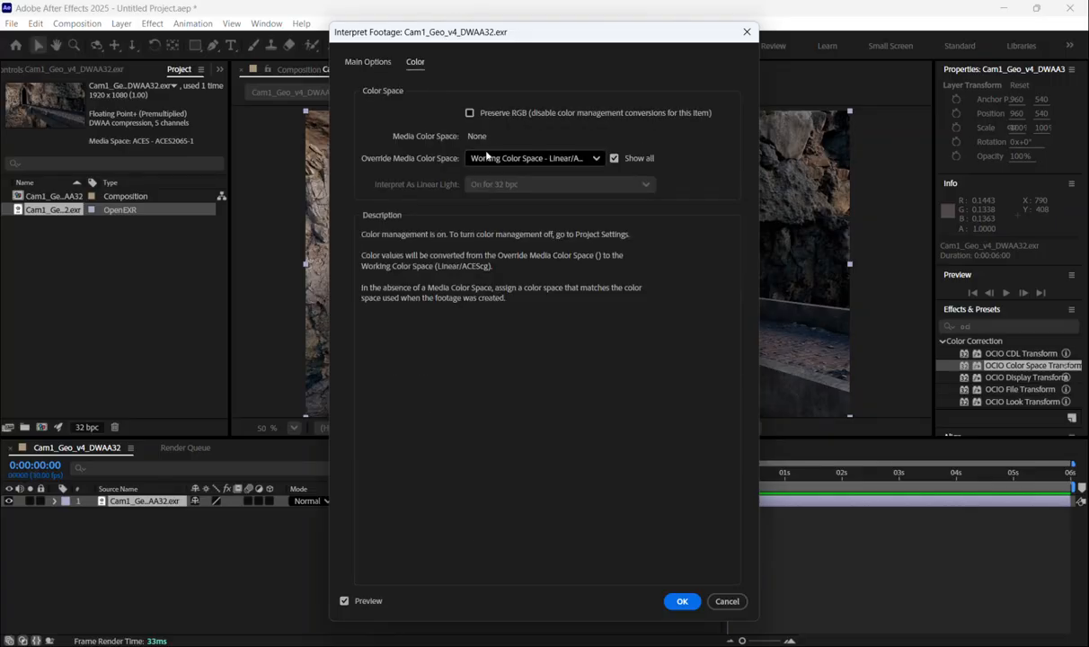
{"action": "left_click", "coordinate": [490, 114]}
{"action": "left_click_drag", "start_coordinate": [556, 37], "coordinate": [222, 79]}
{"action": "left_click", "coordinate": [350, 636]}
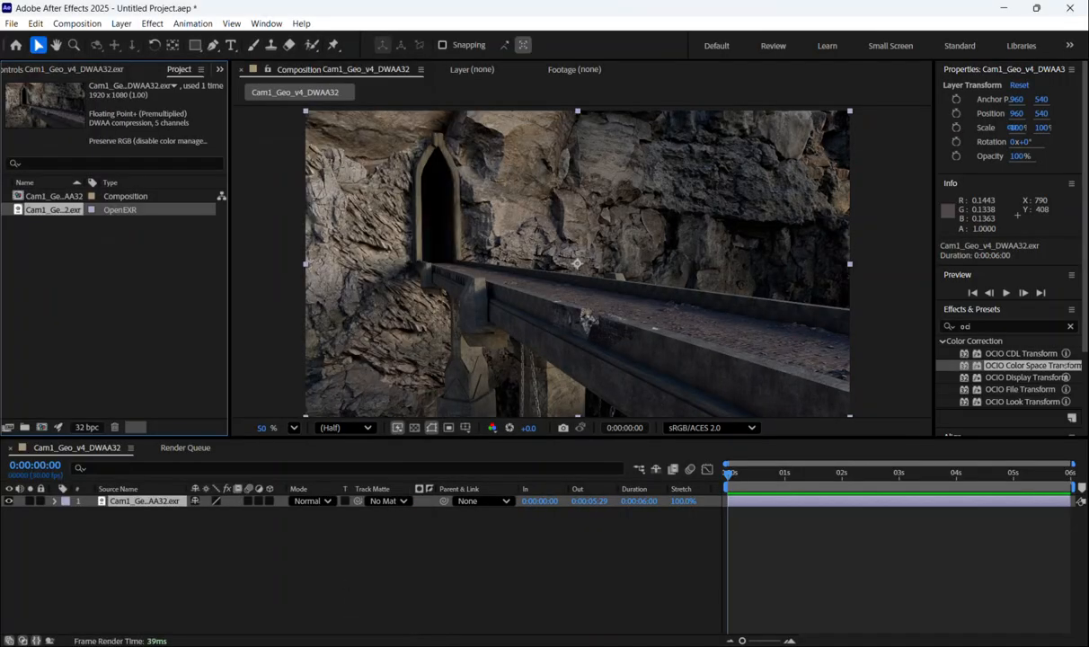
Arrange the After Effects and Blender windows to compare the RGB-preserved composition with Blender's render, and return to After Effects.
{"action": "double_click", "coordinate": [940, 9]}
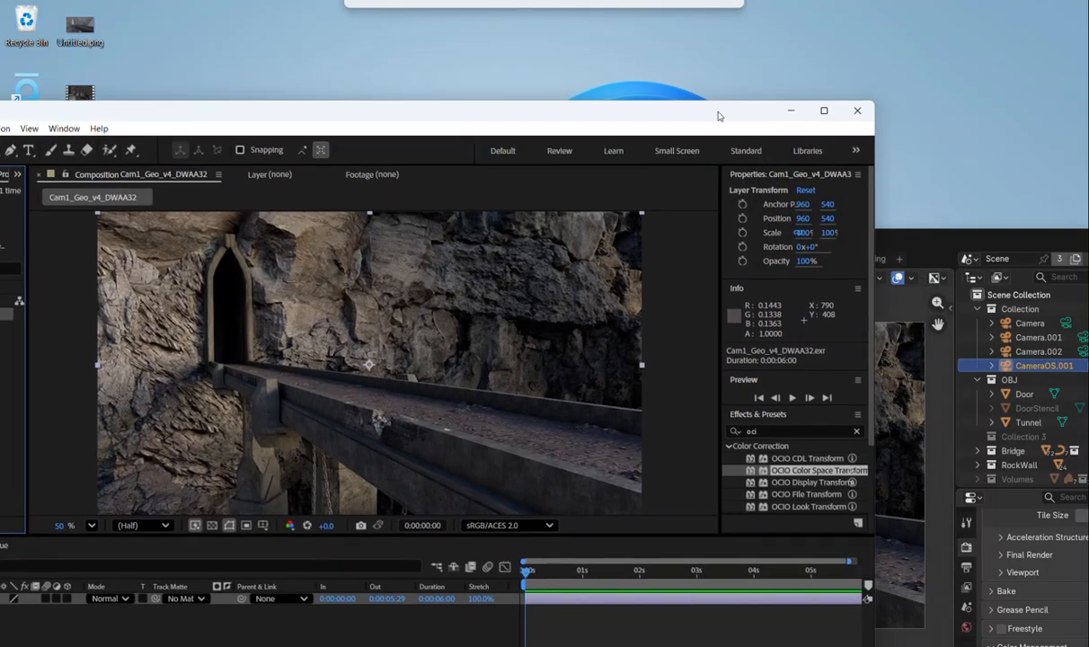
{"action": "left_click", "coordinate": [1008, 242]}
{"action": "left_click_drag", "start_coordinate": [1010, 243], "coordinate": [981, 232]}
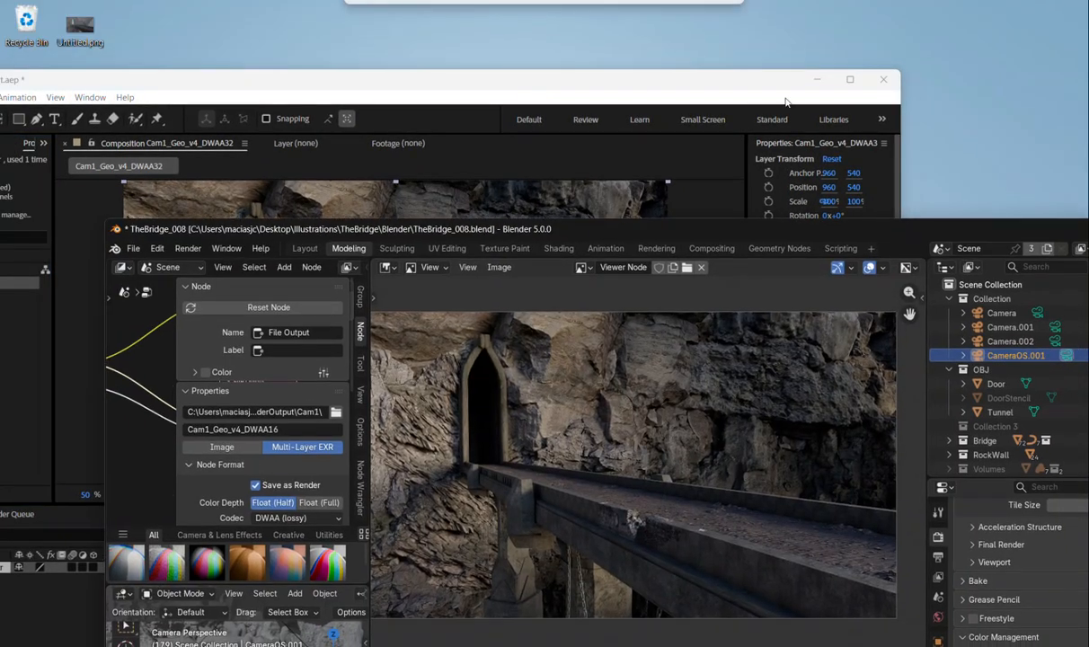
{"action": "left_click", "coordinate": [846, 84]}
{"action": "left_click", "coordinate": [735, 645]}
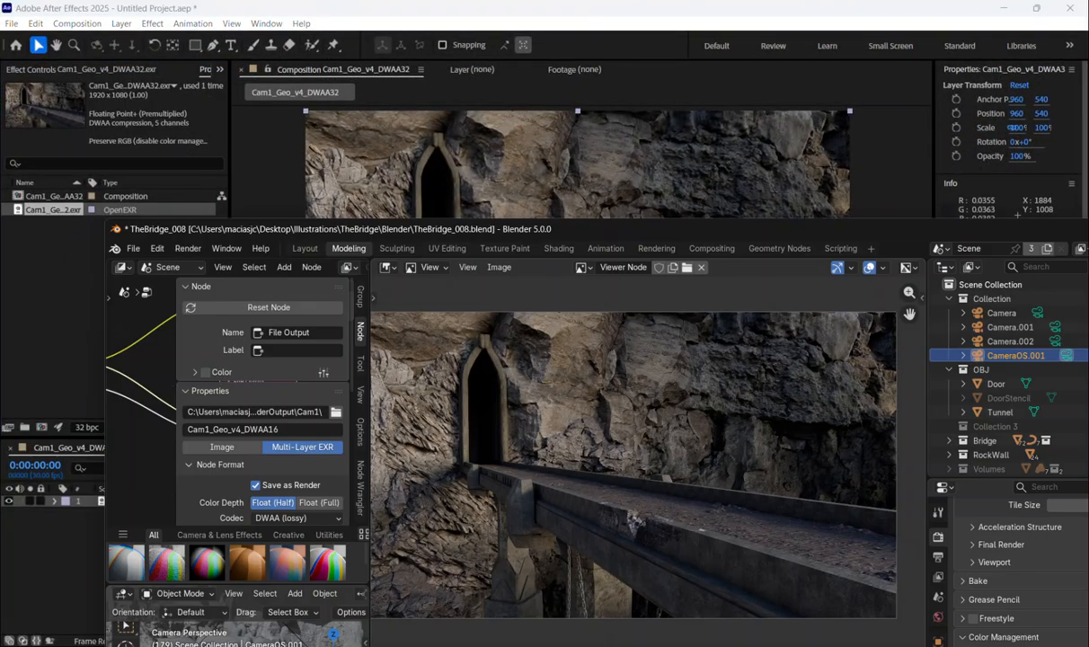
{"action": "scroll", "coordinate": [550, 371], "scroll_direction": "down", "scroll_amount": 2}
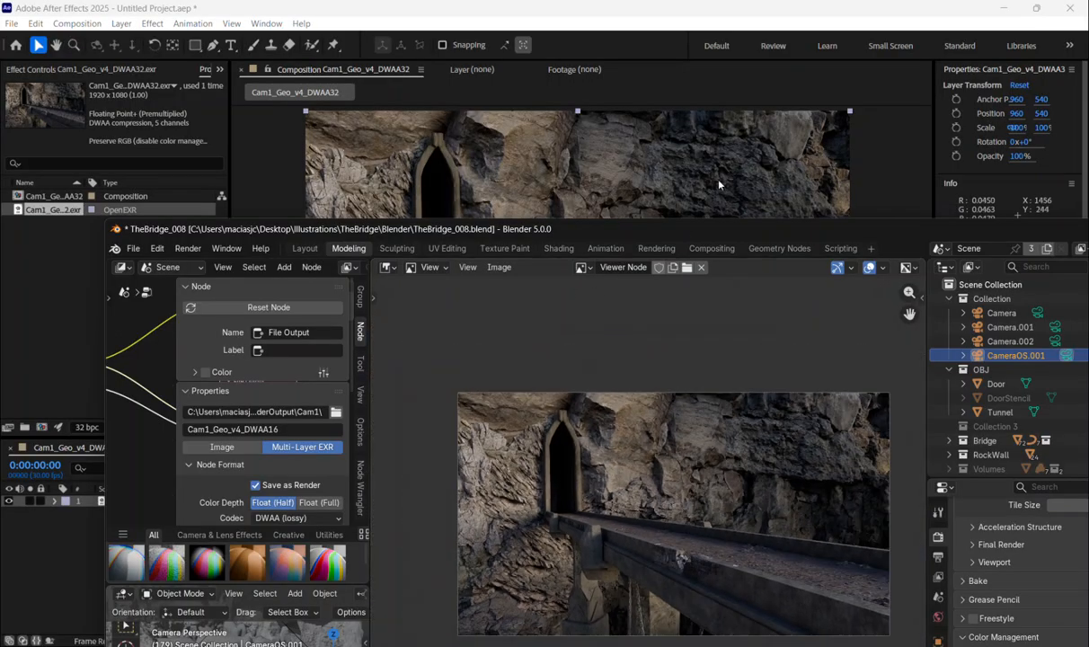
{"action": "mouse_move", "coordinate": [707, 232]}
{"action": "left_mouse_down"}
{"action": "mouse_move", "coordinate": [710, 378]}
{"action": "mouse_move", "coordinate": [707, 236]}
{"action": "left_mouse_up"}
{"action": "scroll", "coordinate": [635, 438], "scroll_direction": "up", "scroll_amount": 3}
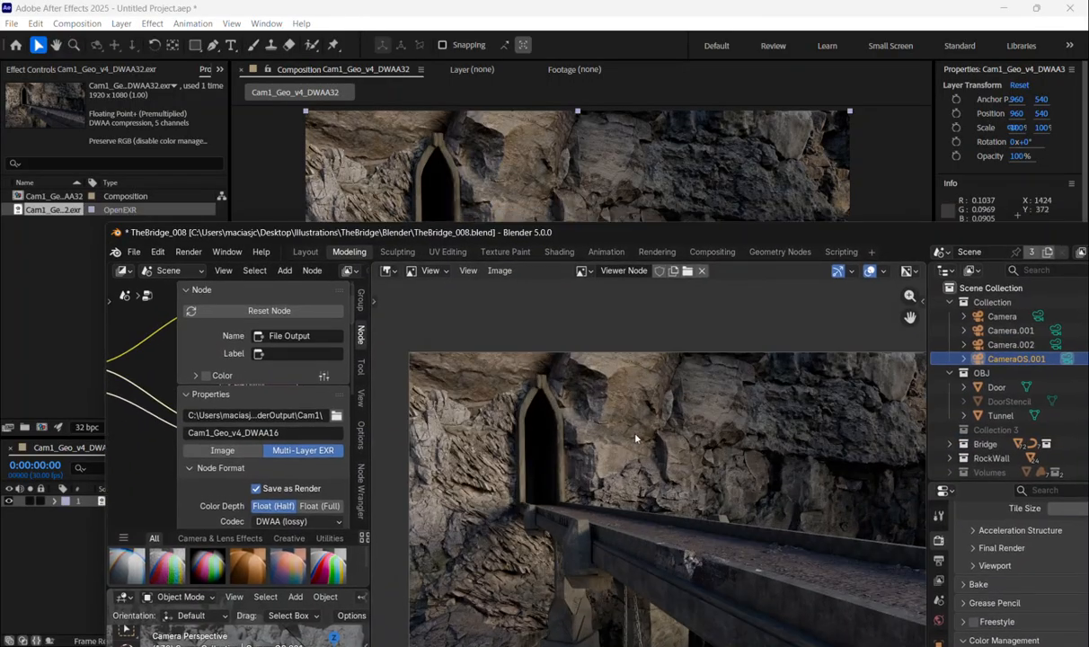
{"action": "scroll", "coordinate": [614, 419], "scroll_direction": "up", "scroll_amount": 2}
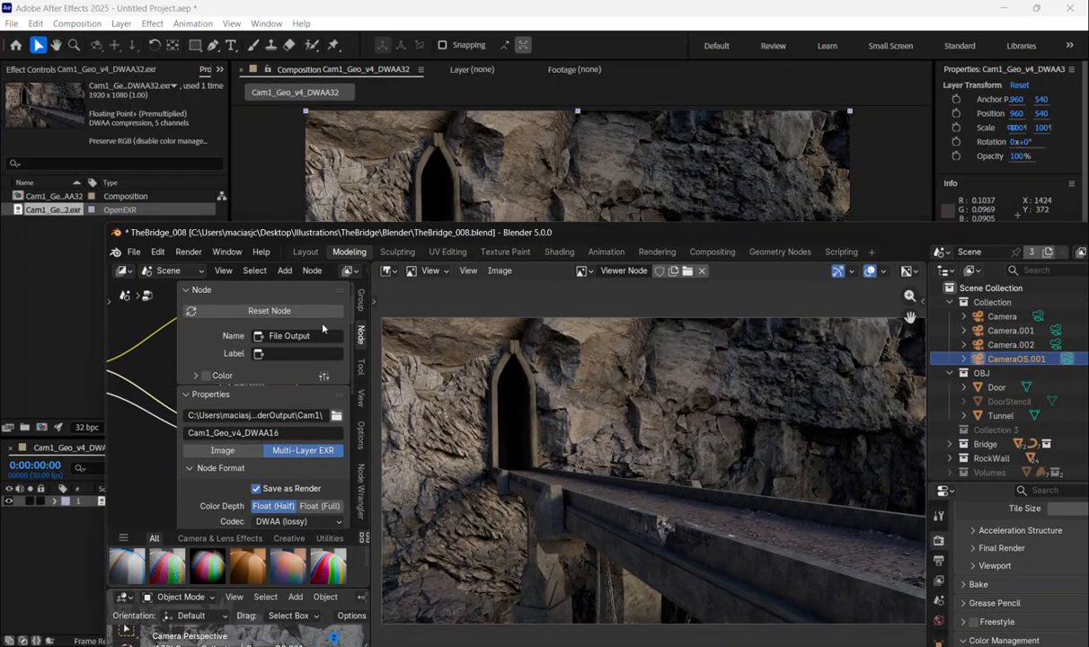
{"action": "left_click", "coordinate": [69, 312]}
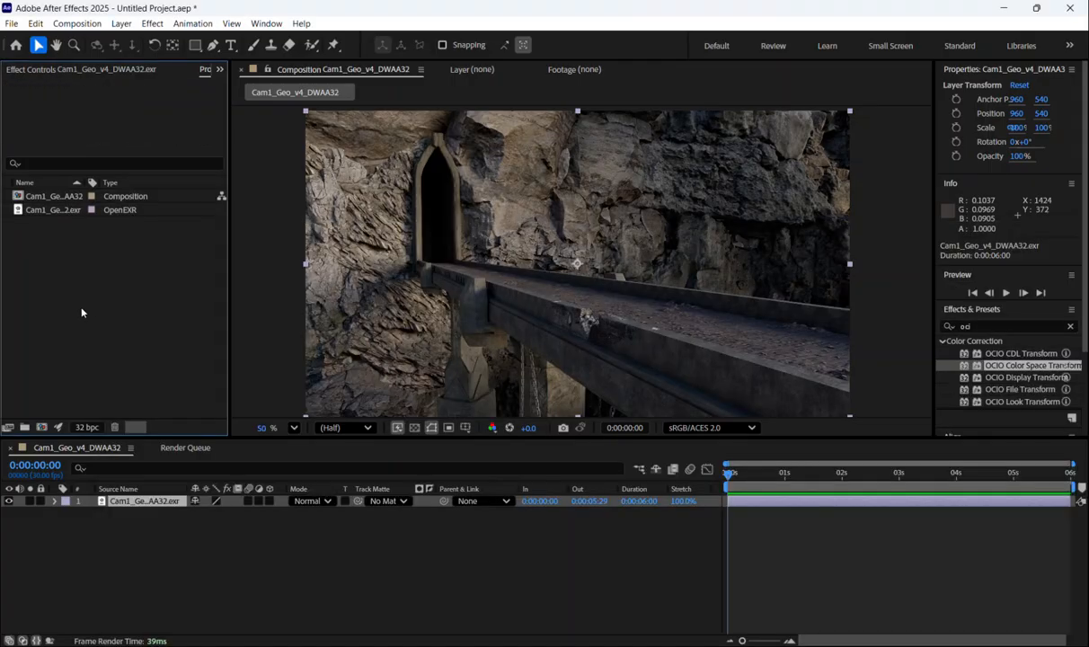
Import Gemini_Generated_Image_15tff115tff115tf.png from the AEP folder and place it above the EXR layer in the composition.
{"action": "right_click", "coordinate": [91, 307]}
{"action": "mouse_move", "coordinate": [155, 373]}
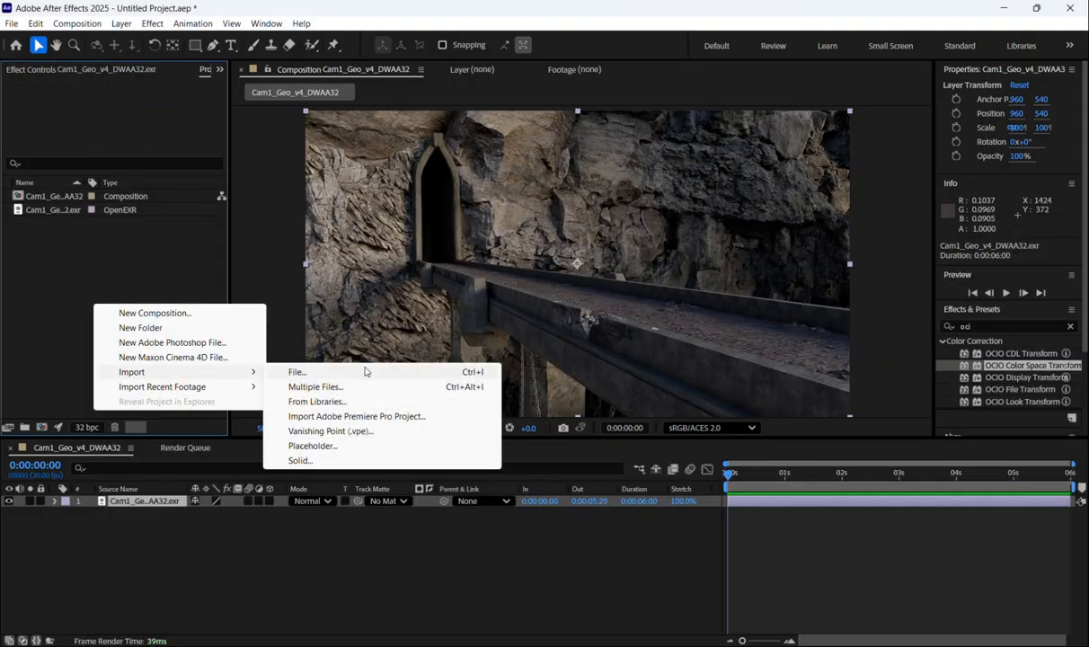
{"action": "left_click", "coordinate": [365, 372]}
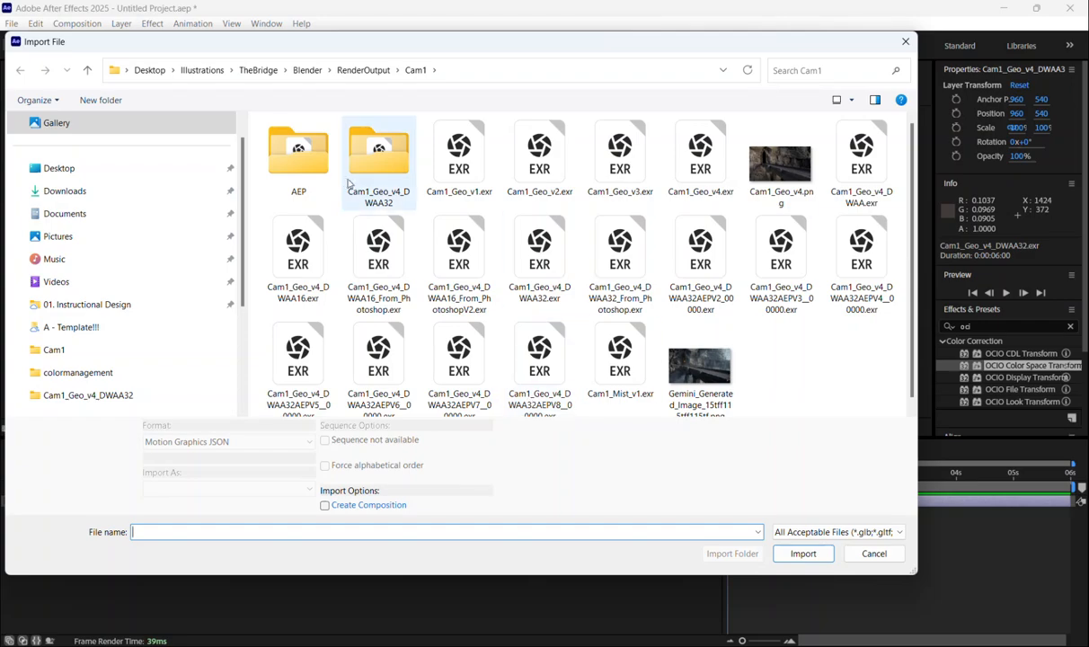
{"action": "double_click", "coordinate": [353, 170]}
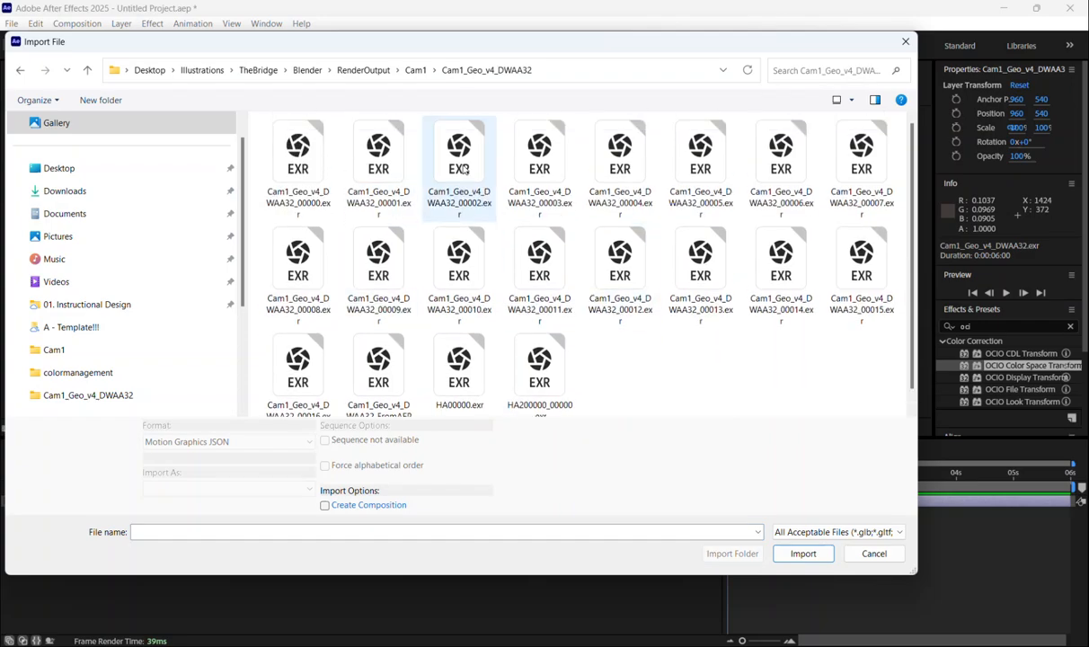
{"action": "left_click", "coordinate": [415, 70]}
{"action": "double_click", "coordinate": [296, 158]}
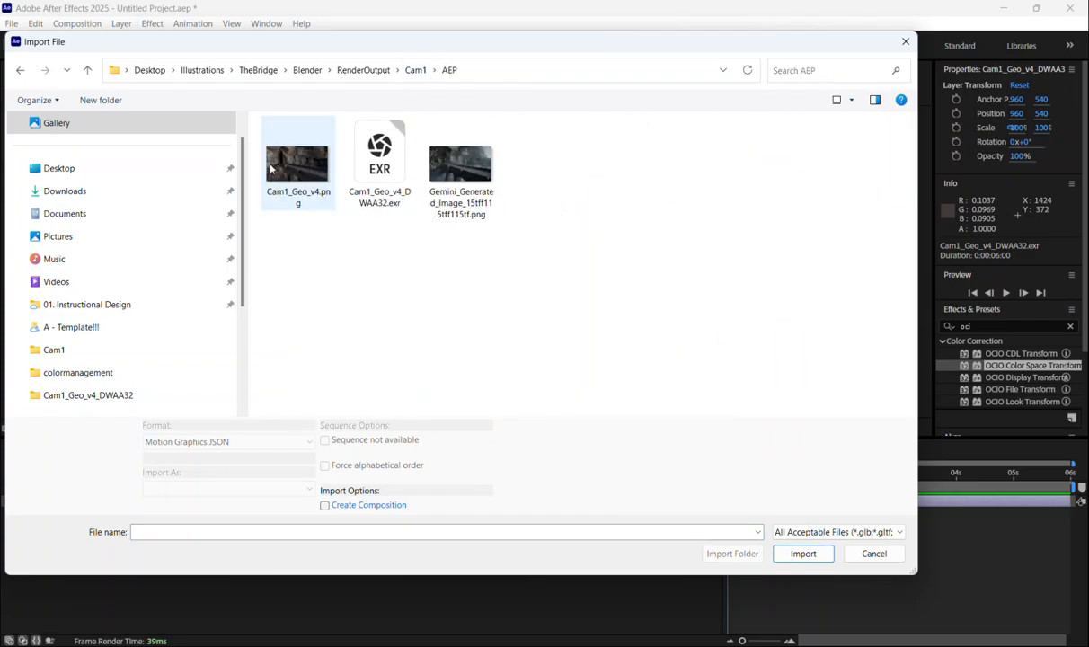
{"action": "left_click", "coordinate": [272, 168]}
{"action": "double_click", "coordinate": [459, 166]}
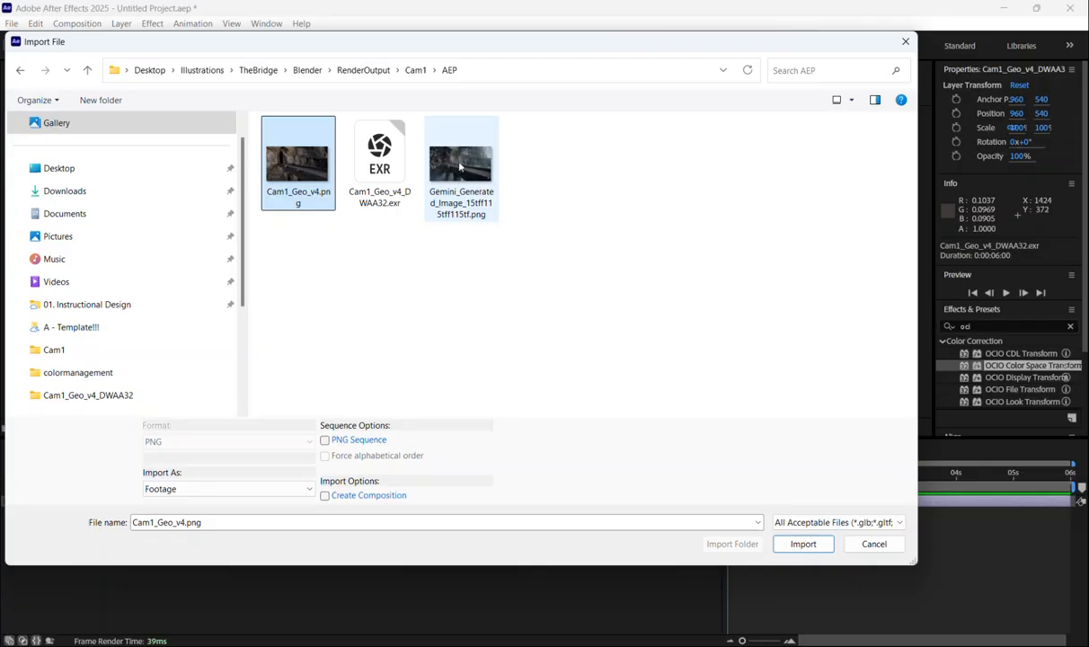
{"action": "left_click_drag", "start_coordinate": [53, 235], "coordinate": [112, 497]}
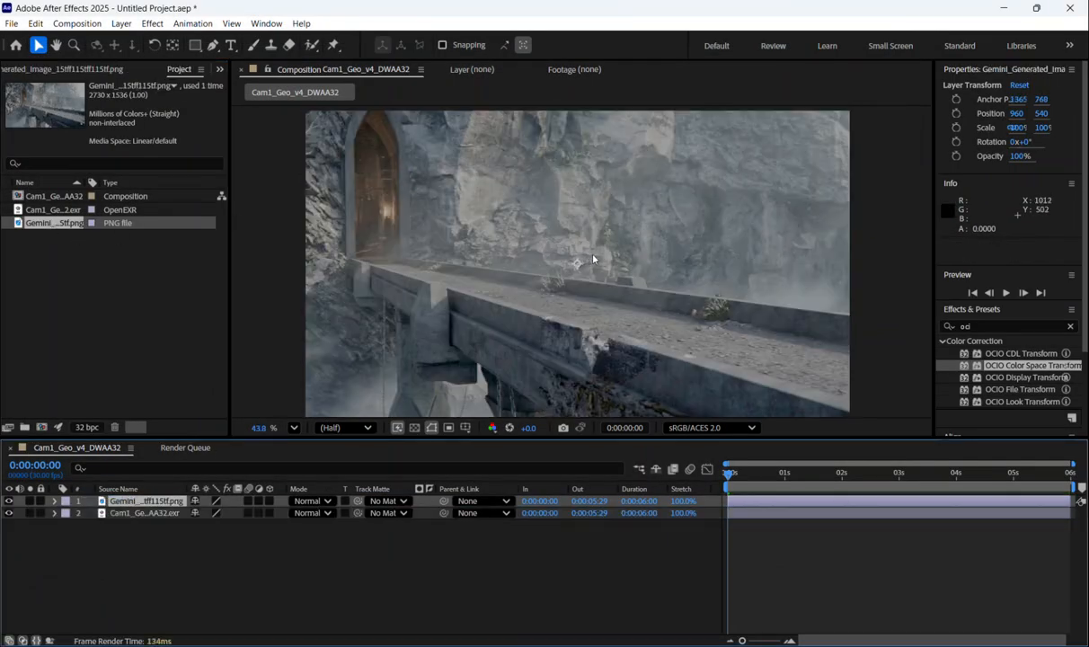
Scale the PNG layer to 22% and move it to the frame's lower-left corner at position 310, 880.
{"action": "scroll", "coordinate": [566, 261], "scroll_direction": "down", "scroll_amount": 2}
{"action": "key", "text": "s"}
{"action": "left_click_drag", "start_coordinate": [232, 514], "coordinate": [188, 514]}
{"action": "scroll", "coordinate": [472, 379], "scroll_direction": "up", "scroll_amount": 1}
{"action": "scroll", "coordinate": [470, 380], "scroll_direction": "up", "scroll_amount": 1}
{"action": "left_click_drag", "start_coordinate": [578, 269], "coordinate": [397, 365]}
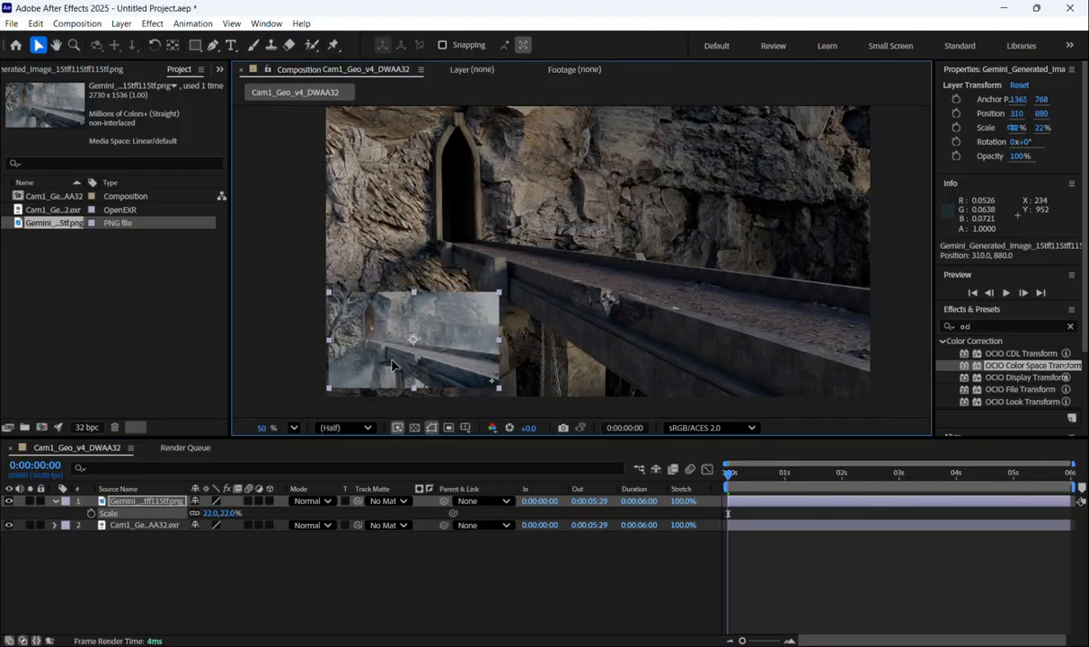
{"action": "scroll", "coordinate": [394, 366], "scroll_direction": "up", "scroll_amount": 2}
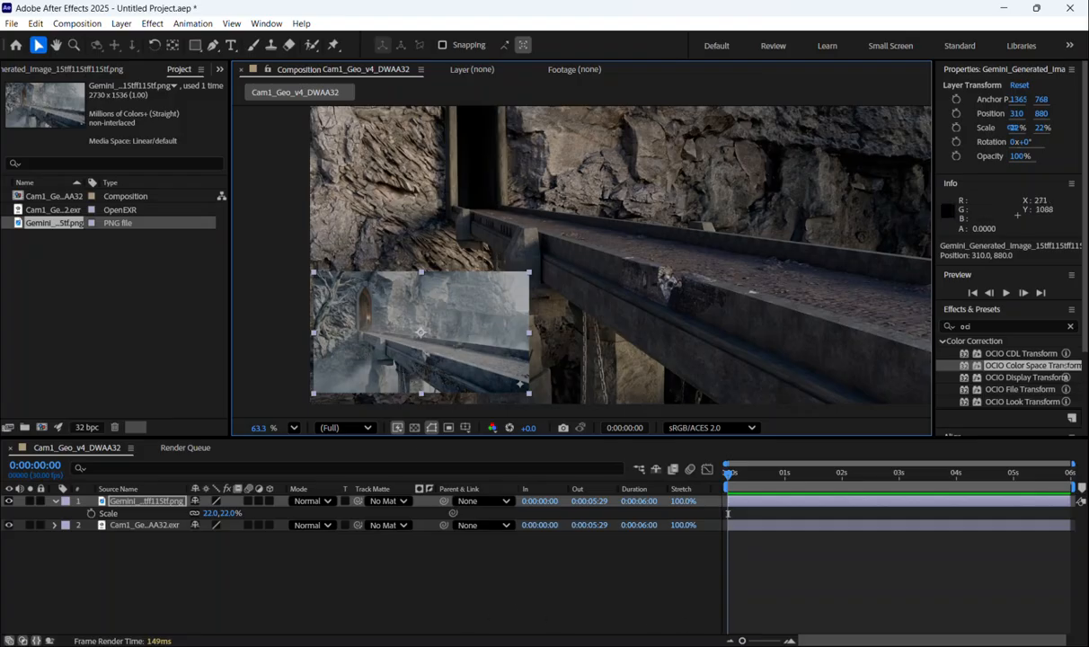
Open the Gemini PNG from File Explorer in the image viewer and compare its colors with the imported layer in After Effects.
{"action": "key", "text": "alt+Tab"}
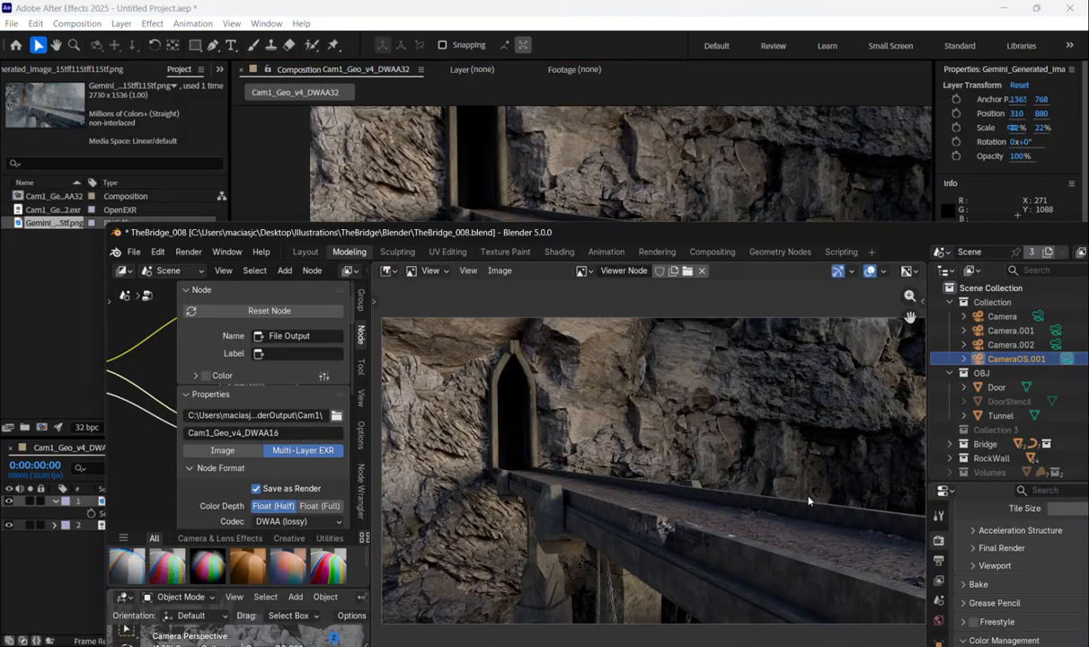
{"action": "left_click_drag", "start_coordinate": [946, 226], "coordinate": [449, 244]}
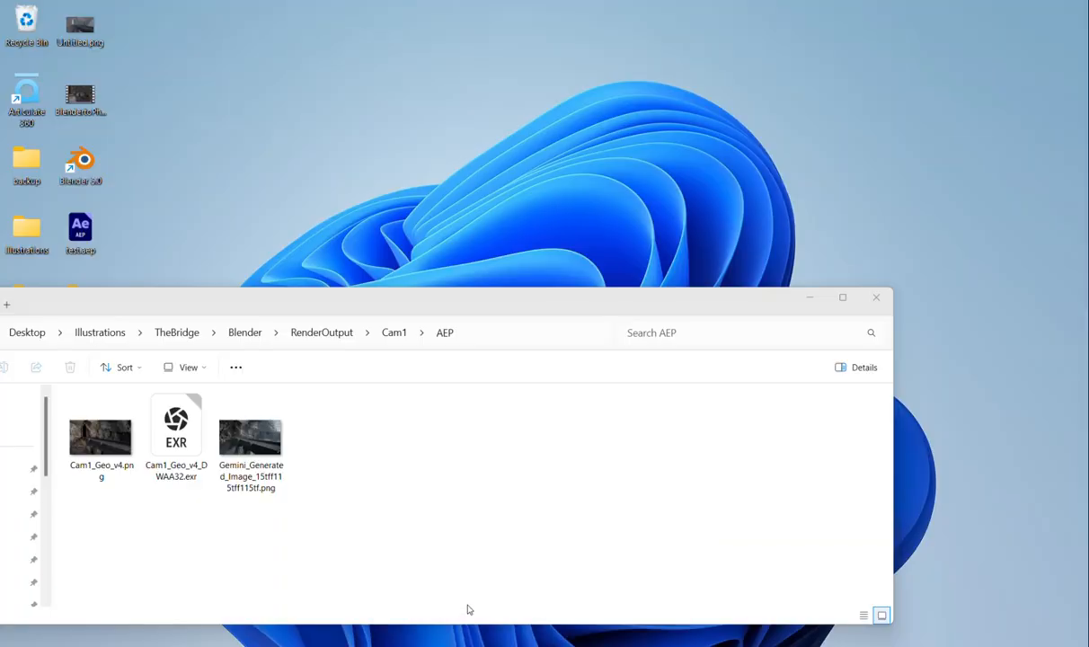
{"action": "left_click", "coordinate": [469, 608]}
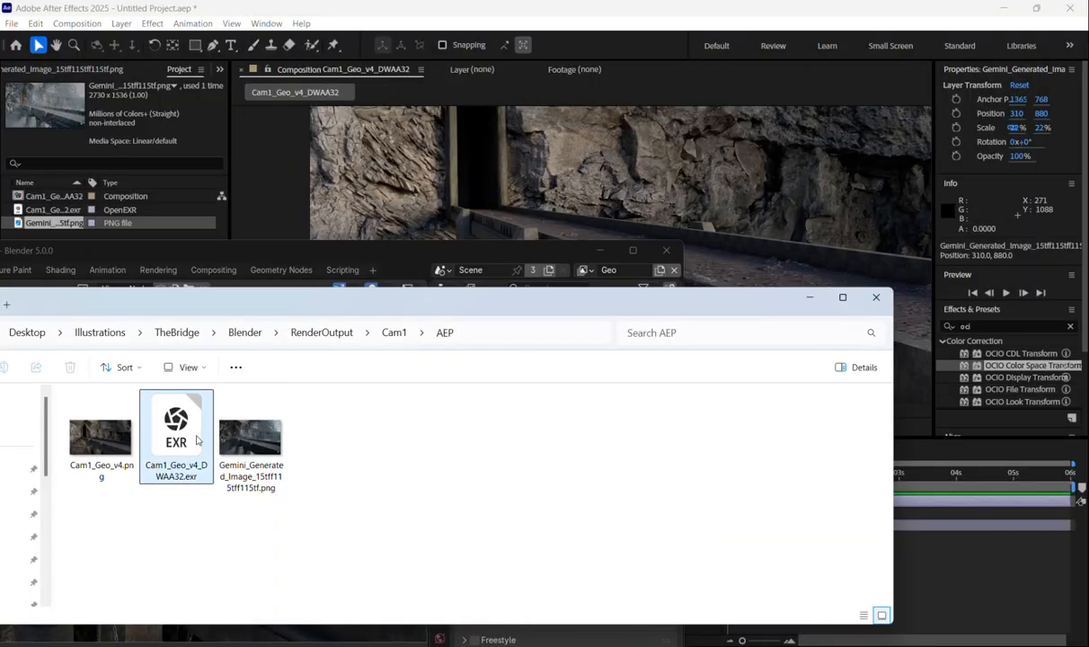
{"action": "double_click", "coordinate": [244, 446]}
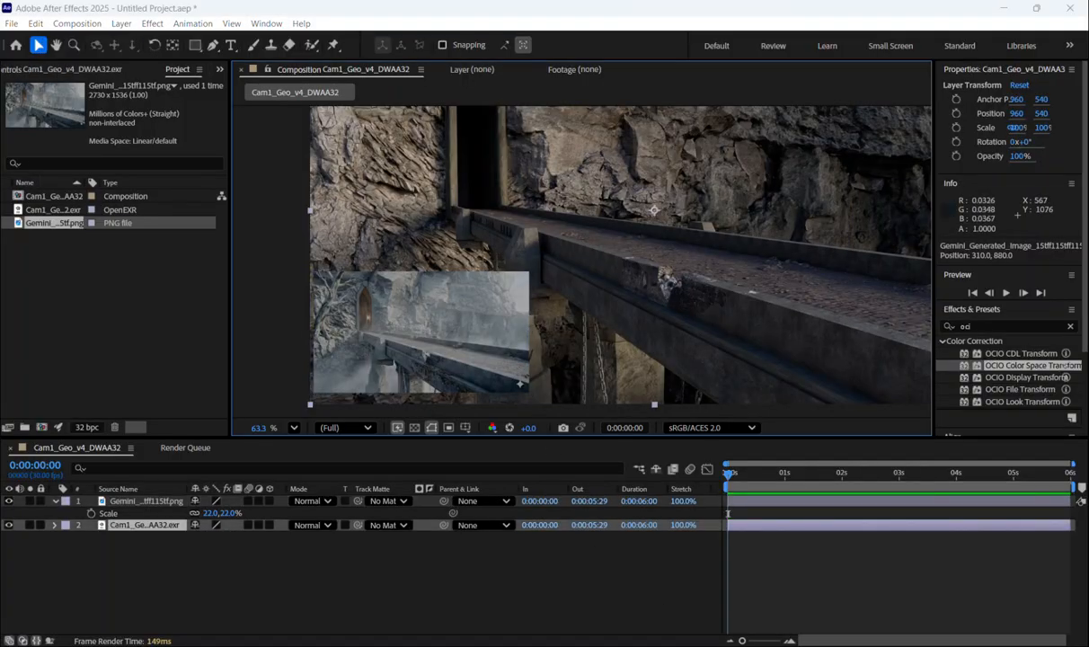
{"action": "key", "text": "alt+Tab"}
{"action": "left_click_drag", "start_coordinate": [422, 51], "coordinate": [930, 105]}
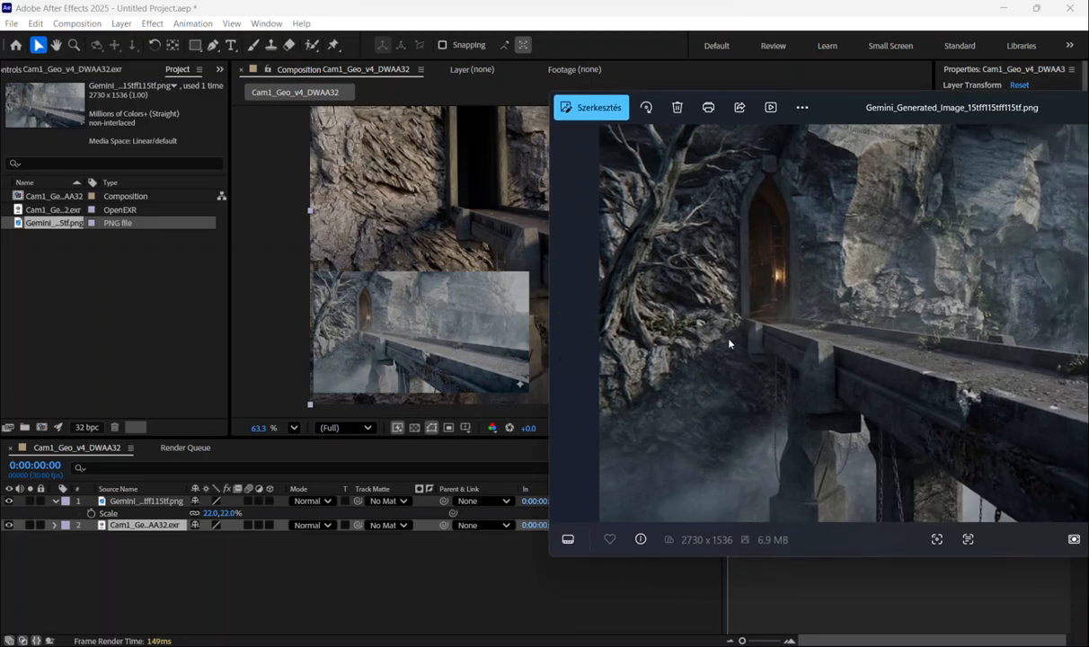
{"action": "left_click", "coordinate": [137, 334]}
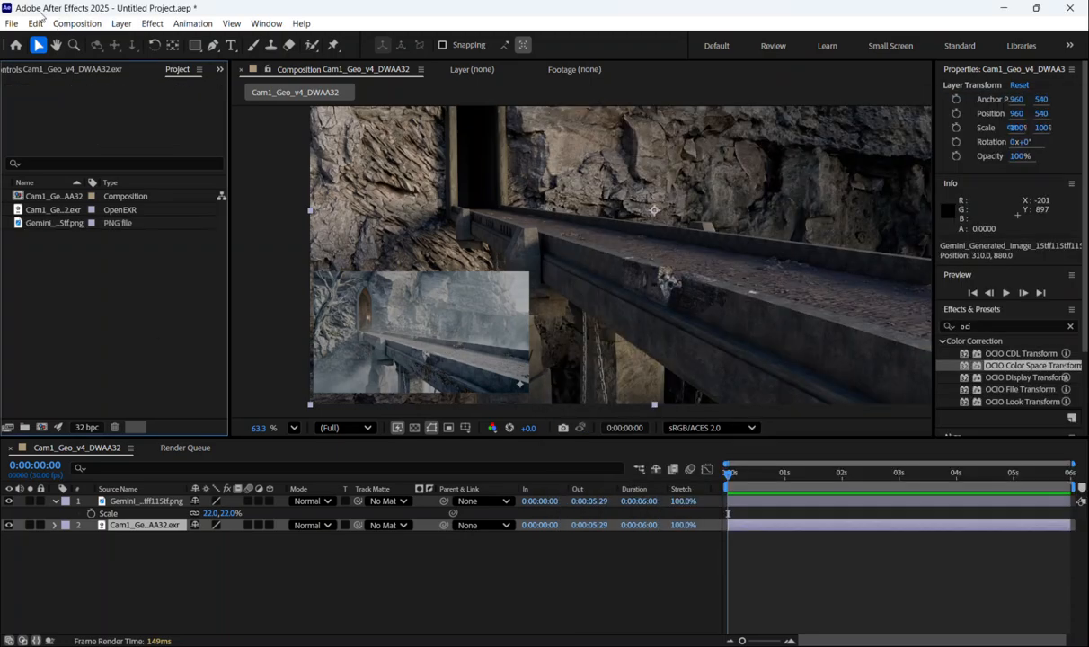
Review the project's color settings and the available display color spaces, keeping sRGB/ACES 2.0.
{"action": "left_click", "coordinate": [11, 23]}
{"action": "left_click", "coordinate": [53, 544]}
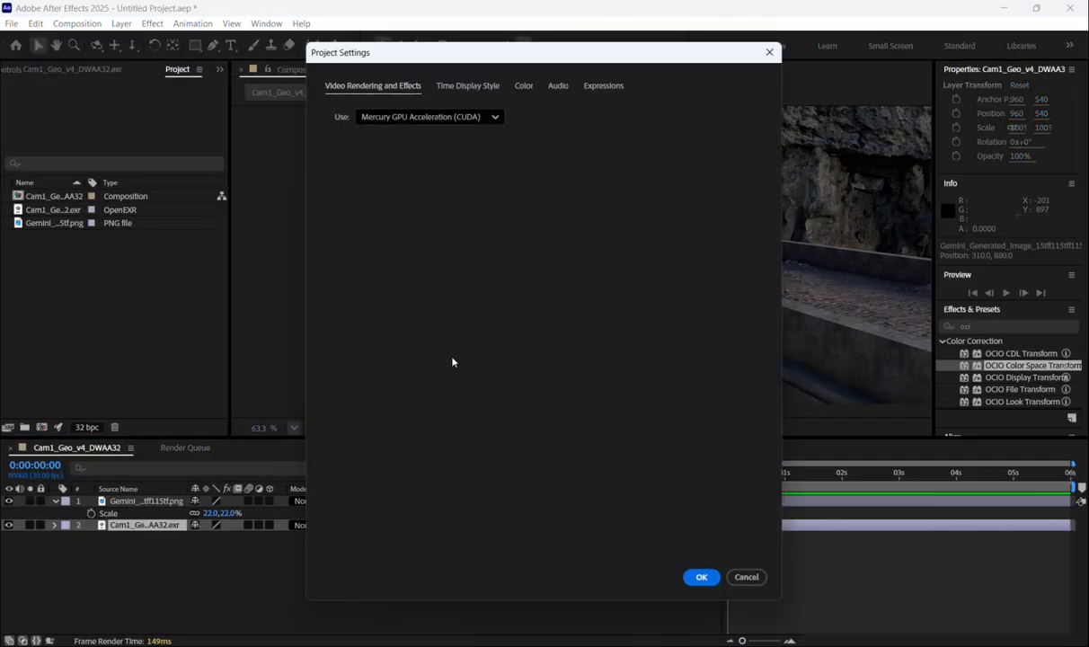
{"action": "left_click", "coordinate": [523, 85]}
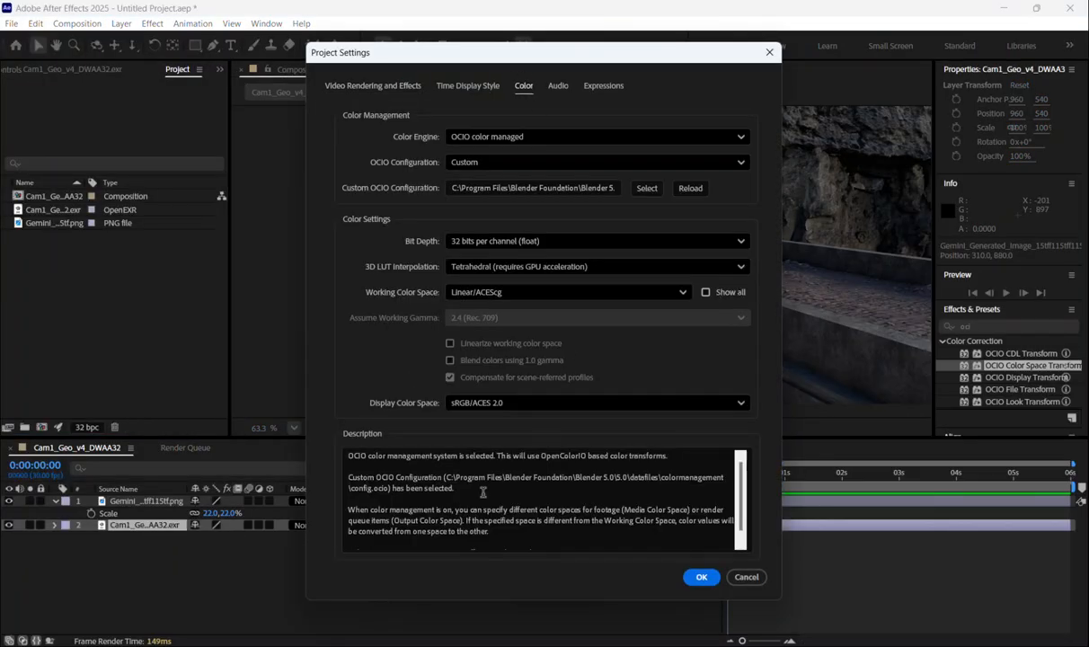
{"action": "left_click", "coordinate": [508, 403]}
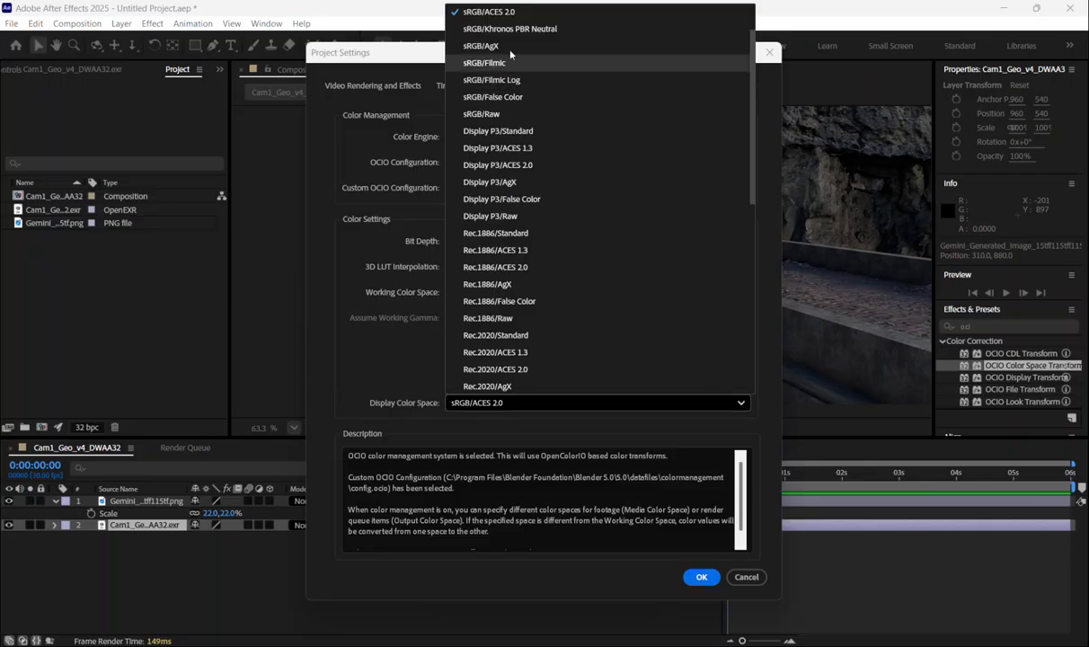
{"action": "left_click", "coordinate": [364, 393]}
{"action": "left_click", "coordinate": [702, 577]}
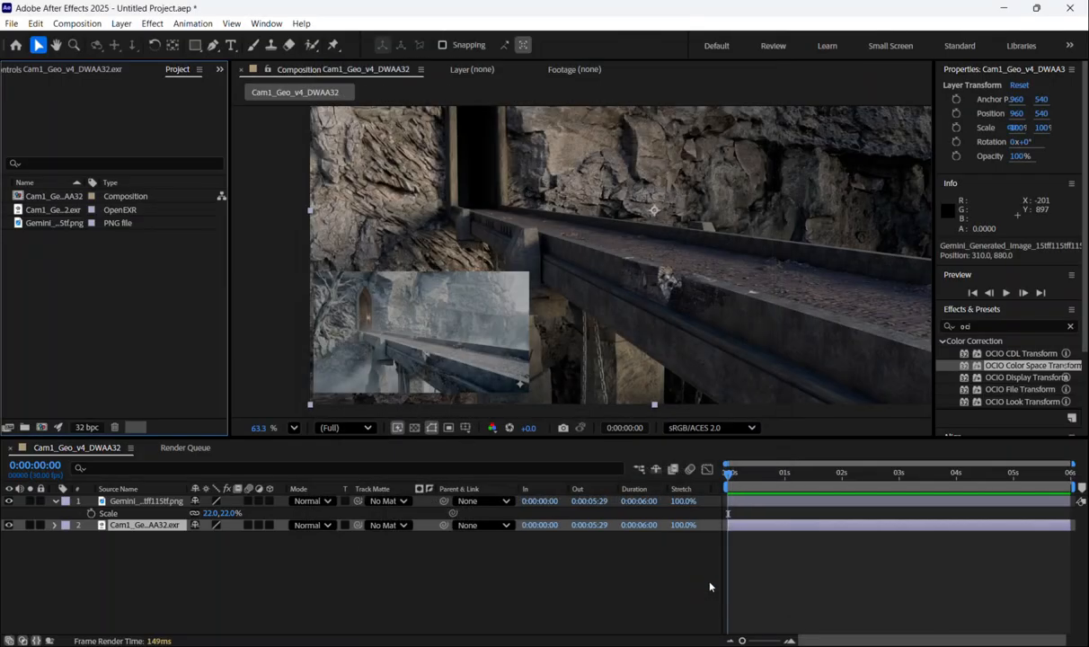
Apply the OCIO Color Space Transform effect to the Gemini PNG layer and set its input color space to Legacy/ACES 2.0 sRGB.
{"action": "left_click", "coordinate": [126, 501]}
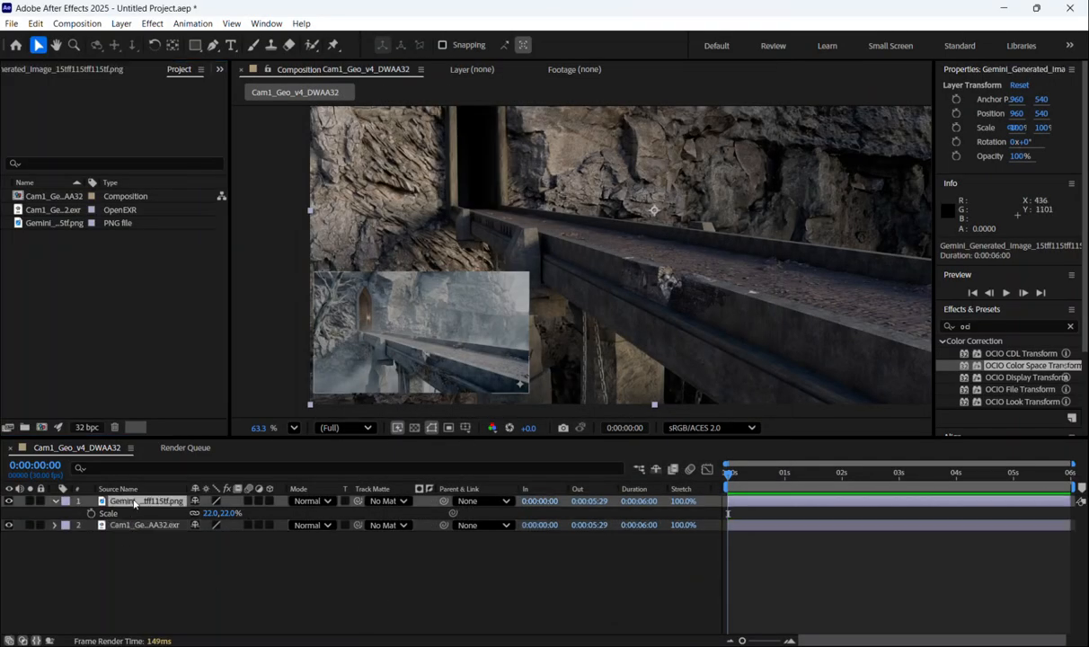
{"action": "scroll", "coordinate": [377, 356], "scroll_direction": "up", "scroll_amount": 3}
{"action": "scroll", "coordinate": [395, 345], "scroll_direction": "up", "scroll_amount": 2}
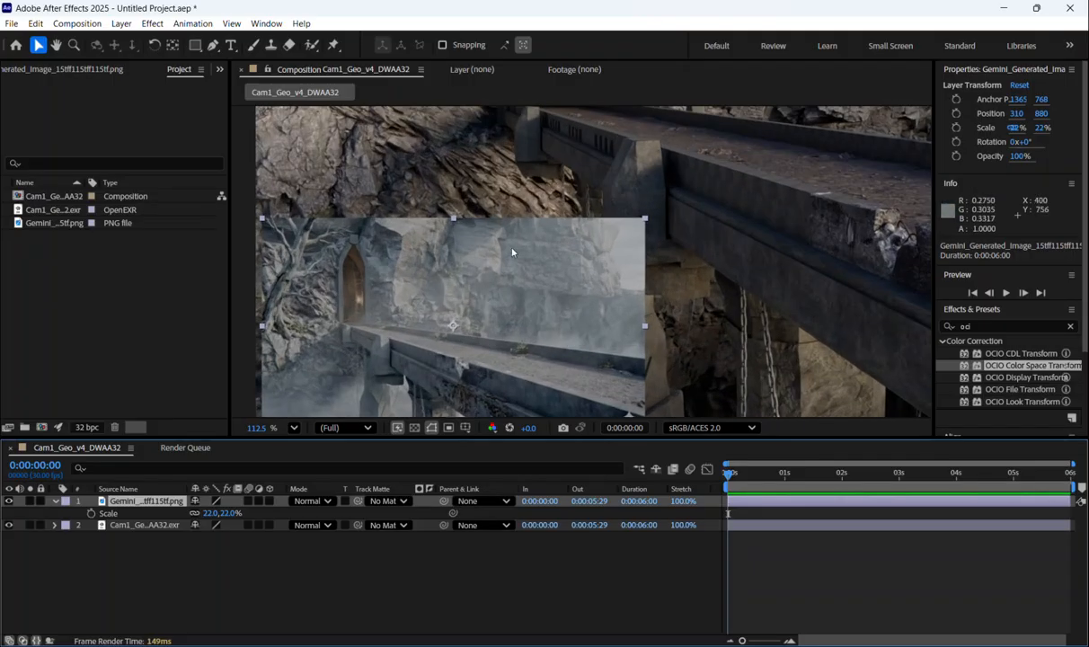
{"action": "scroll", "coordinate": [603, 289], "scroll_direction": "down", "scroll_amount": 2}
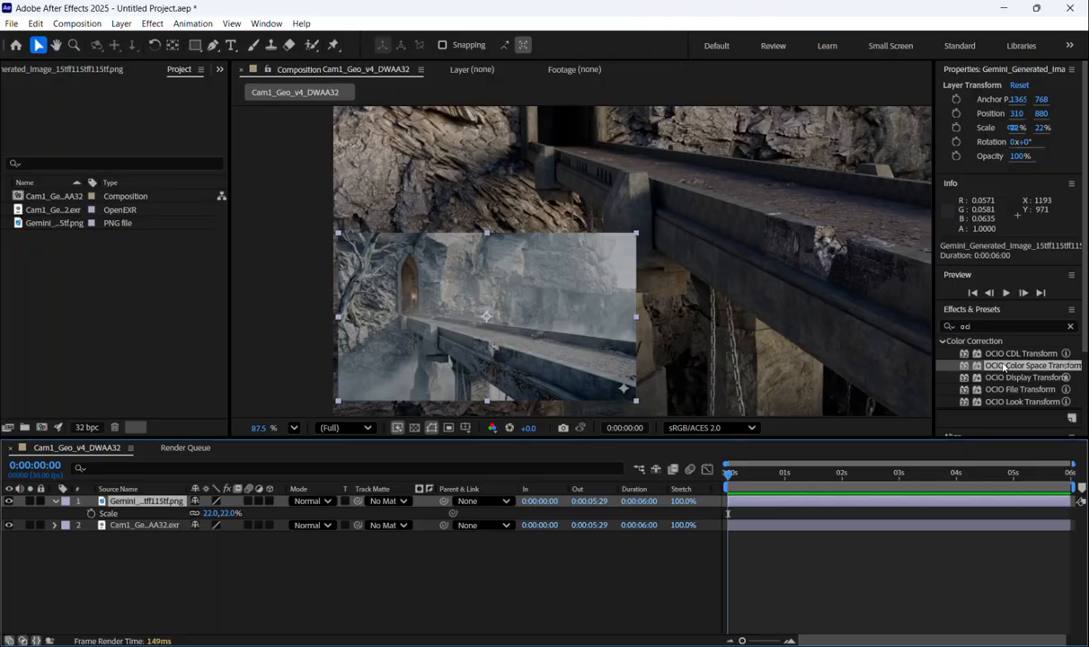
{"action": "left_click", "coordinate": [1070, 327]}
{"action": "left_click", "coordinate": [1029, 325]}
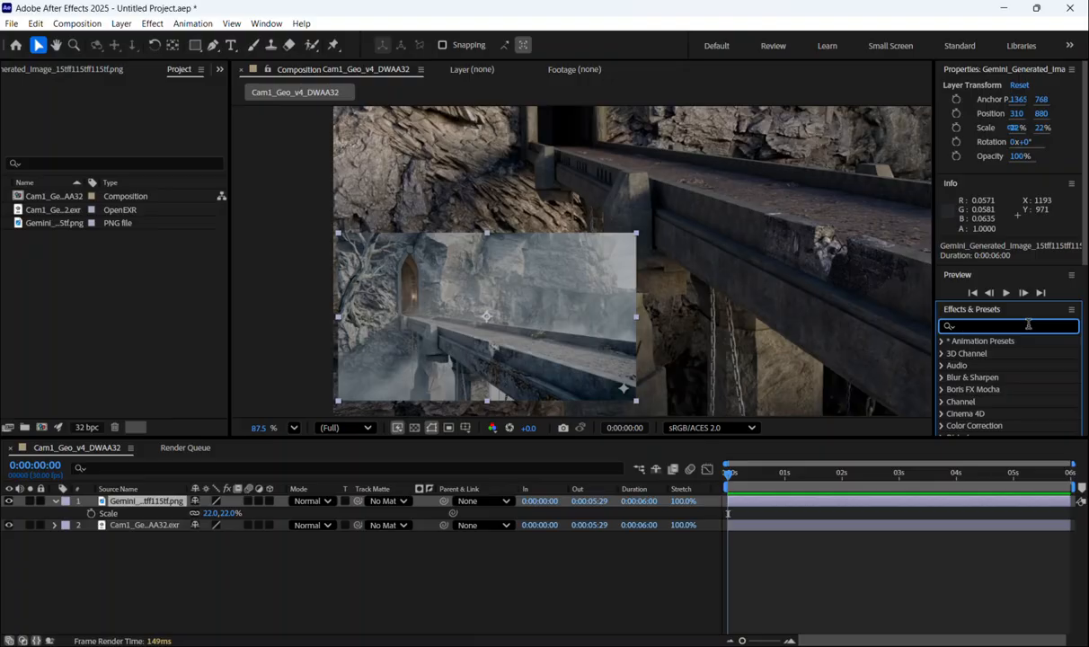
{"action": "type", "text": "oci"}
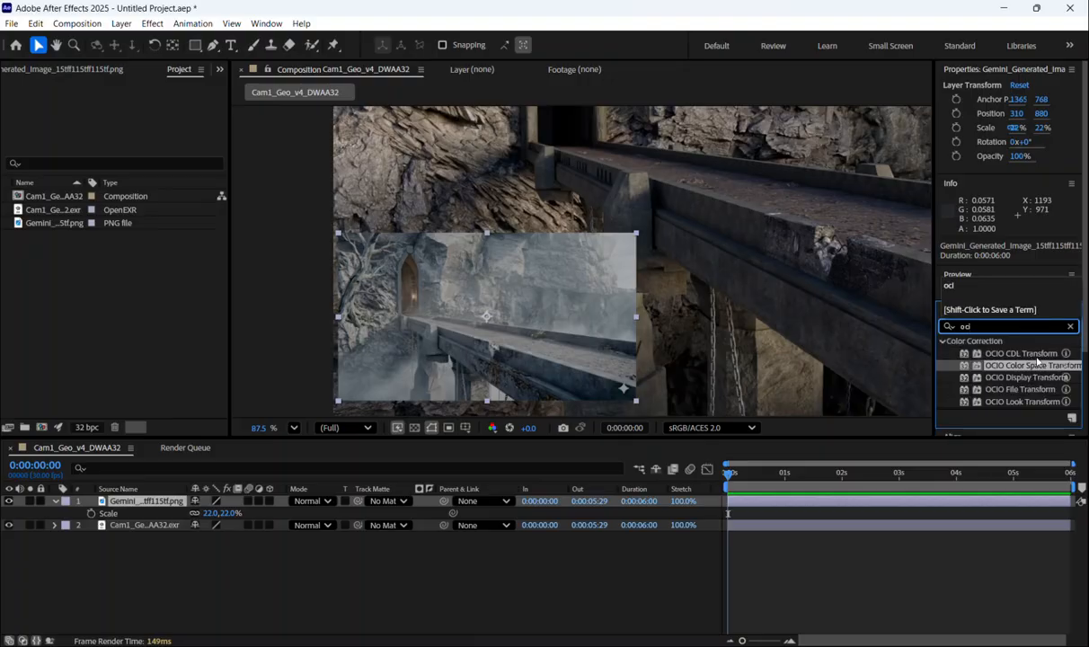
{"action": "left_click", "coordinate": [1036, 357]}
{"action": "left_click", "coordinate": [1041, 366]}
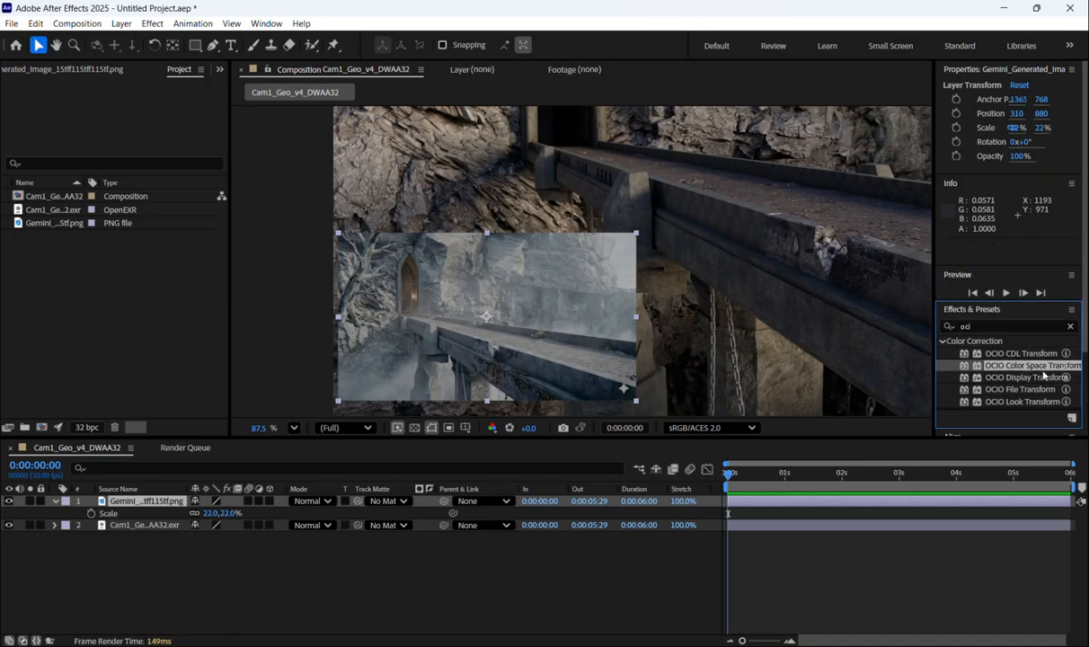
{"action": "left_click_drag", "start_coordinate": [1040, 367], "coordinate": [146, 502]}
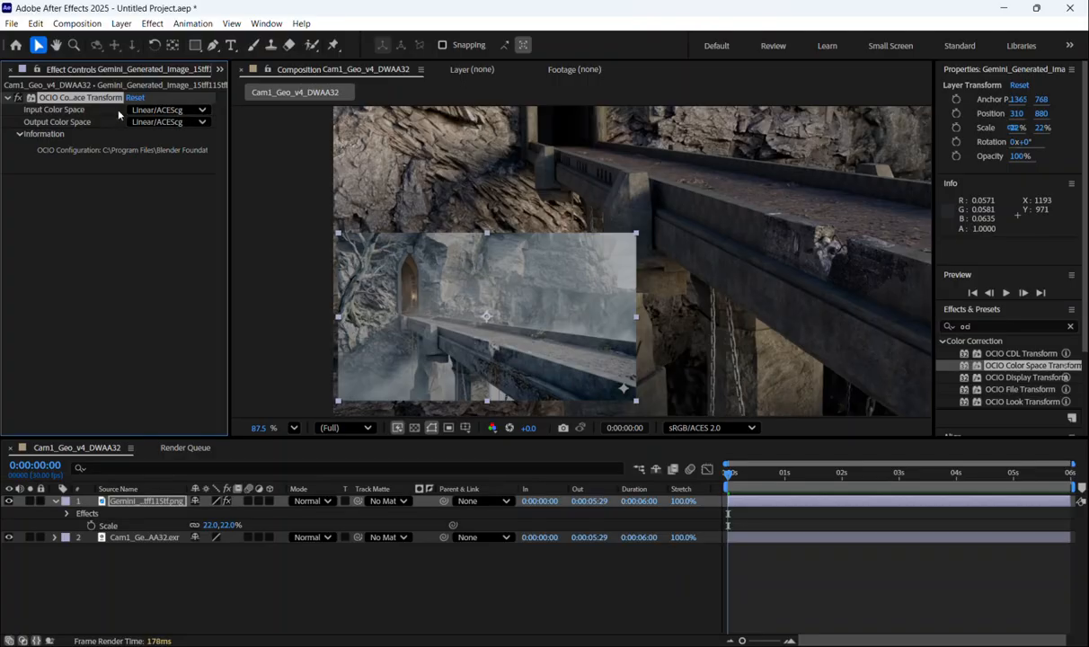
{"action": "left_click", "coordinate": [148, 112]}
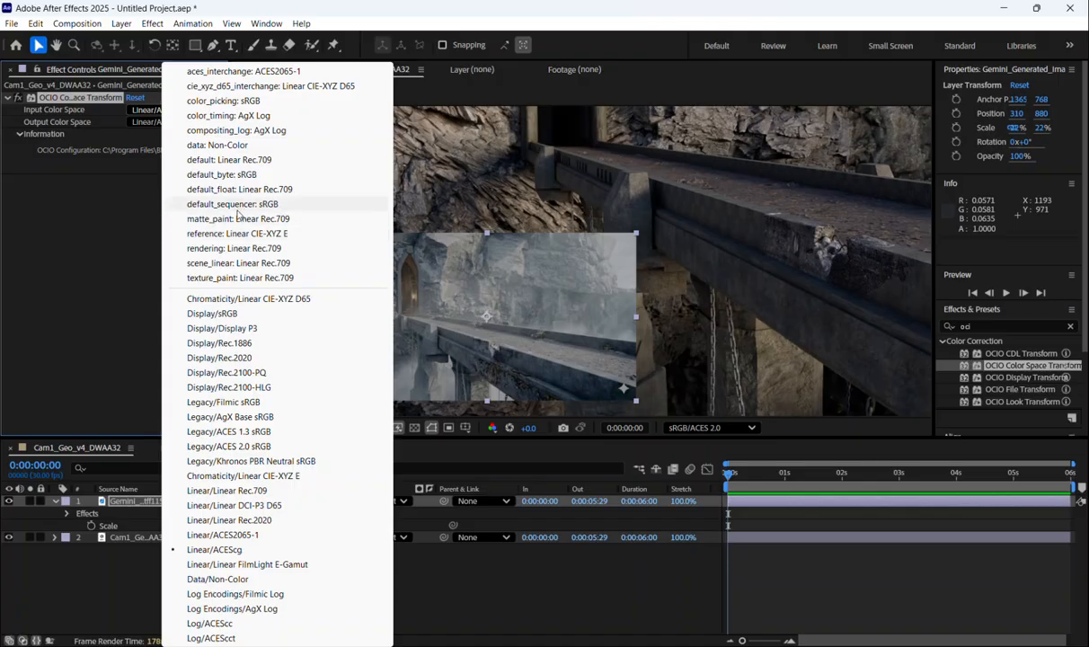
{"action": "left_click", "coordinate": [266, 447]}
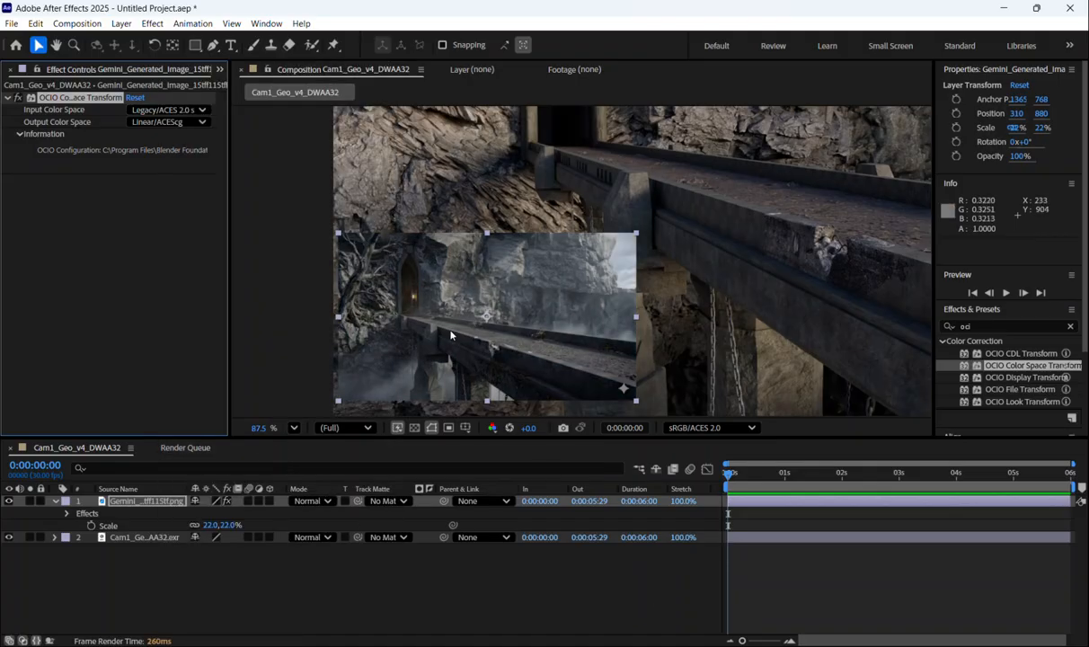
Compare the transformed PNG layer's colors with the original Gemini image in the image viewer, and return to After Effects.
{"action": "key", "text": "alt+Tab"}
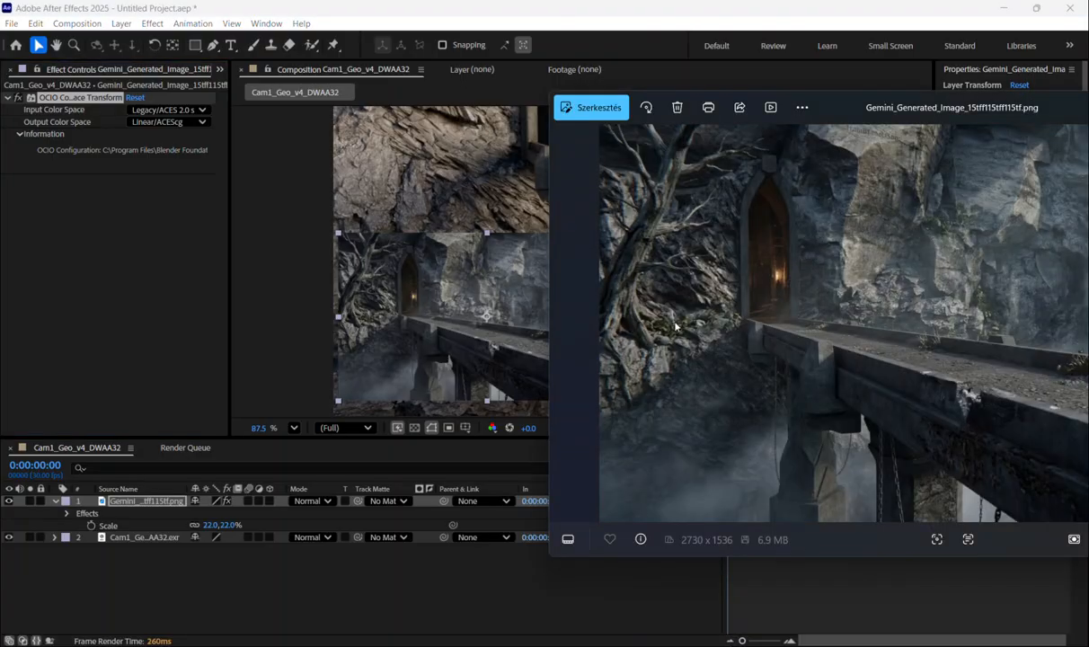
{"action": "left_click_drag", "start_coordinate": [867, 106], "coordinate": [371, 337]}
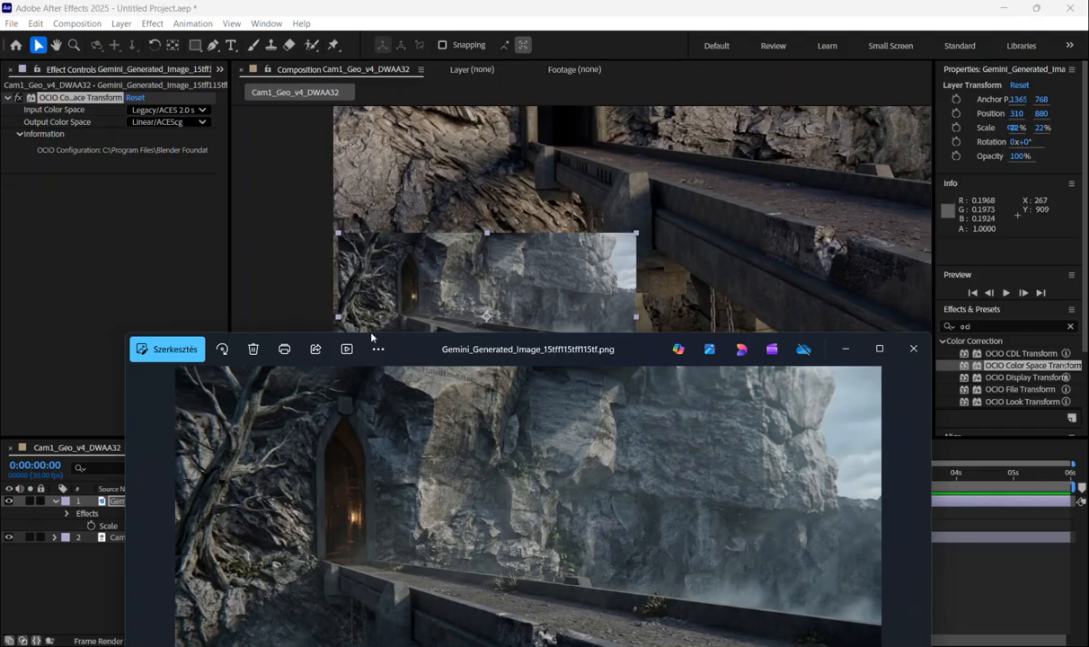
{"action": "left_click", "coordinate": [325, 276]}
Move the Gemini PNG layer to position 374, 868 in the composition.
{"action": "scroll", "coordinate": [480, 270], "scroll_direction": "down", "scroll_amount": 2}
{"action": "left_click_drag", "start_coordinate": [480, 271], "coordinate": [464, 311]}
{"action": "scroll", "coordinate": [463, 313], "scroll_direction": "down", "scroll_amount": 3}
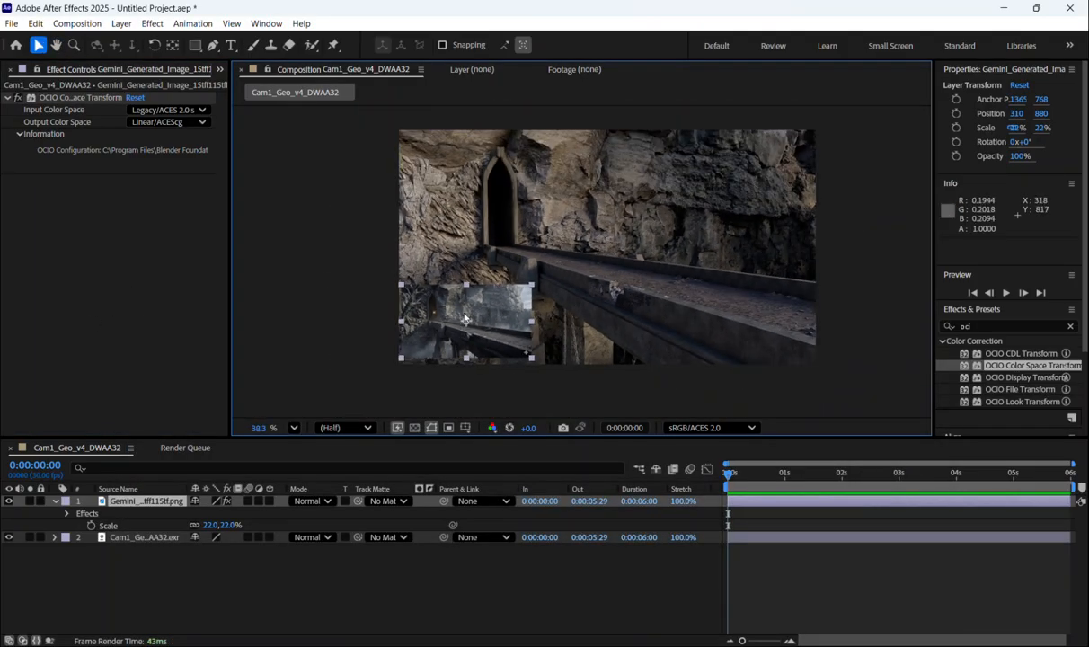
{"action": "left_click", "coordinate": [310, 339]}
{"action": "left_click", "coordinate": [145, 503]}
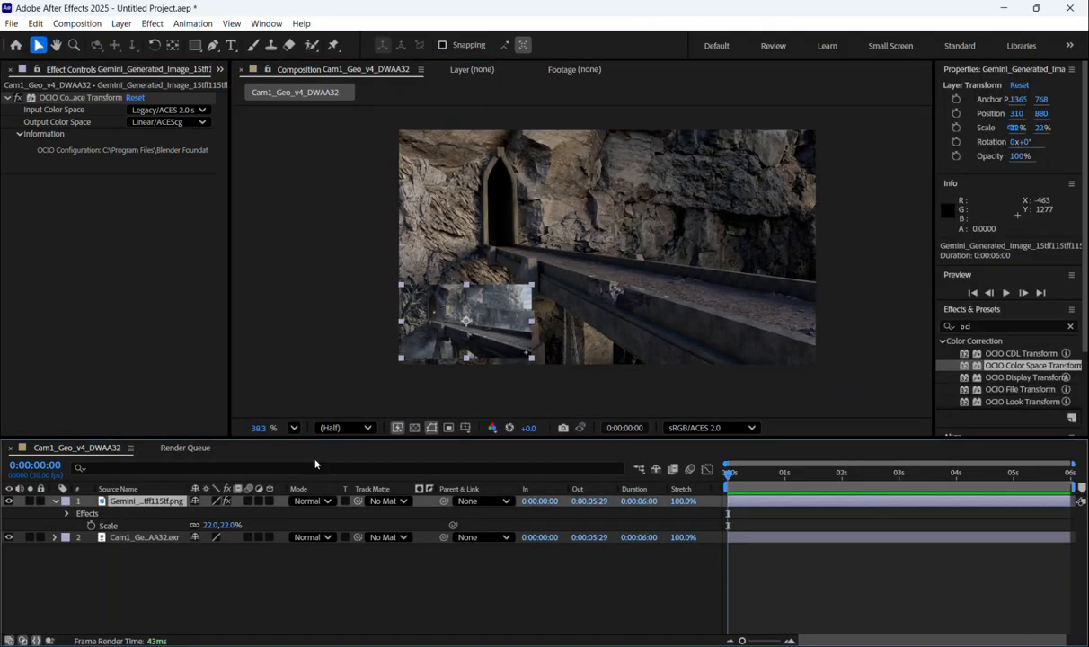
{"action": "scroll", "coordinate": [393, 347], "scroll_direction": "up", "scroll_amount": 2}
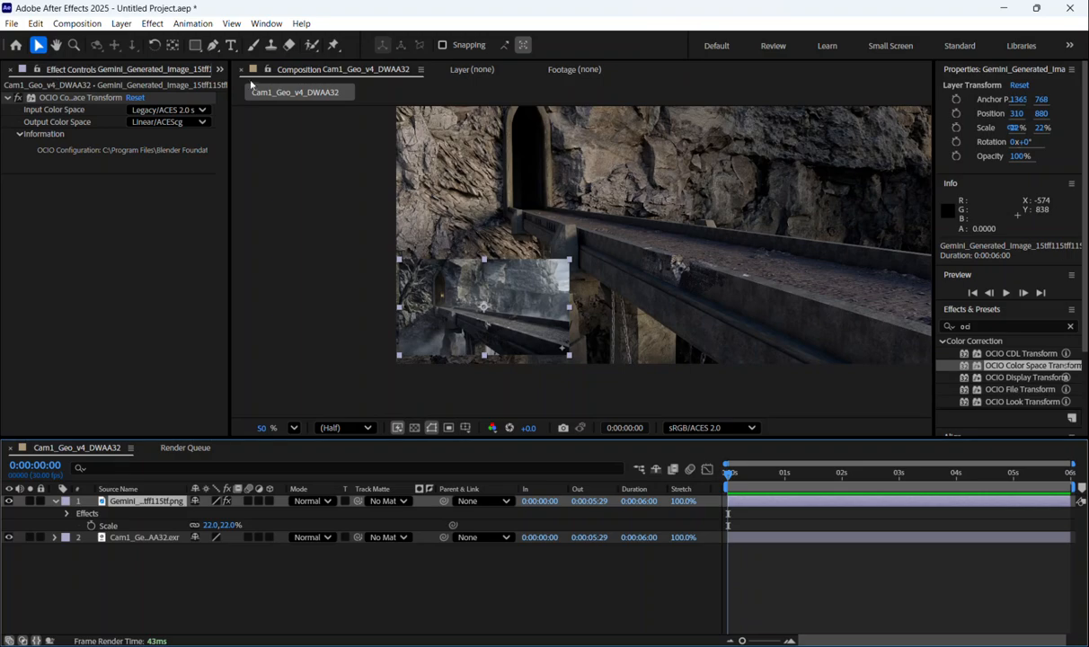
{"action": "mouse_move", "coordinate": [483, 327]}
{"action": "left_mouse_down"}
{"action": "mouse_move", "coordinate": [503, 323]}
{"action": "mouse_move", "coordinate": [487, 327]}
{"action": "left_mouse_up"}
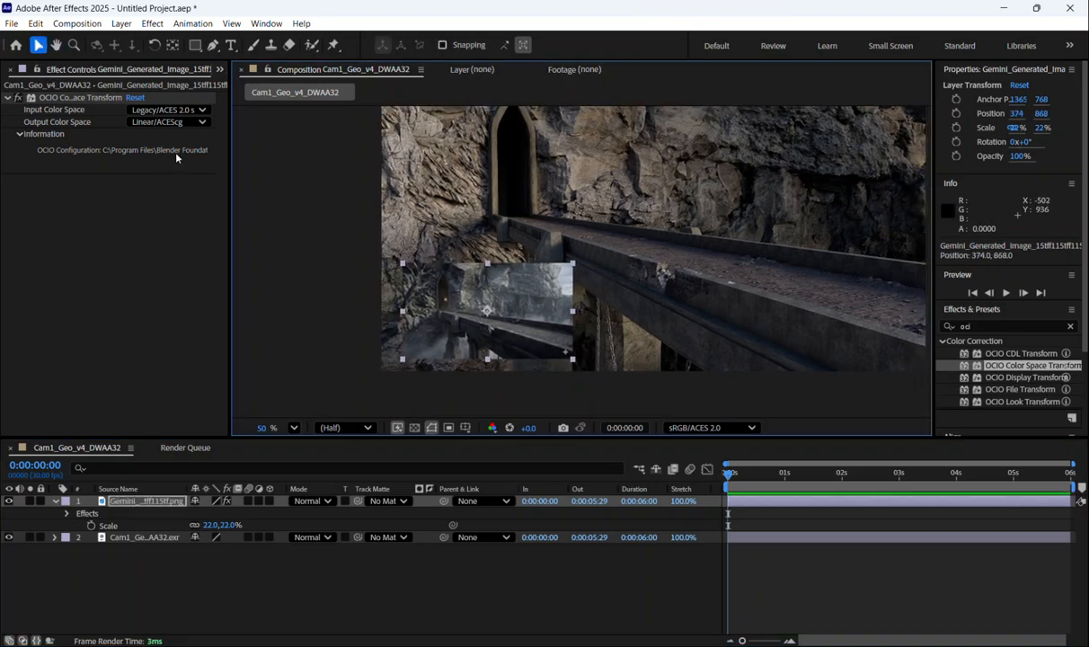
Examine the input color space options of the PNG layer's OCIO Color Space Transform effect without changing the selection.
{"action": "left_click", "coordinate": [50, 96]}
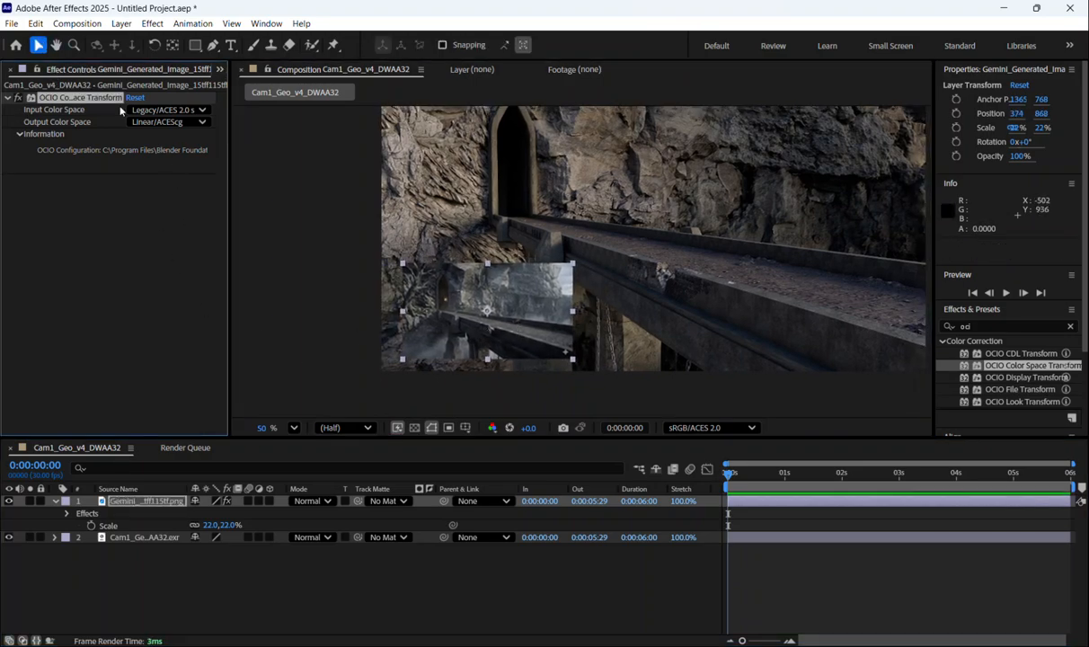
{"action": "left_click", "coordinate": [178, 112]}
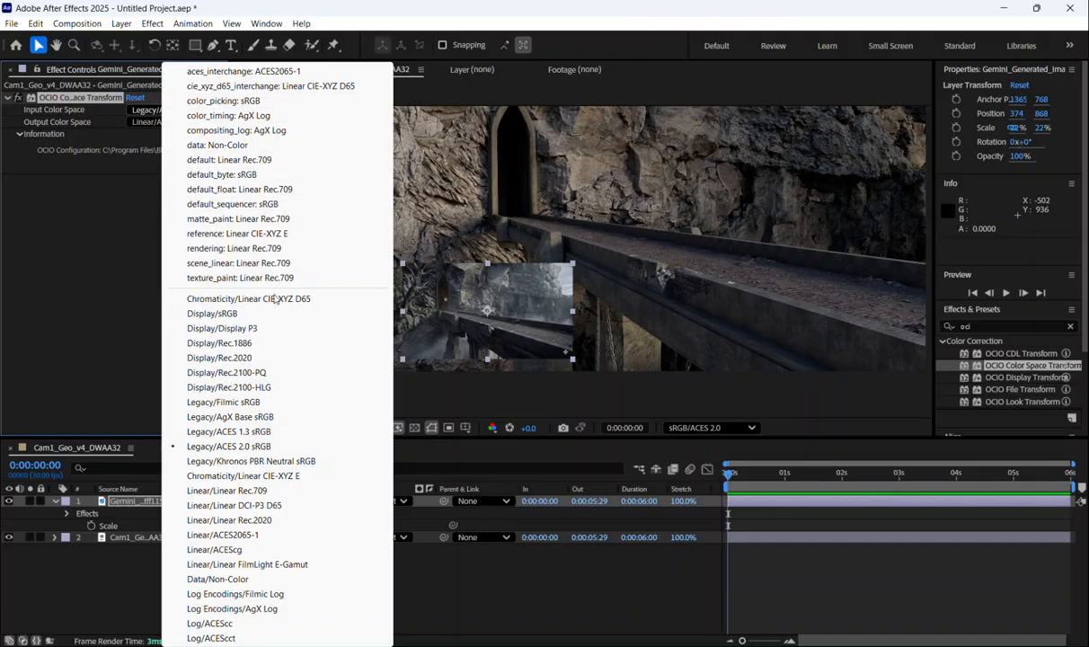
{"action": "left_click", "coordinate": [104, 308]}
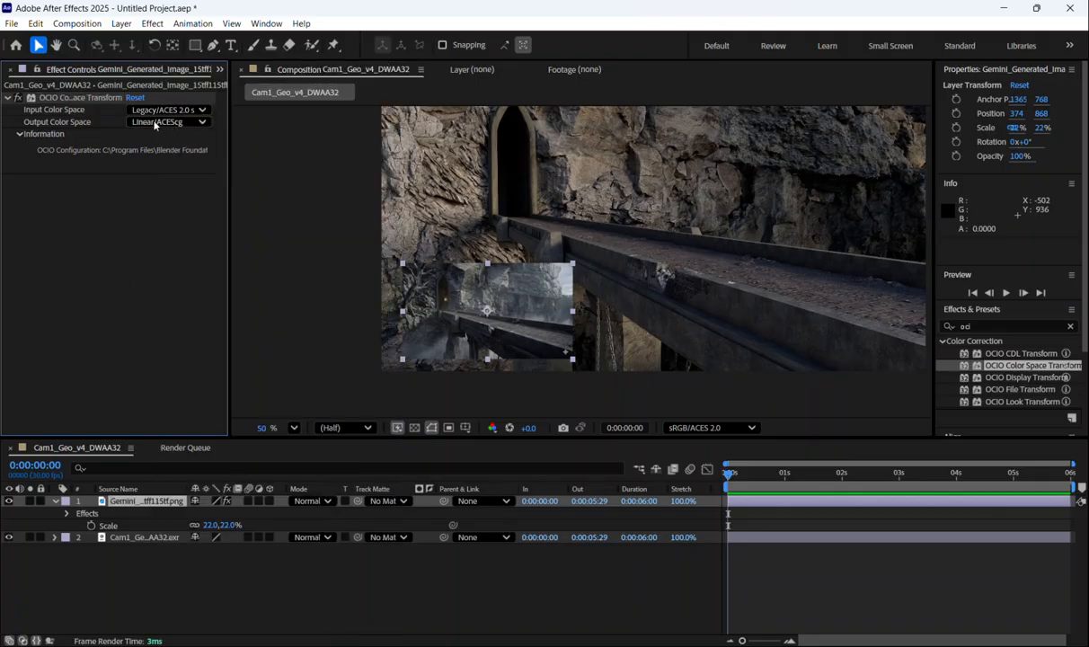
Move the PNG layer into the frame's lower-left corner, enlarge it to 27.4, 29.8%, and deselect it.
{"action": "left_click", "coordinate": [439, 336]}
{"action": "left_click_drag", "start_coordinate": [440, 334], "coordinate": [415, 346]}
{"action": "left_click_drag", "start_coordinate": [550, 275], "coordinate": [573, 257]}
{"action": "left_click_drag", "start_coordinate": [534, 294], "coordinate": [557, 280]}
{"action": "left_click", "coordinate": [338, 382]}
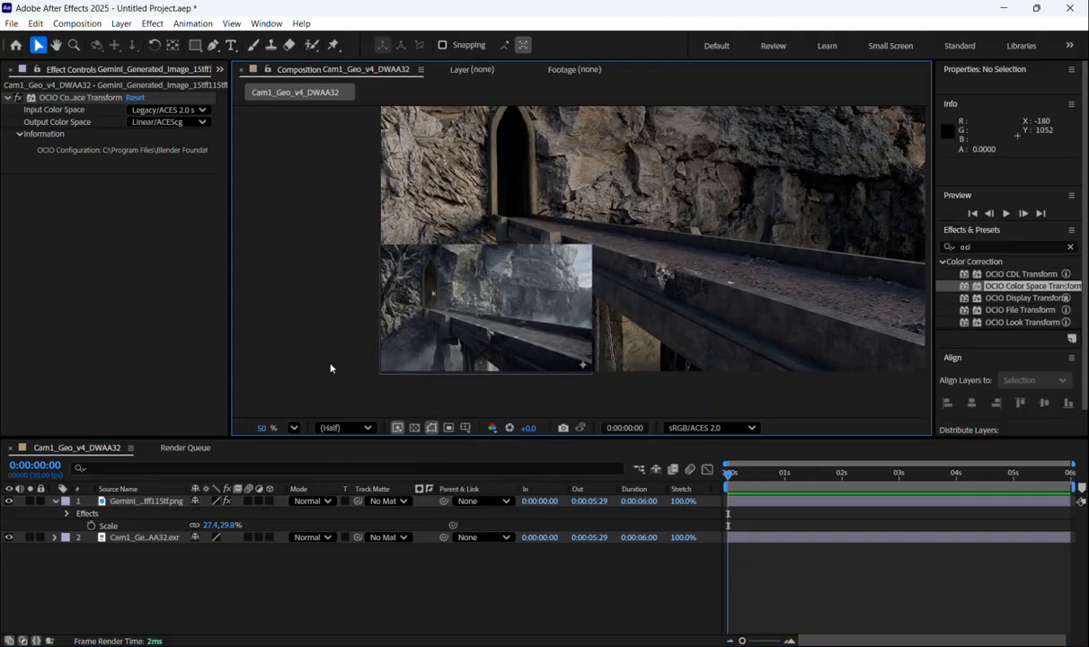
Add the composition to the render queue with its output module set to OpenEXR Sequence and Preserve RGB enabled.
{"action": "key", "text": "ctrl+m"}
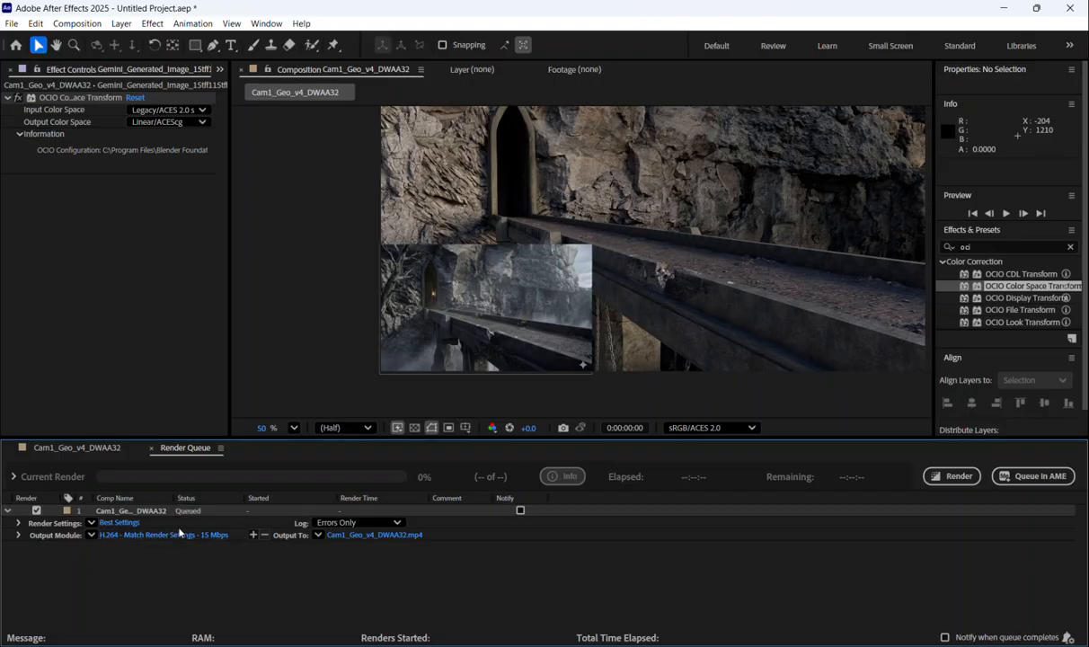
{"action": "left_click", "coordinate": [184, 536]}
{"action": "left_click", "coordinate": [474, 153]}
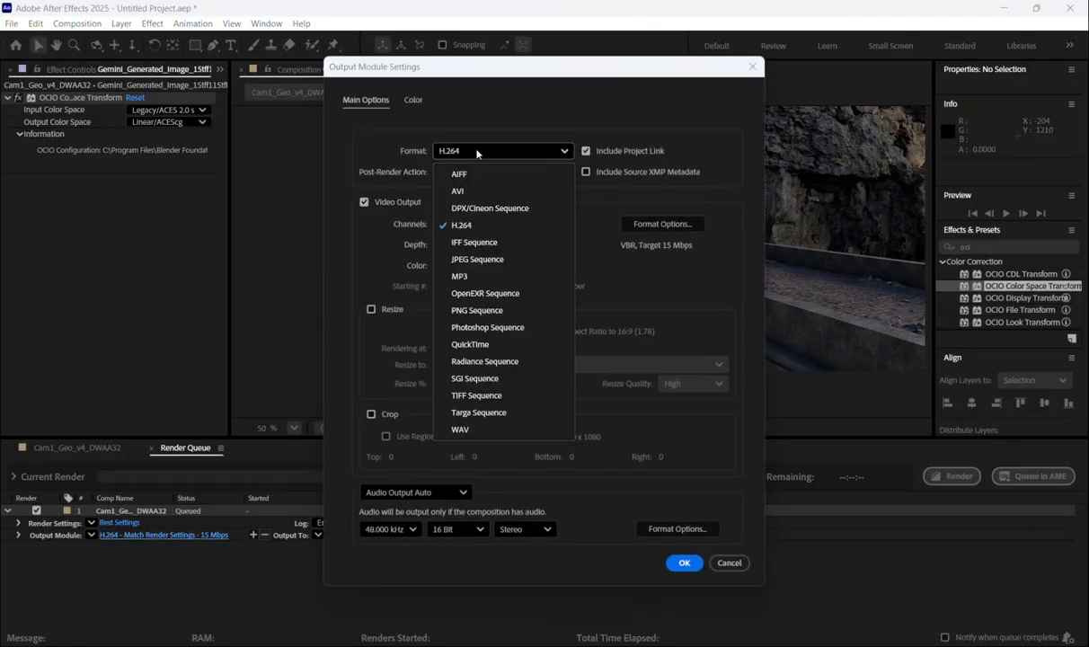
{"action": "left_click", "coordinate": [488, 294]}
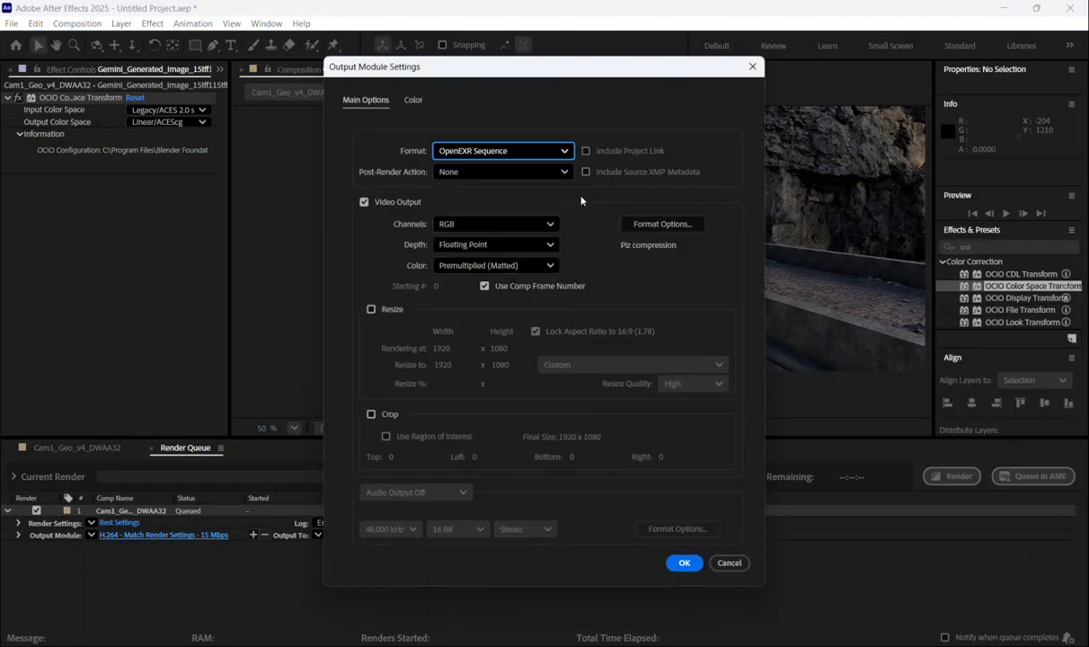
{"action": "left_click", "coordinate": [411, 101]}
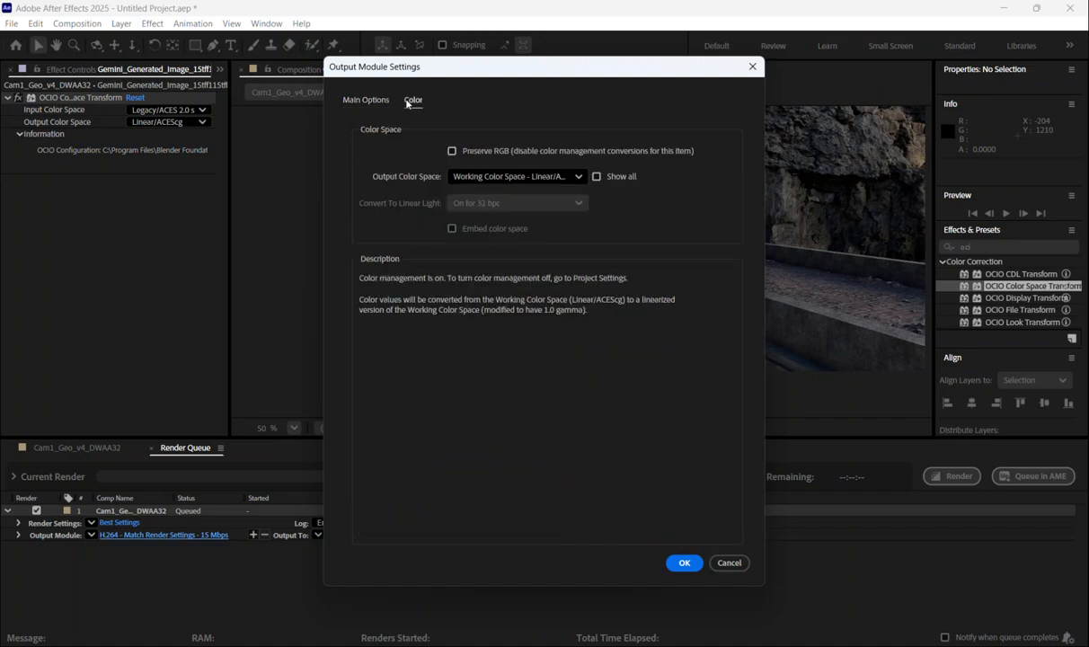
{"action": "left_click", "coordinate": [452, 152]}
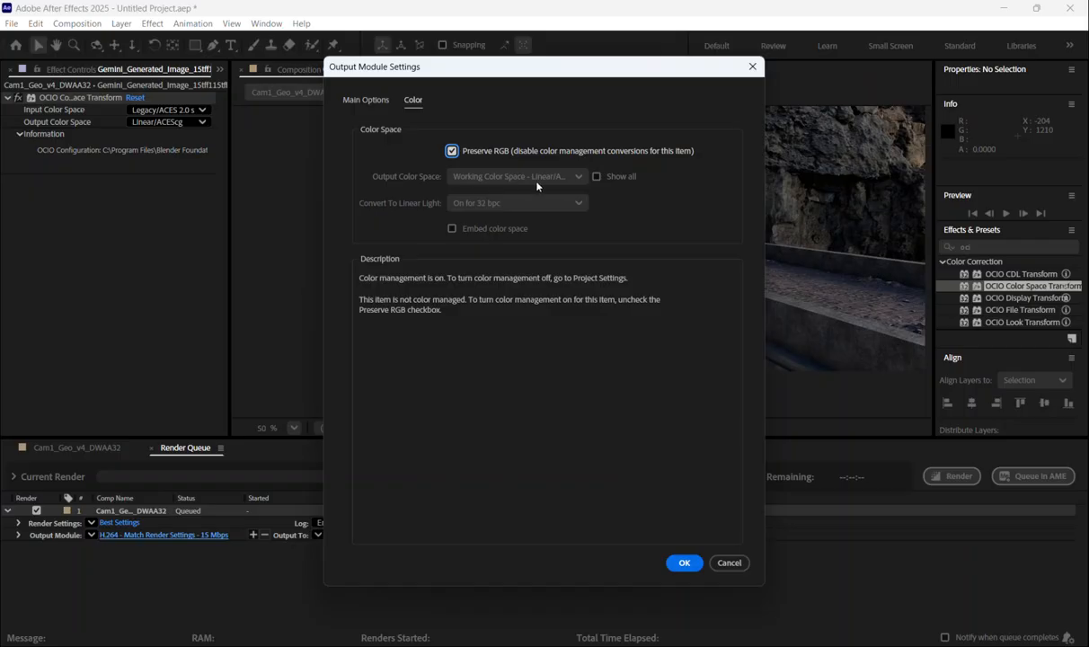
{"action": "left_click", "coordinate": [683, 562]}
Set the render output to the AEP folder inside Cam1 with the file name testFromAep_[#####].exr.
{"action": "left_click", "coordinate": [436, 536]}
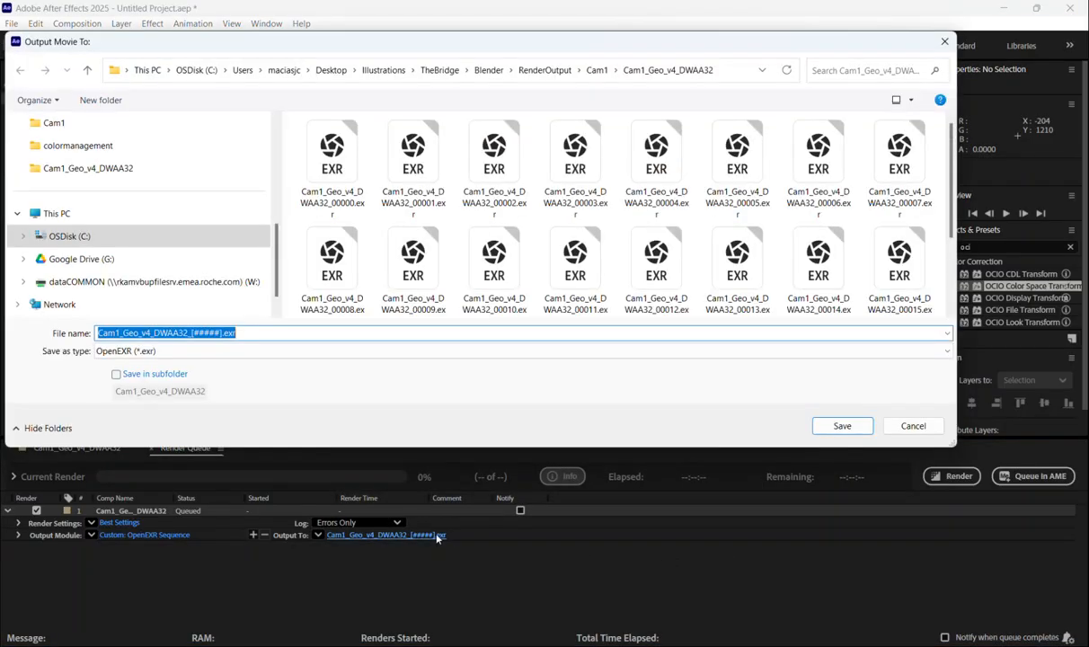
{"action": "left_click", "coordinate": [553, 76]}
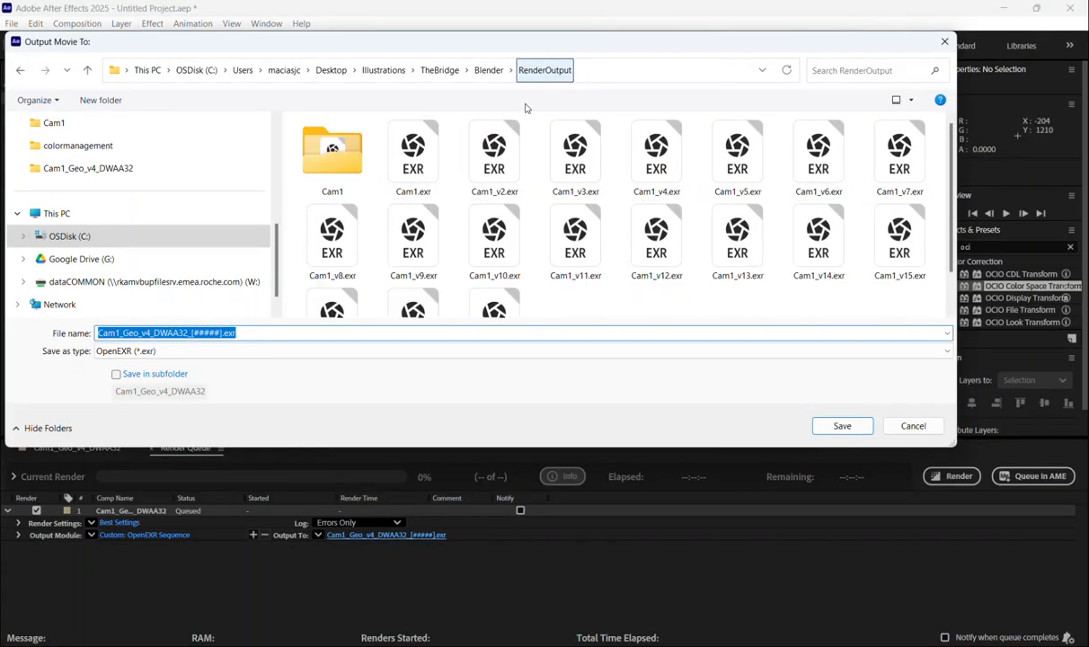
{"action": "double_click", "coordinate": [340, 176]}
{"action": "double_click", "coordinate": [334, 167]}
{"action": "left_click", "coordinate": [191, 330]}
{"action": "left_click_drag", "start_coordinate": [190, 332], "coordinate": [39, 343]}
{"action": "type", "text": "test"}
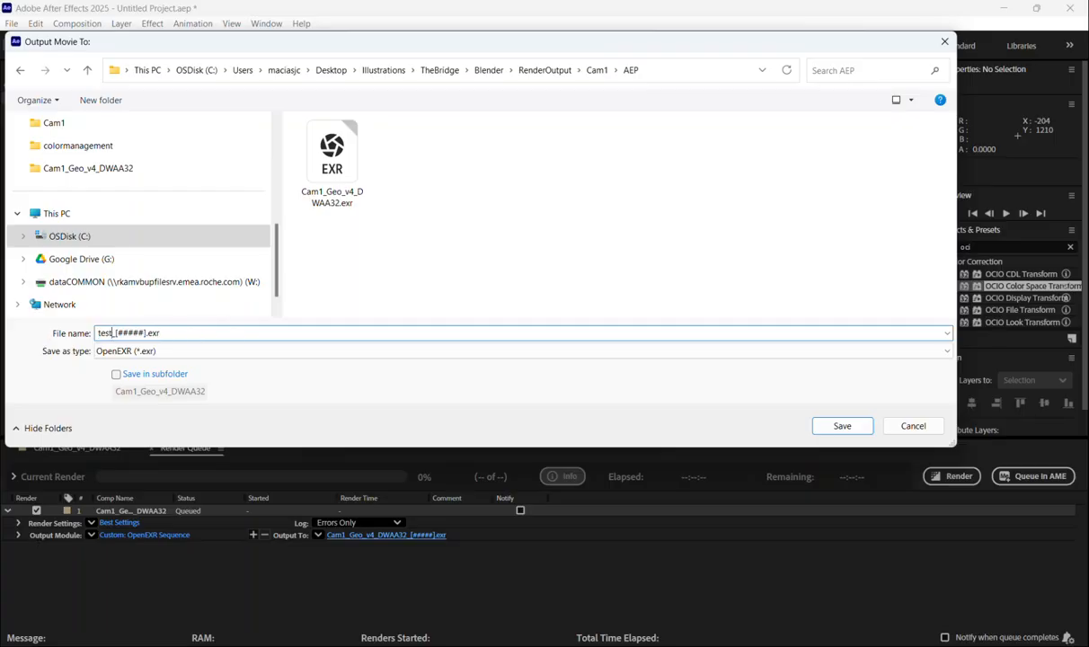
{"action": "type", "text": "FromAep"}
{"action": "left_click", "coordinate": [821, 429]}
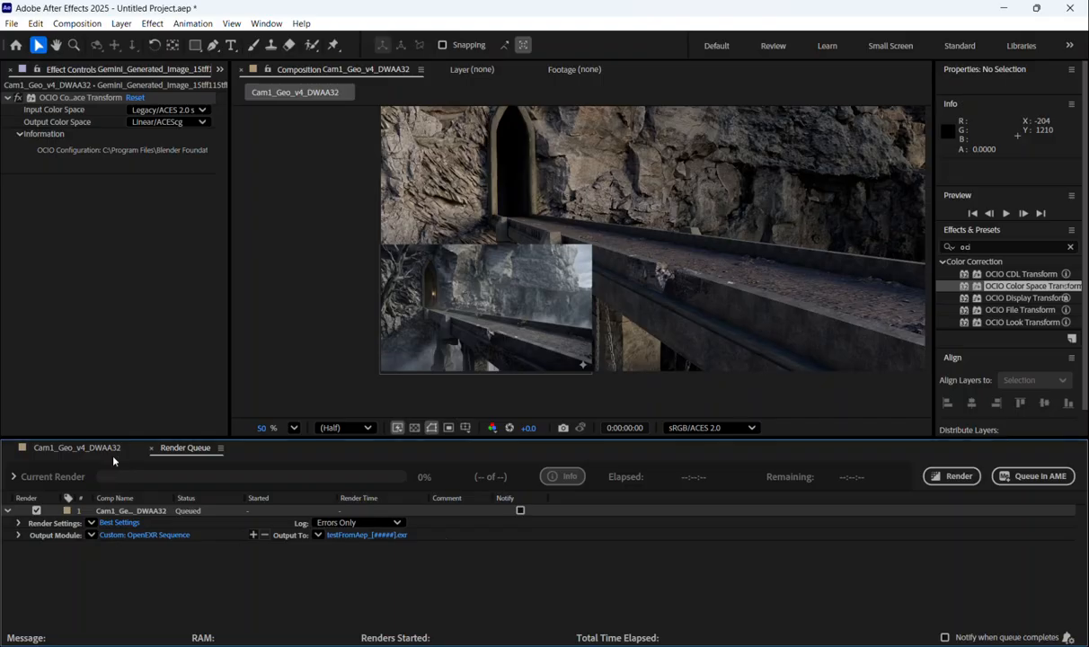
Review the composition timeline and the queued render's output module and output file settings without changing them.
{"action": "left_click", "coordinate": [77, 448]}
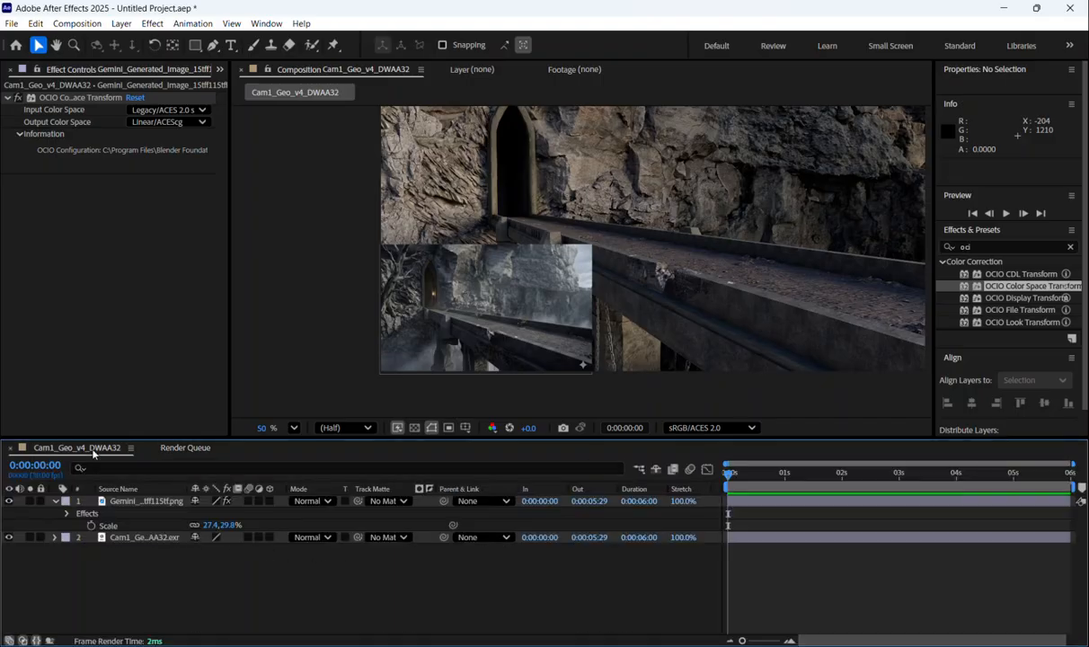
{"action": "left_click", "coordinate": [185, 448]}
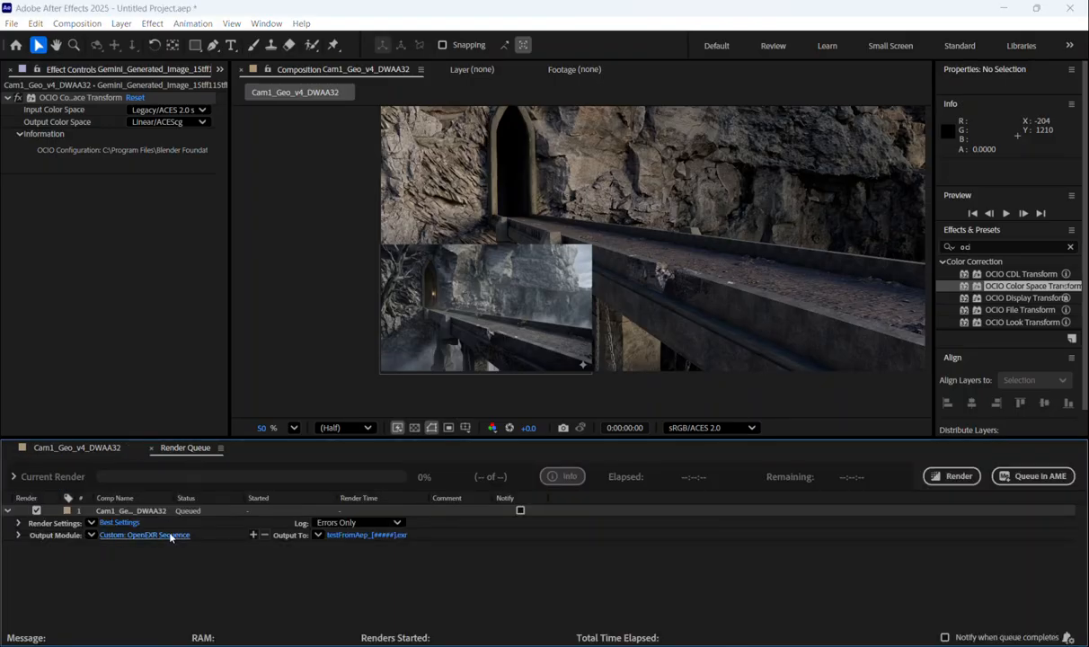
{"action": "left_click", "coordinate": [144, 535]}
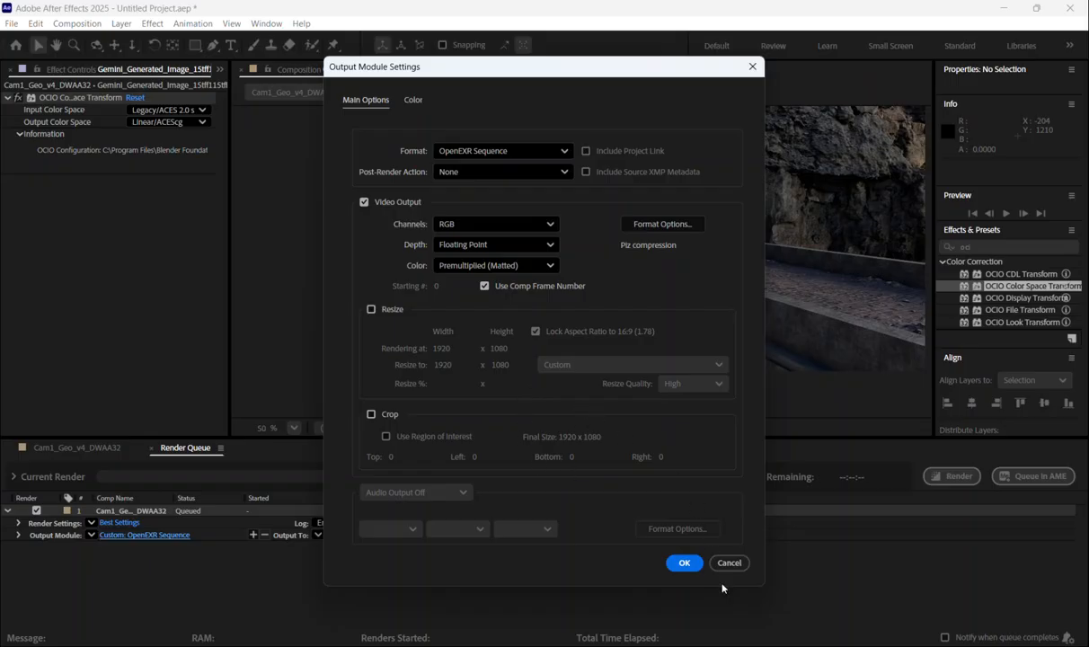
{"action": "left_click", "coordinate": [684, 563]}
{"action": "left_click", "coordinate": [359, 535]}
{"action": "left_click", "coordinate": [913, 426]}
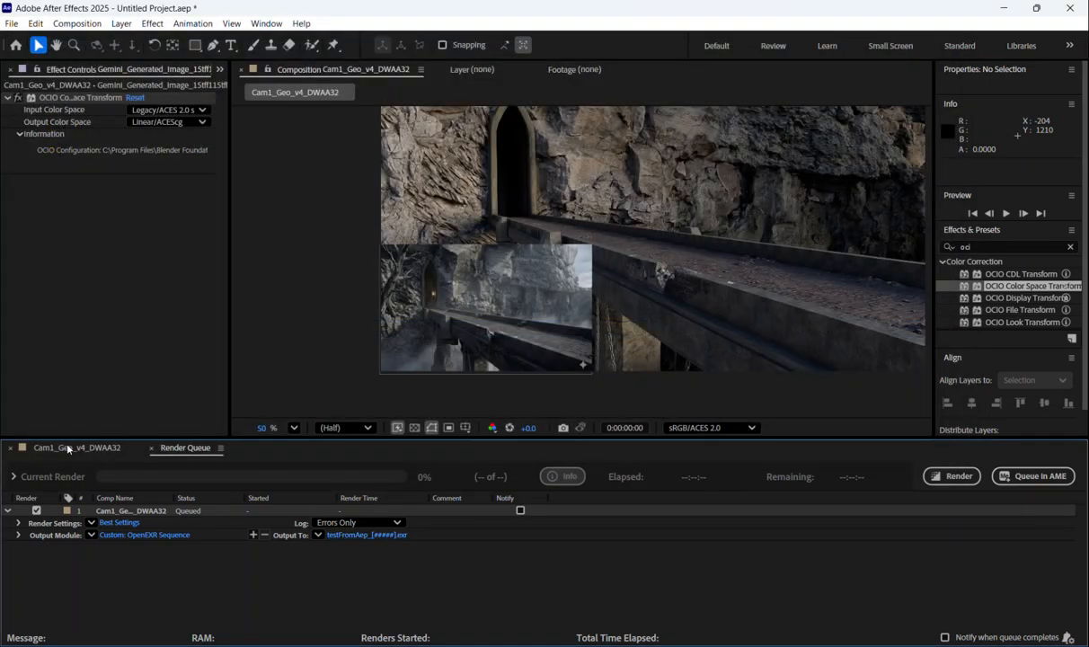
Confirm the OpenEXR Sequence output module, start rendering the queue, and stop it after the first few dozen frames.
{"action": "left_click", "coordinate": [144, 535]}
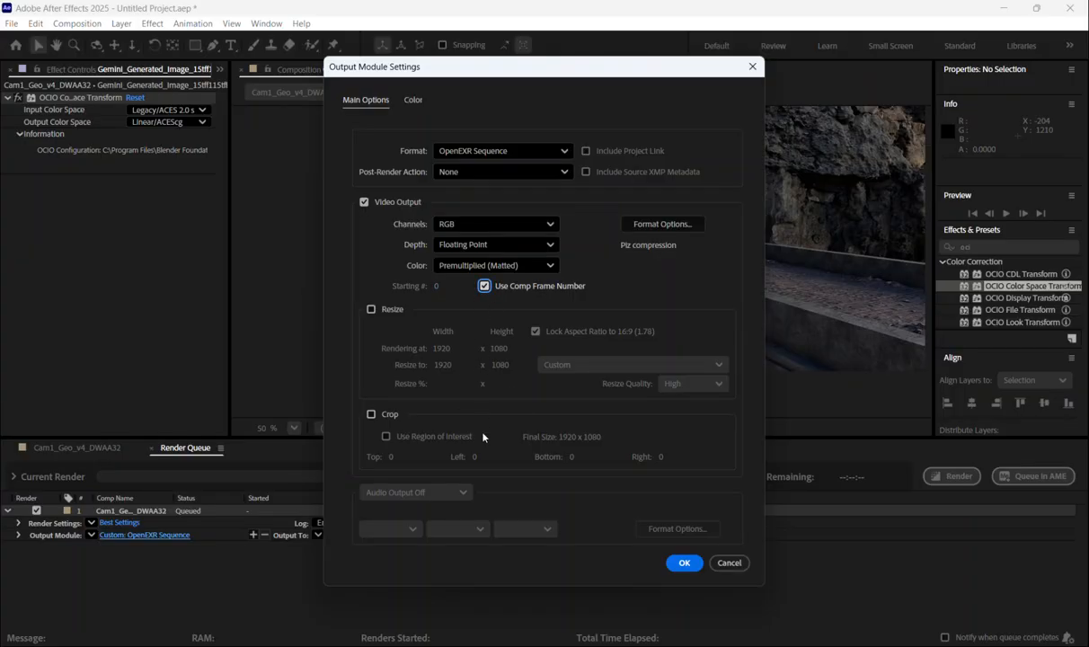
{"action": "left_click", "coordinate": [685, 564]}
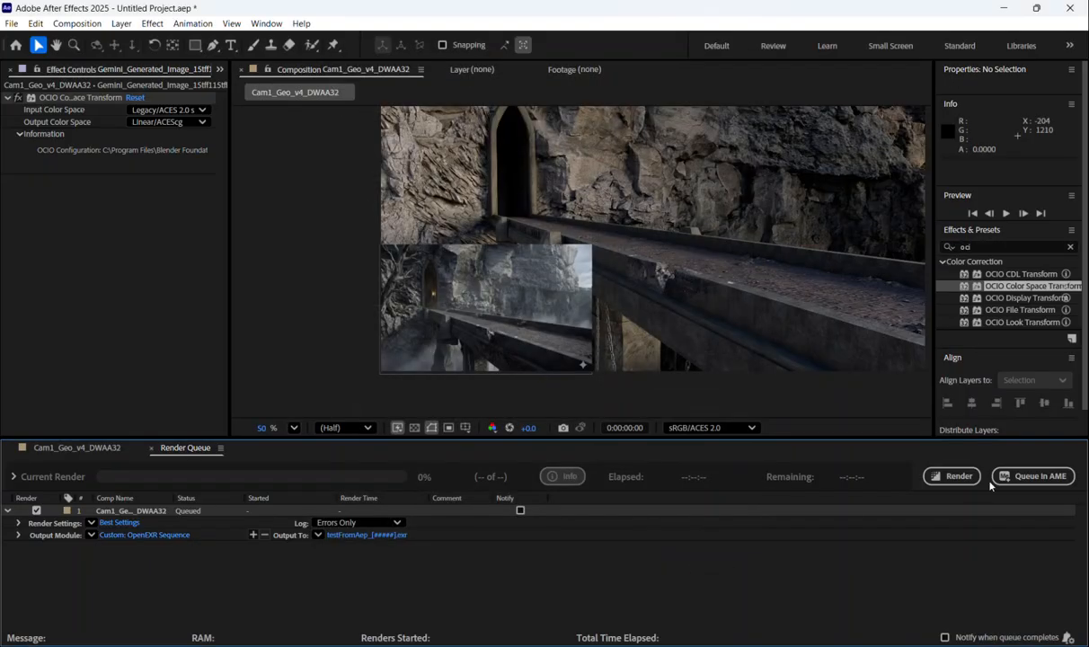
{"action": "left_click", "coordinate": [942, 478]}
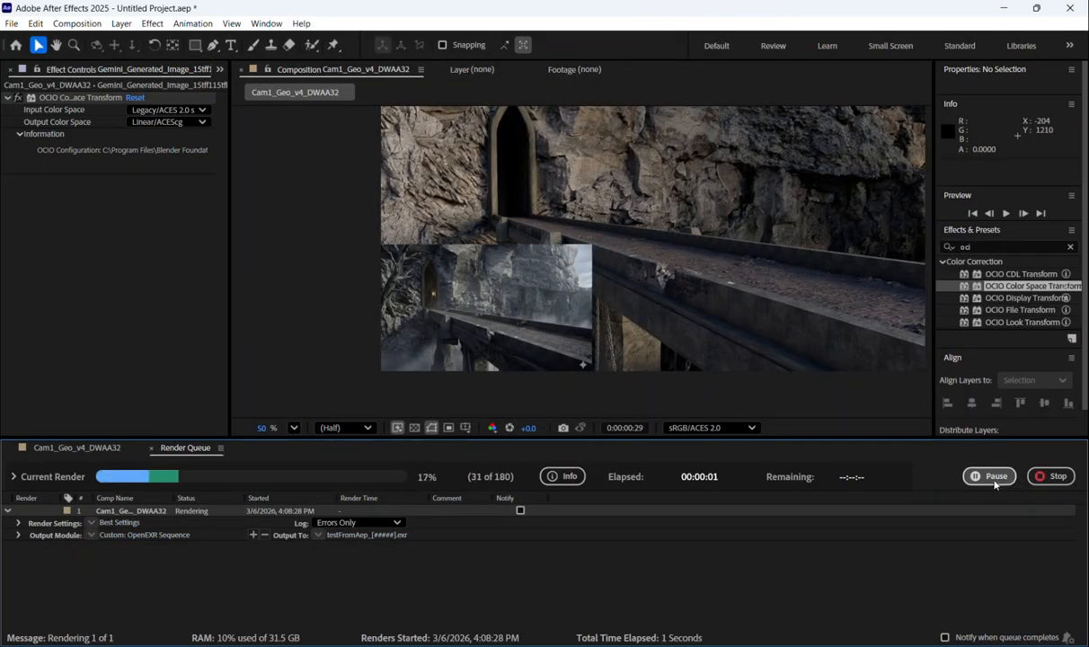
{"action": "left_click", "coordinate": [1049, 479]}
Delete the rendered frames testFromAep_00001.exr to testFromAep_00040.exr from the AEP folder, keeping testFromAep_00000.exr.
{"action": "mouse_move", "coordinate": [510, 645]}
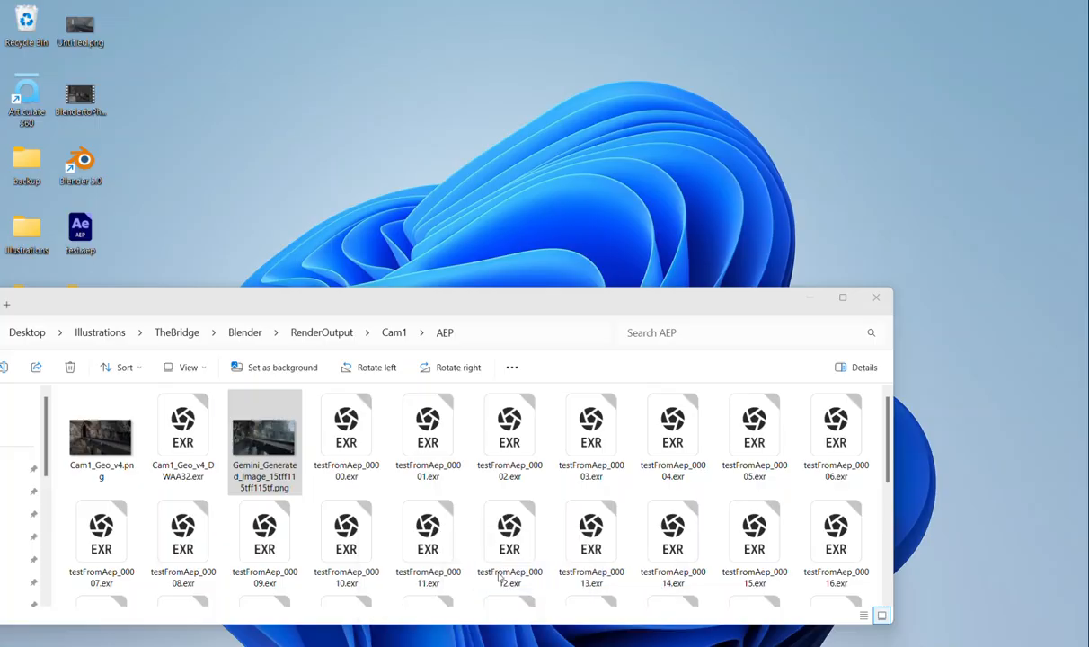
{"action": "left_click", "coordinate": [432, 582]}
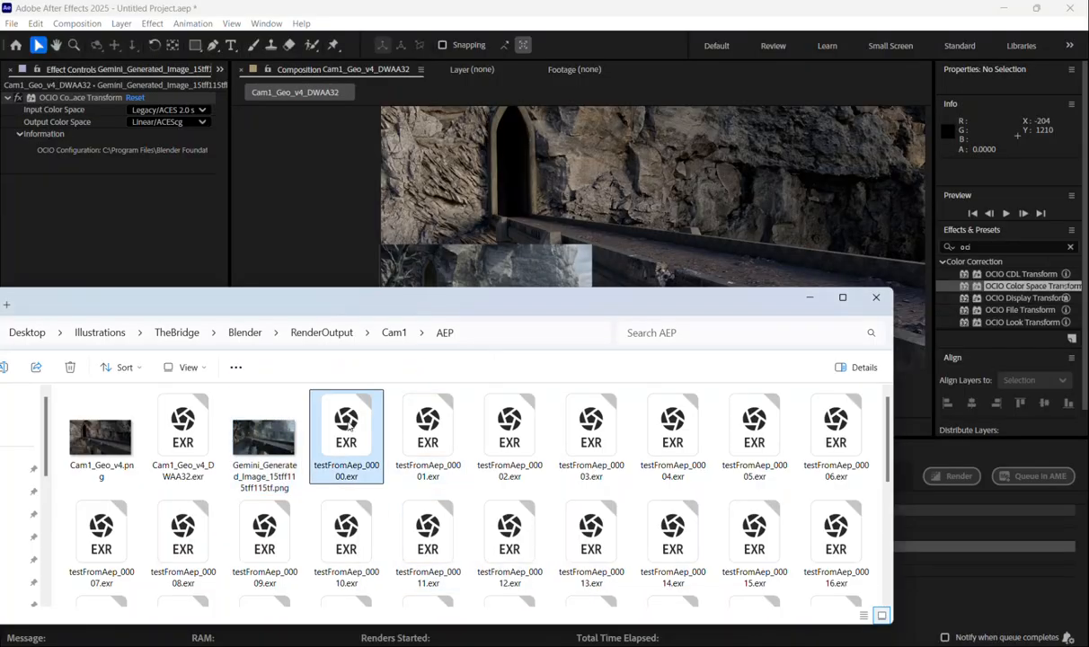
{"action": "scroll", "coordinate": [431, 458], "scroll_direction": "down", "scroll_amount": 3}
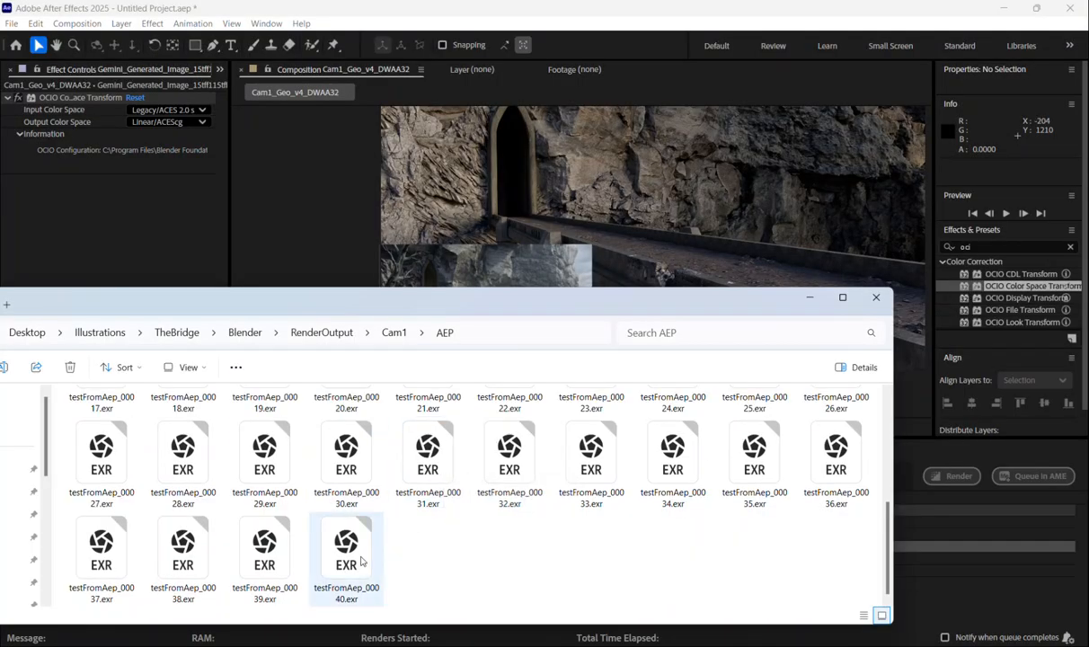
{"action": "key", "text": "ctrl+a"}
{"action": "key", "text": "Delete"}
{"action": "key", "text": "alt+Up"}
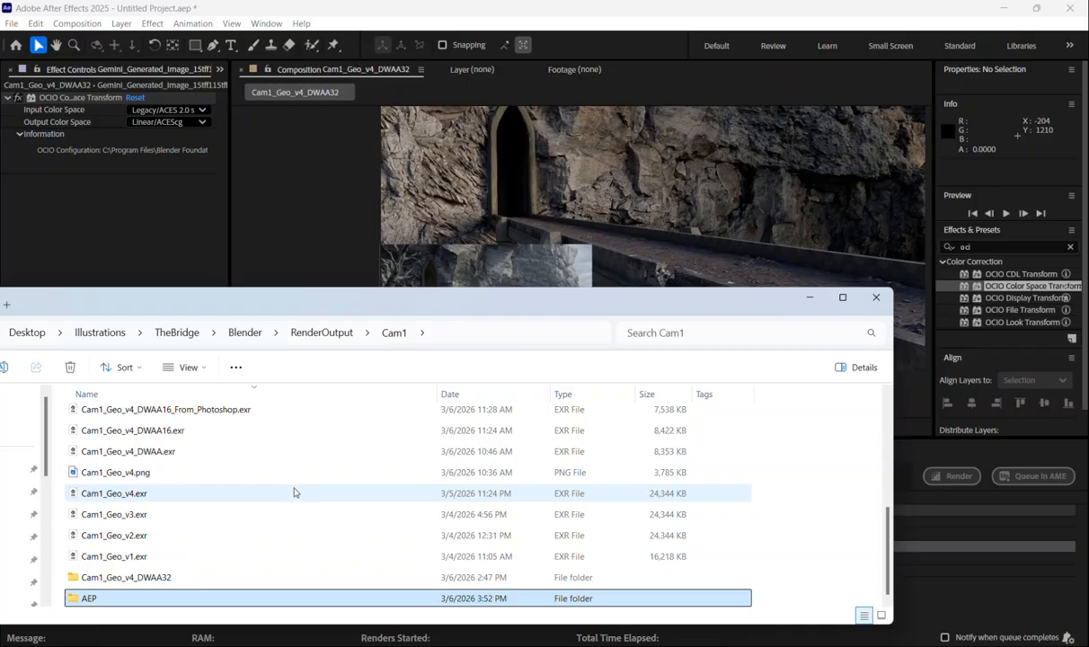
{"action": "double_click", "coordinate": [123, 605]}
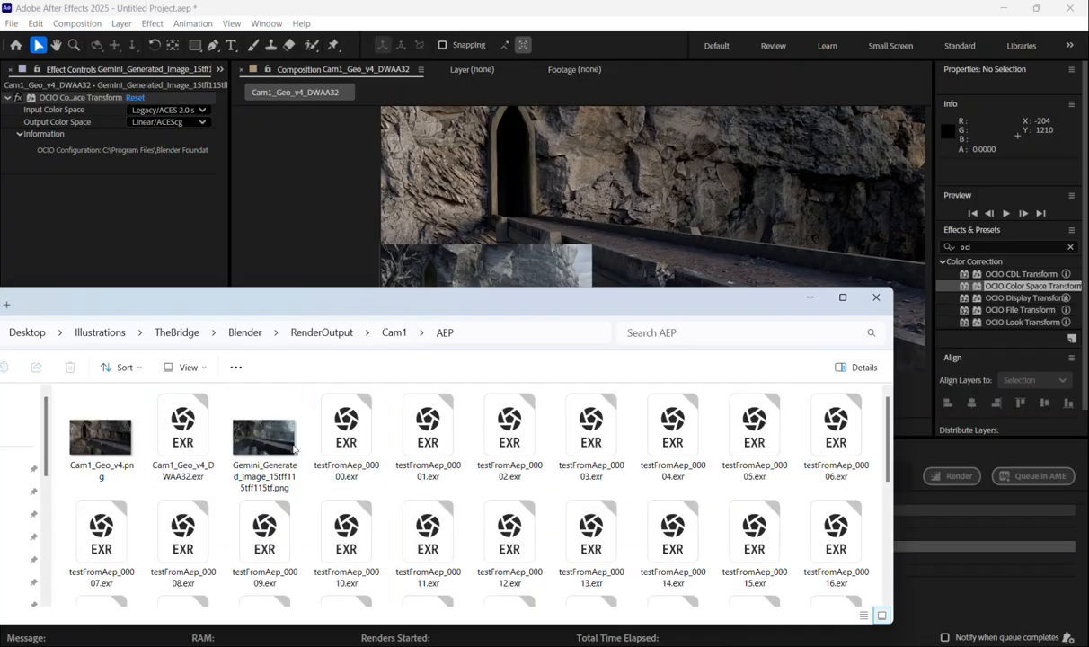
{"action": "left_click", "coordinate": [428, 436]}
{"action": "scroll", "coordinate": [404, 503], "scroll_direction": "down", "scroll_amount": 3}
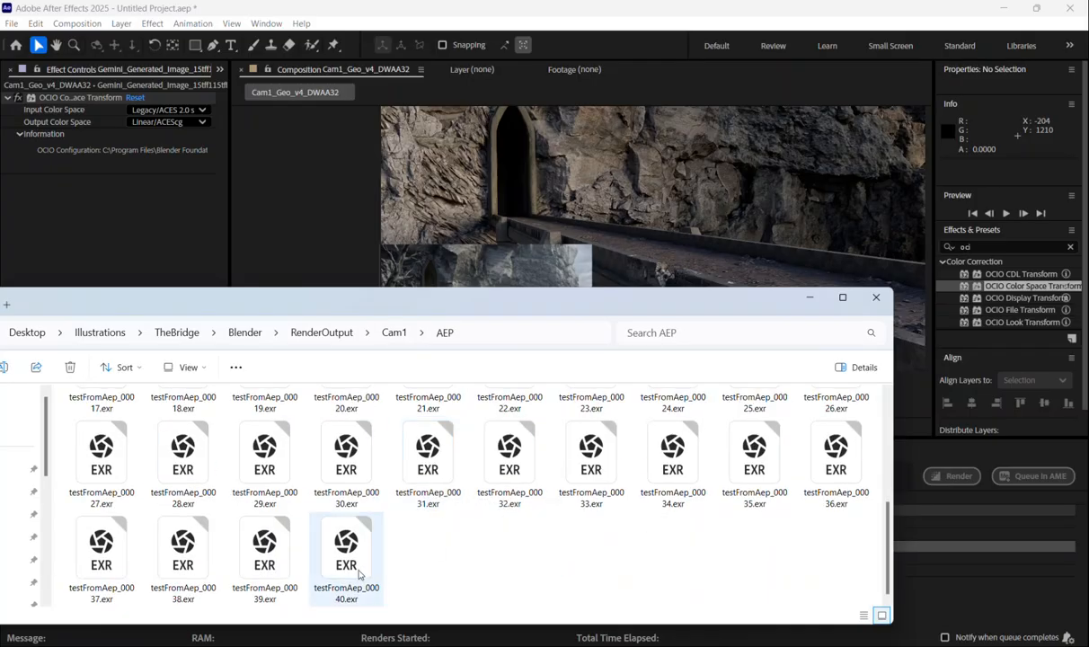
{"action": "left_click", "coordinate": [356, 572], "text": "shift"}
{"action": "key", "text": "Delete"}
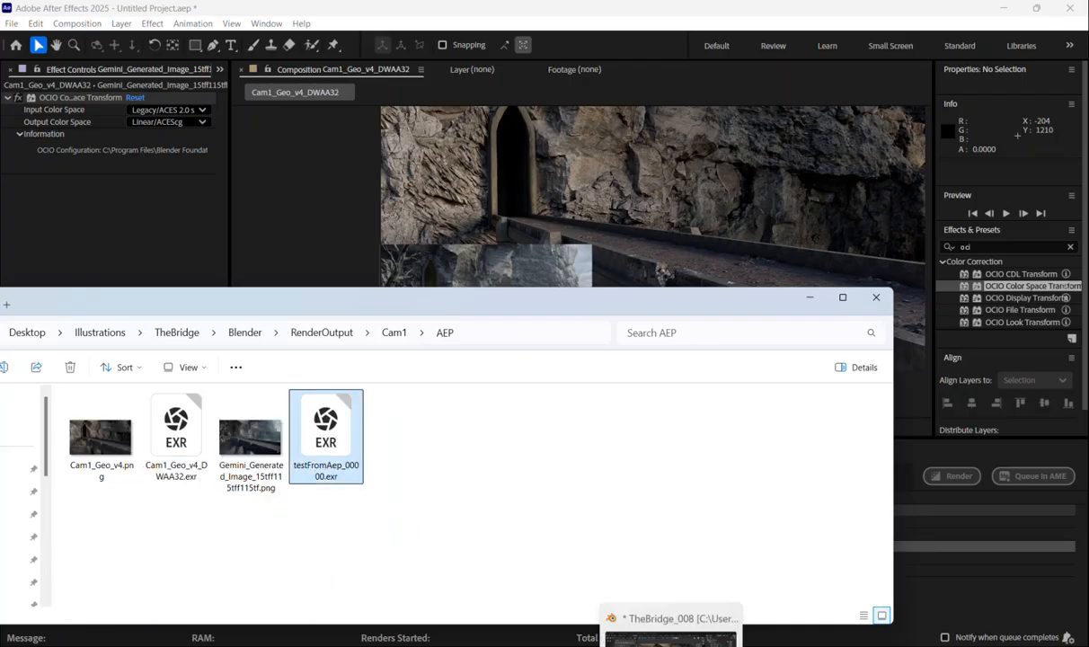
Switch to the Blender window, maximize it, widen the compositor area, and find empty space in the node tree.
{"action": "left_click", "coordinate": [656, 632]}
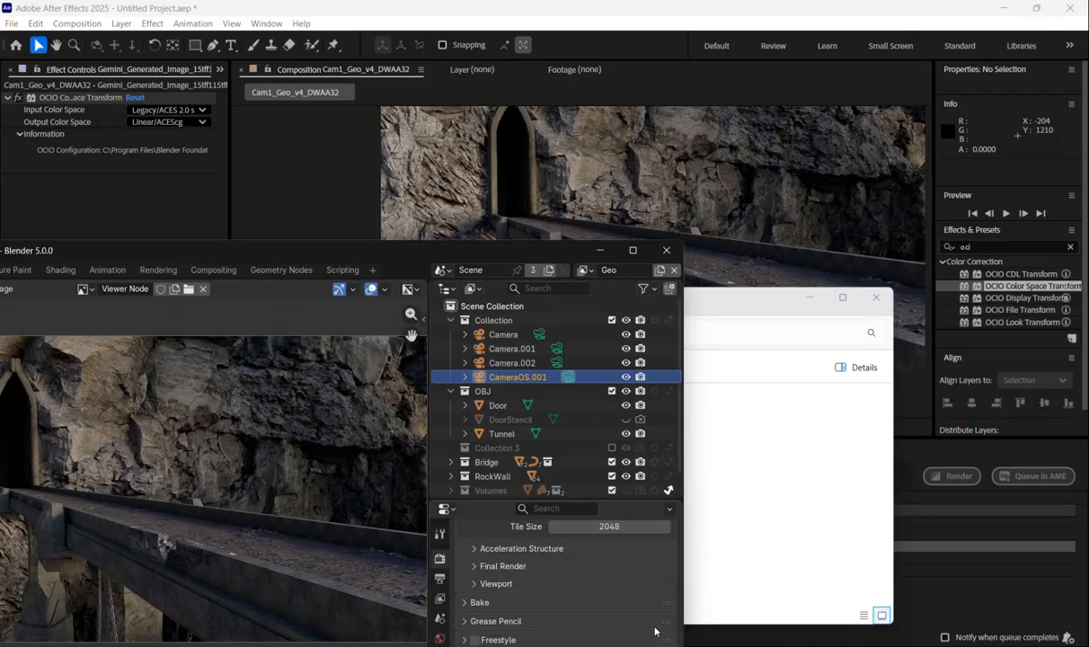
{"action": "left_click", "coordinate": [638, 253]}
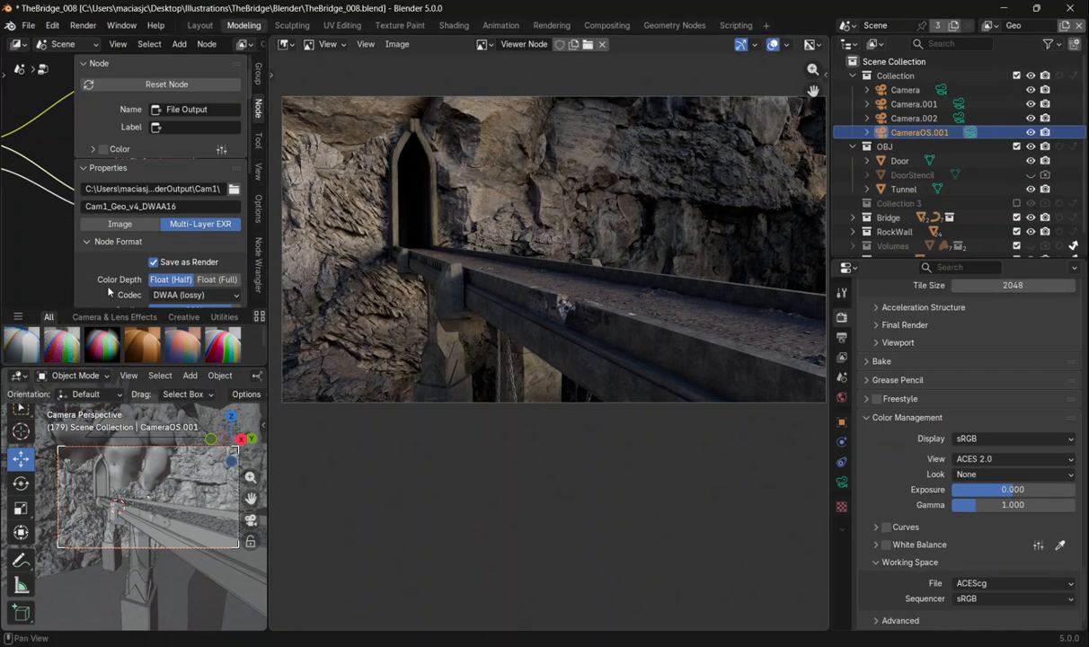
{"action": "left_click_drag", "start_coordinate": [269, 270], "coordinate": [567, 273]}
{"action": "scroll", "coordinate": [263, 235], "scroll_direction": "down", "scroll_amount": 4}
{"action": "left_click_drag", "start_coordinate": [235, 241], "coordinate": [135, 208]}
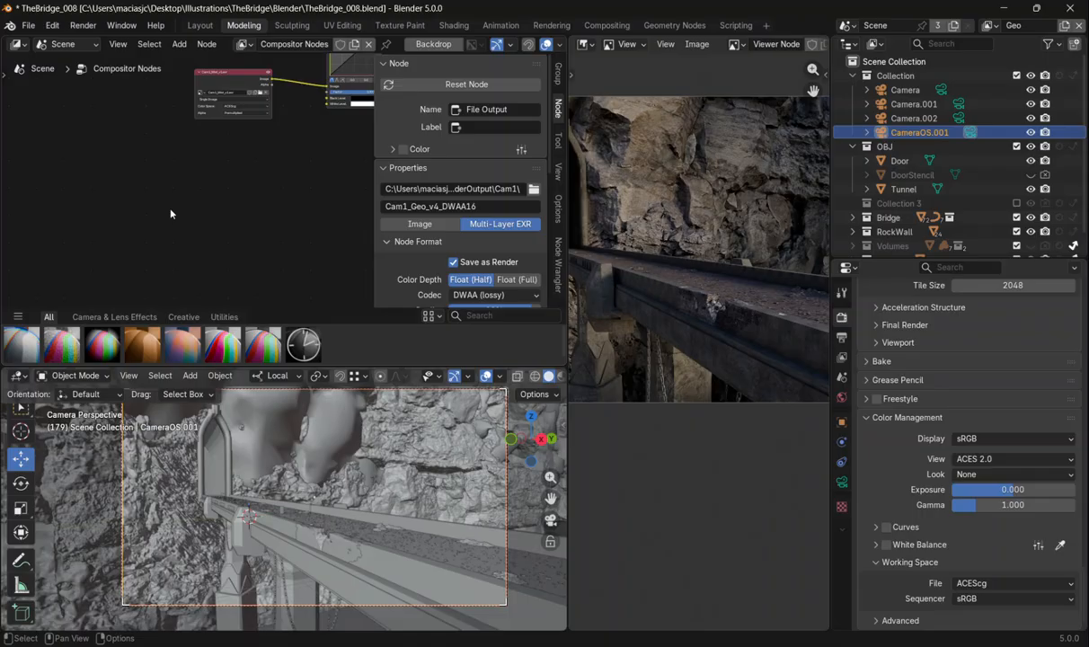
Add an Image node to the compositor and load testFromAep_00000.exr from the Cam1 AEP folder into it.
{"action": "key", "text": "shift+a"}
{"action": "type", "text": "image"}
{"action": "key", "text": "Return"}
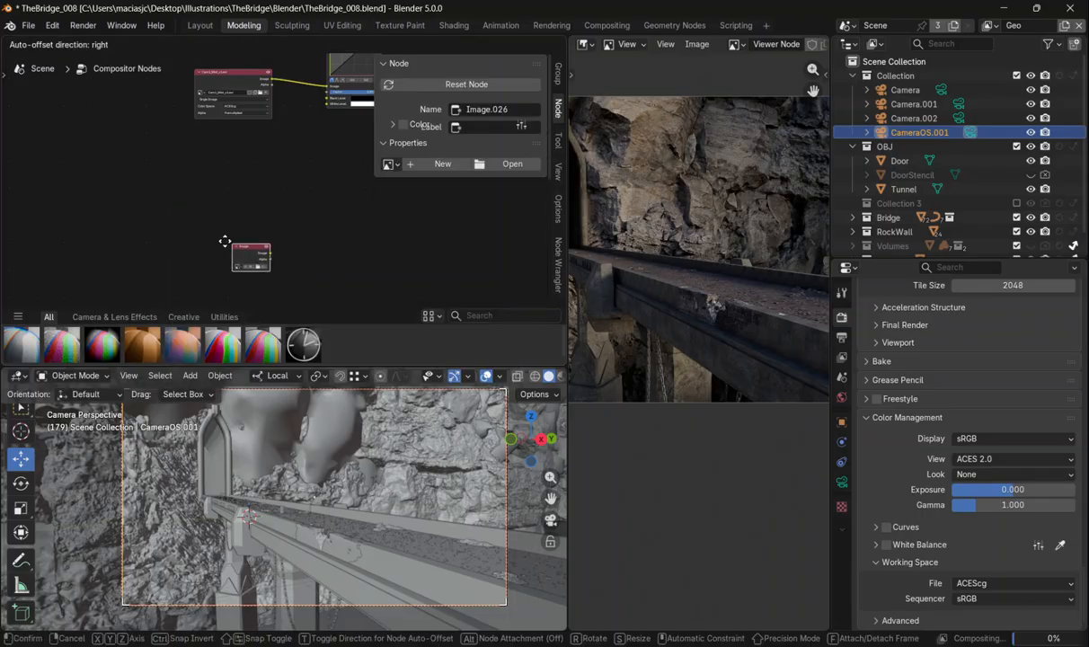
{"action": "left_click", "coordinate": [224, 241]}
{"action": "scroll", "coordinate": [299, 196], "scroll_direction": "up", "scroll_amount": 3}
{"action": "left_click", "coordinate": [251, 223]}
{"action": "left_click", "coordinate": [269, 109]}
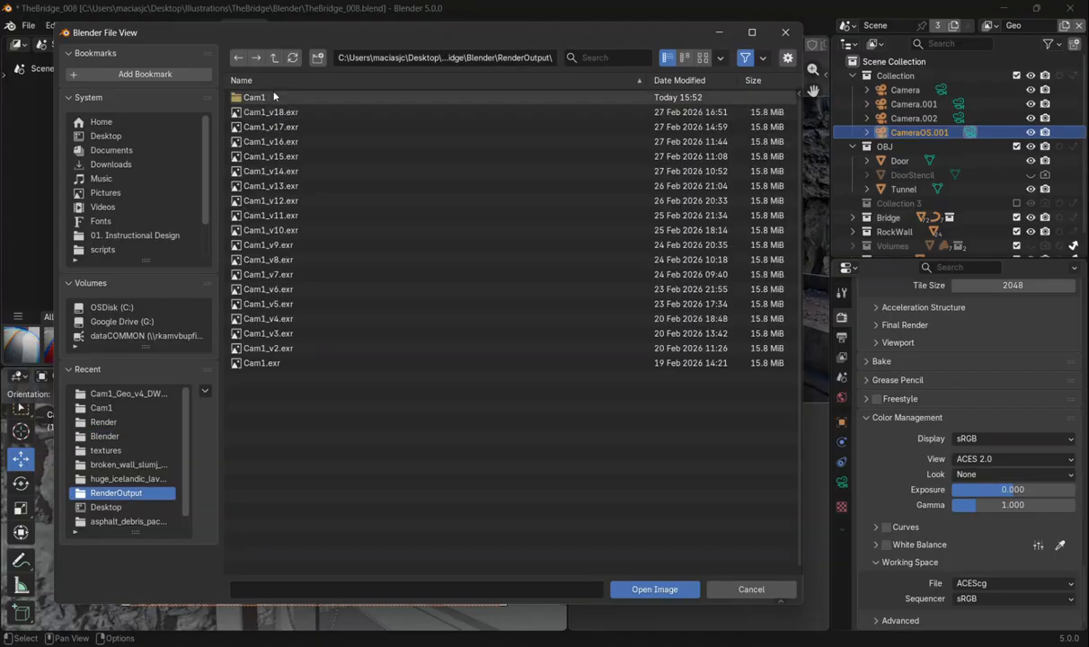
{"action": "left_click", "coordinate": [270, 97]}
{"action": "left_click", "coordinate": [270, 111]}
{"action": "double_click", "coordinate": [289, 98]}
Connect the testFromAep_00000.exr node to the Viewer and widen the image viewer area to show the frame.
{"action": "left_click", "coordinate": [266, 203], "text": "ctrl+shift"}
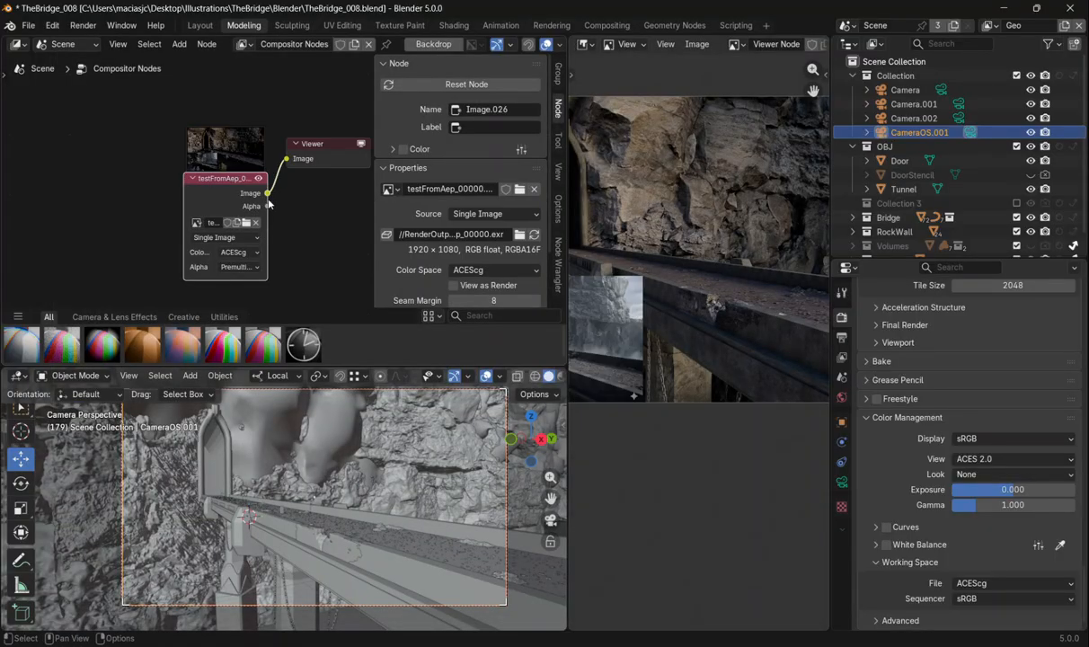
{"action": "left_click_drag", "start_coordinate": [722, 317], "coordinate": [752, 345]}
{"action": "scroll", "coordinate": [702, 344], "scroll_direction": "down", "scroll_amount": 2}
{"action": "left_click_drag", "start_coordinate": [567, 343], "coordinate": [422, 344]}
{"action": "scroll", "coordinate": [526, 343], "scroll_direction": "up", "scroll_amount": 3}
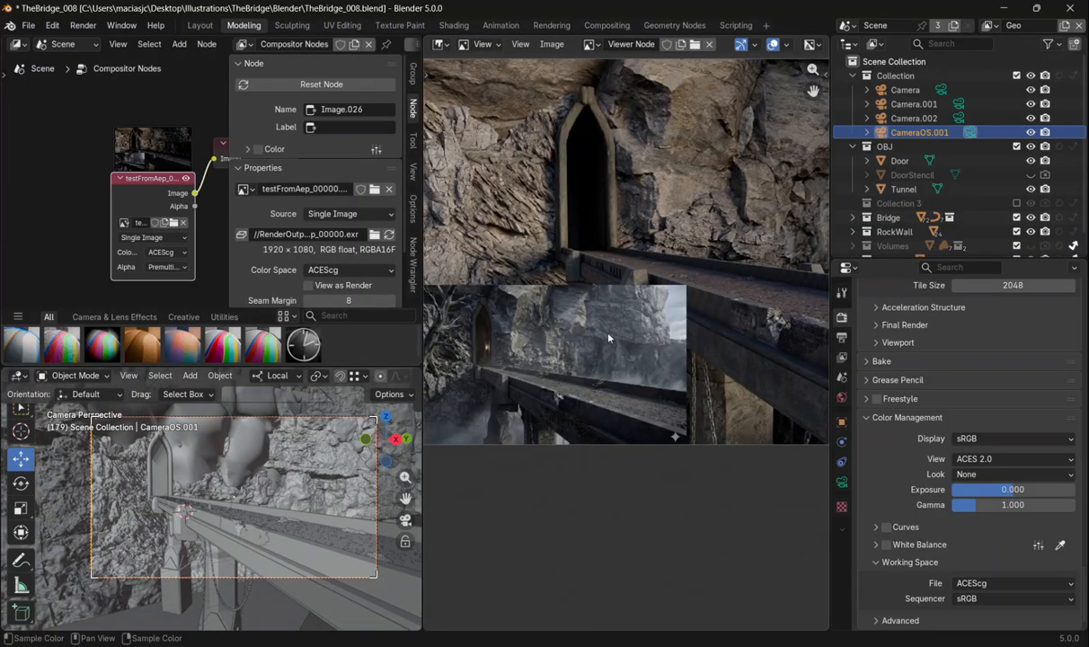
Find the Cam1_Geo_v4.exr node and alternate the Viewer between it and the testFromAep_00000.exr node to compare their colors.
{"action": "scroll", "coordinate": [629, 344], "scroll_direction": "down", "scroll_amount": 1}
{"action": "left_click_drag", "start_coordinate": [191, 161], "coordinate": [401, 190]}
{"action": "scroll", "coordinate": [142, 187], "scroll_direction": "down", "scroll_amount": 3}
{"action": "left_click_drag", "start_coordinate": [140, 191], "coordinate": [57, 167]}
{"action": "scroll", "coordinate": [151, 167], "scroll_direction": "down", "scroll_amount": 6}
{"action": "left_click_drag", "start_coordinate": [107, 207], "coordinate": [137, 177]}
{"action": "scroll", "coordinate": [101, 190], "scroll_direction": "down", "scroll_amount": 5}
{"action": "left_click_drag", "start_coordinate": [99, 226], "coordinate": [135, 165]}
{"action": "left_click_drag", "start_coordinate": [112, 264], "coordinate": [216, 297]}
{"action": "left_click_drag", "start_coordinate": [155, 275], "coordinate": [111, 202]}
{"action": "scroll", "coordinate": [126, 128], "scroll_direction": "up", "scroll_amount": 6}
{"action": "scroll", "coordinate": [124, 115], "scroll_direction": "up", "scroll_amount": 4}
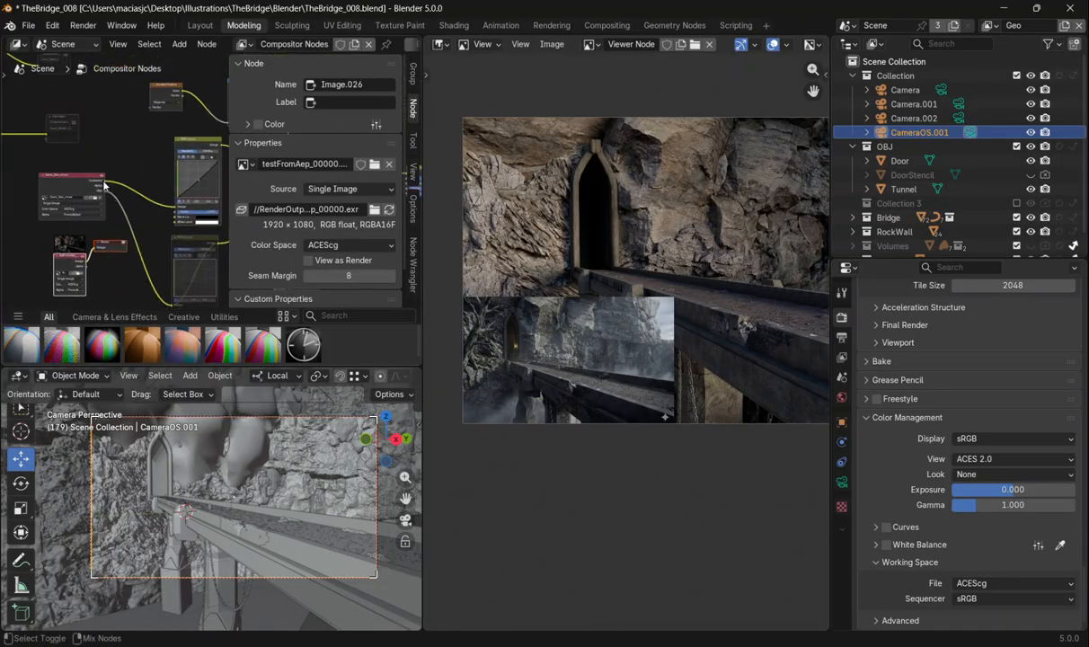
{"action": "left_click", "coordinate": [103, 186], "text": "ctrl+shift"}
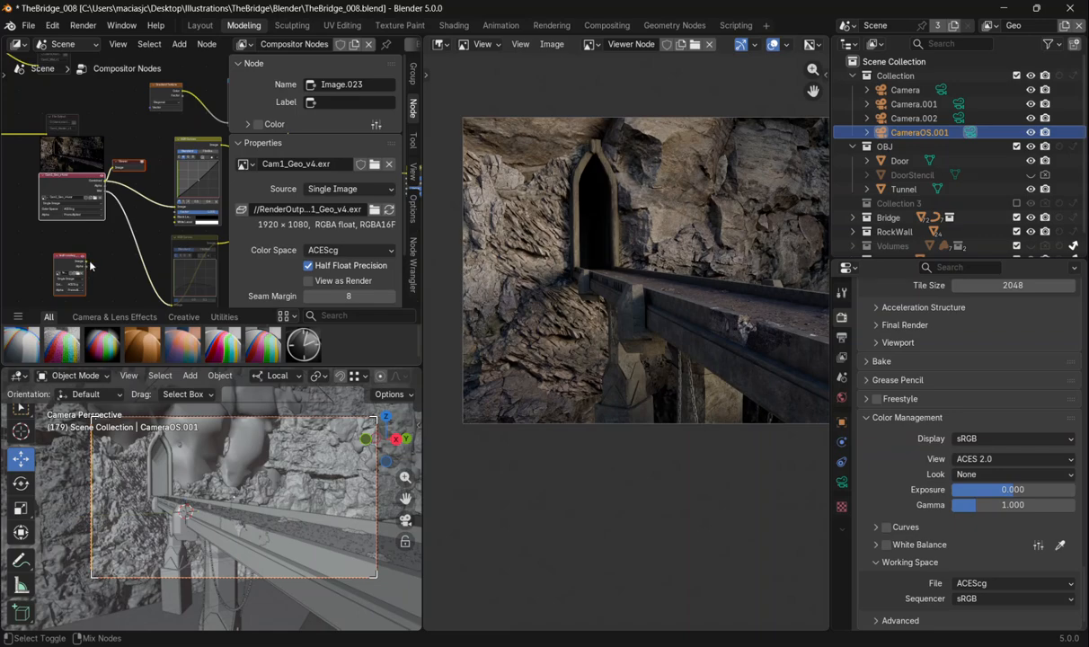
{"action": "left_click", "coordinate": [90, 265], "text": "ctrl+shift"}
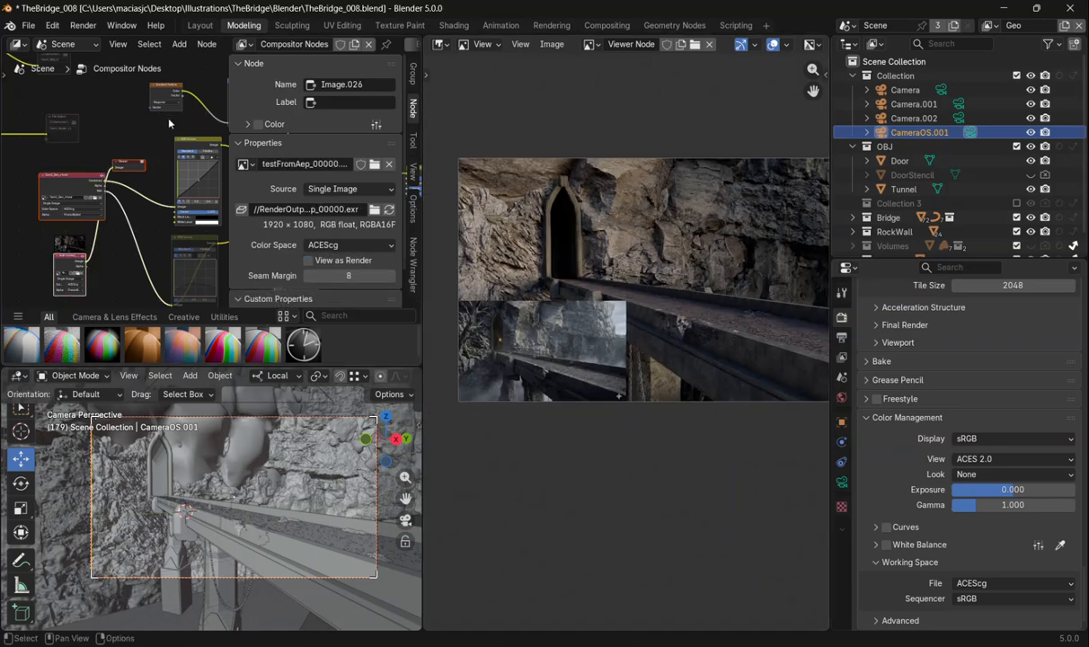
{"action": "left_click", "coordinate": [104, 184], "text": "ctrl+shift"}
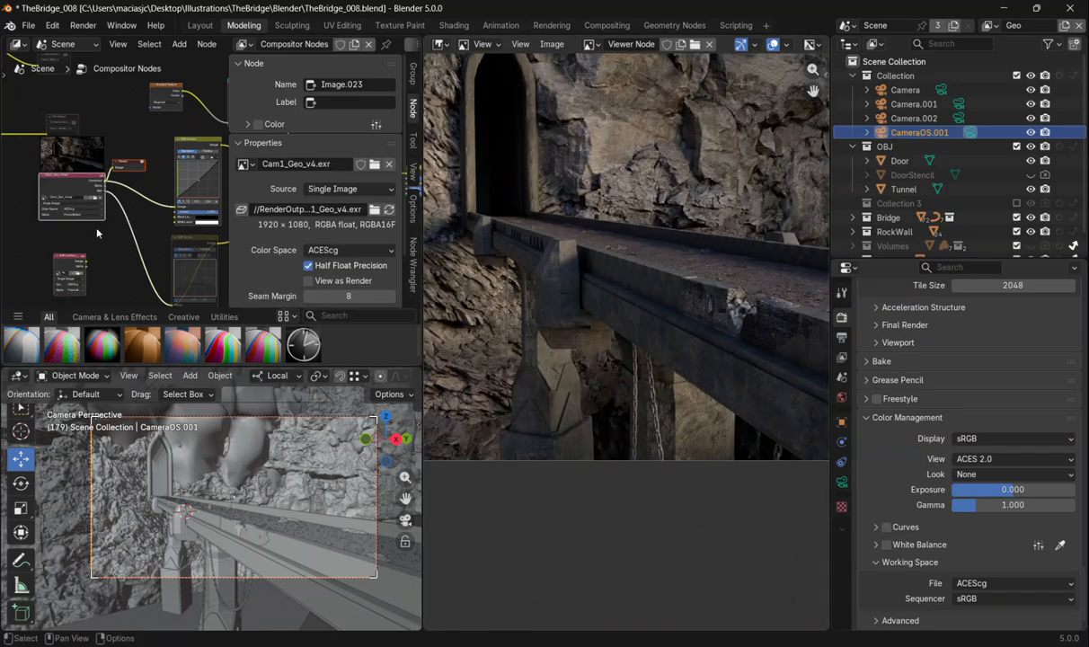
{"action": "left_click", "coordinate": [90, 265], "text": "ctrl+shift"}
Examine the converted PNG inset and the surrounding render of testFromAep_00000.exr up close in the image viewer.
{"action": "scroll", "coordinate": [656, 235], "scroll_direction": "down", "scroll_amount": 4}
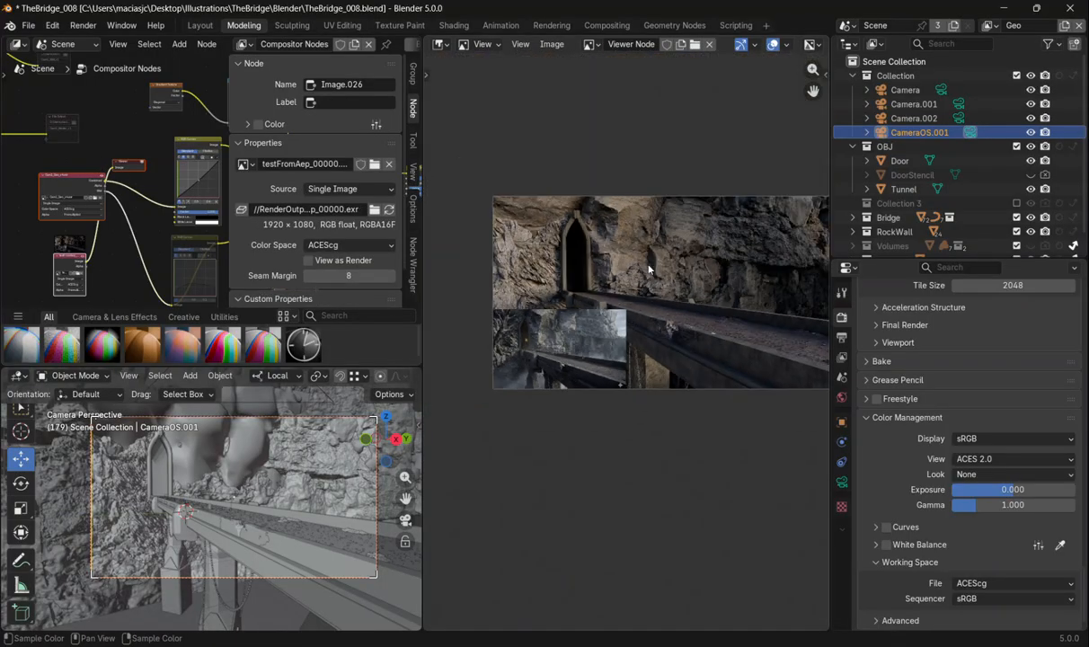
{"action": "scroll", "coordinate": [656, 235], "scroll_direction": "up", "scroll_amount": 3}
{"action": "left_click_drag", "start_coordinate": [479, 283], "coordinate": [683, 258]}
{"action": "scroll", "coordinate": [680, 260], "scroll_direction": "up", "scroll_amount": 4}
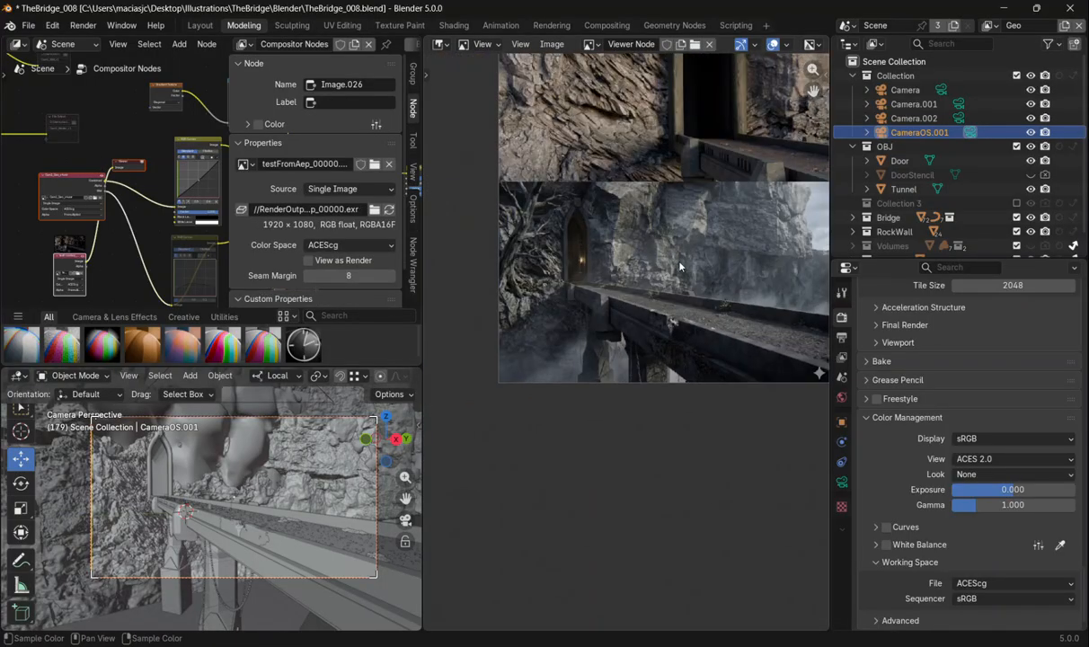
{"action": "scroll", "coordinate": [639, 332], "scroll_direction": "down", "scroll_amount": 4}
{"action": "left_click_drag", "start_coordinate": [669, 212], "coordinate": [586, 256]}
{"action": "scroll", "coordinate": [676, 212], "scroll_direction": "down", "scroll_amount": 3}
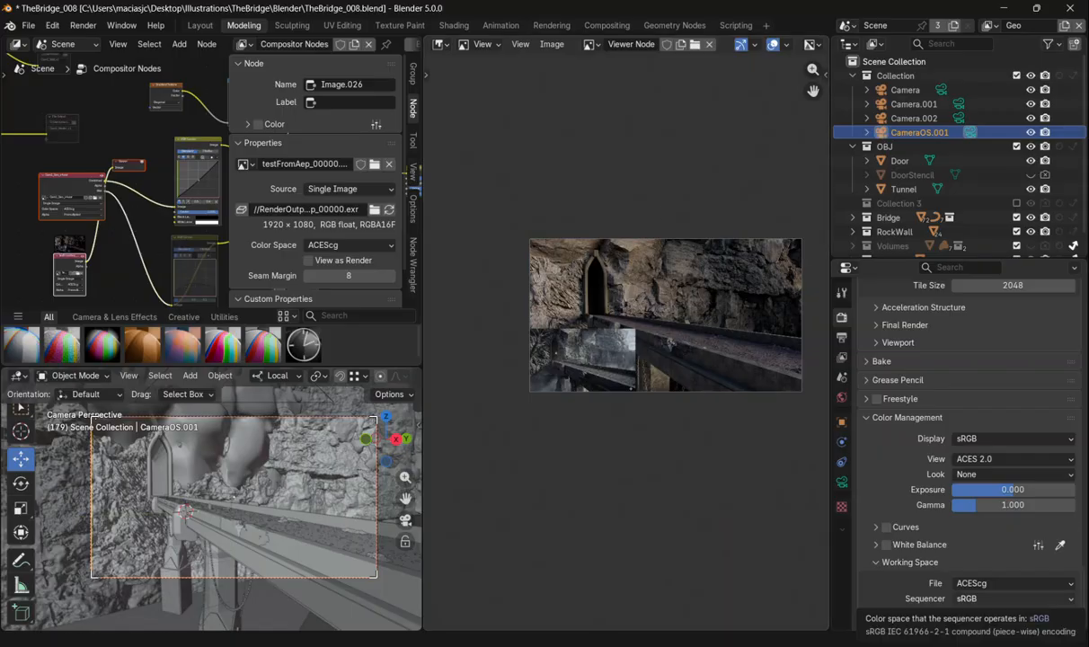
Switch back to After Effects, return to the Cam1_Geo_v4_DWAA32 timeline, and examine the composition's PNG inset.
{"action": "left_click", "coordinate": [694, 644]}
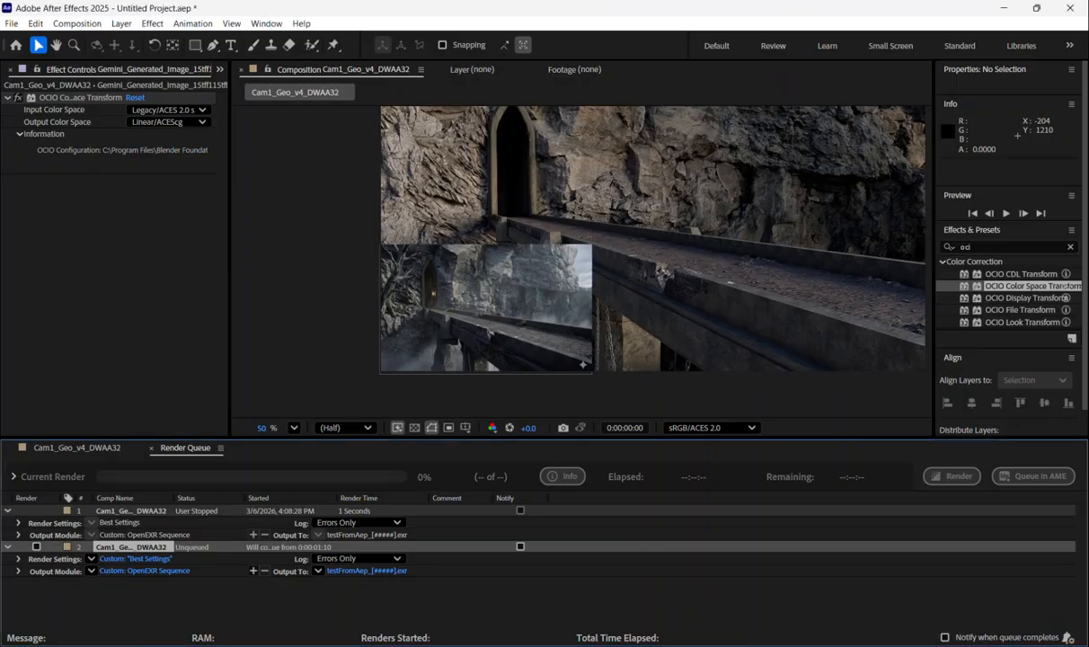
{"action": "left_click", "coordinate": [79, 448]}
{"action": "scroll", "coordinate": [653, 270], "scroll_direction": "down", "scroll_amount": 3}
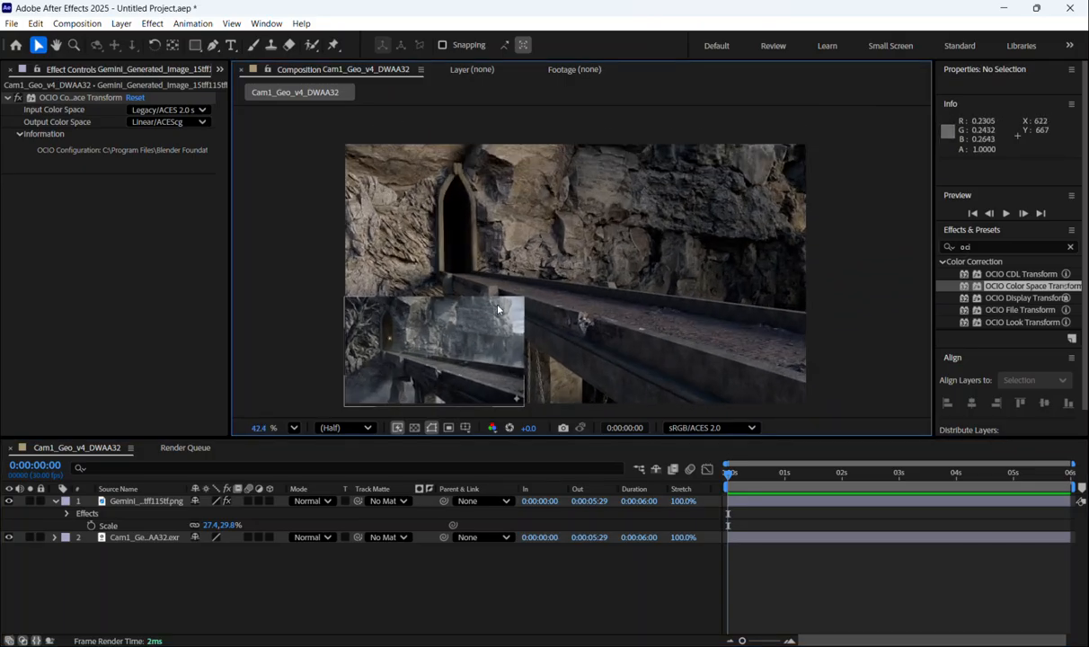
{"action": "left_click_drag", "start_coordinate": [498, 306], "coordinate": [485, 283]}
{"action": "scroll", "coordinate": [482, 282], "scroll_direction": "up", "scroll_amount": 3}
{"action": "scroll", "coordinate": [474, 291], "scroll_direction": "down", "scroll_amount": 3}
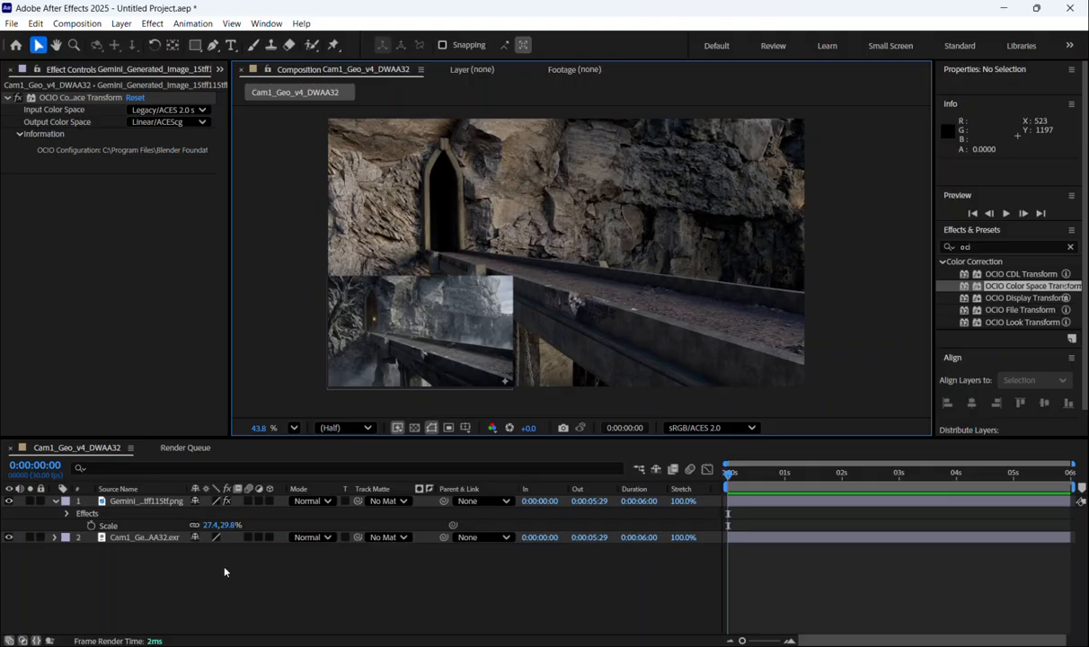
Delete the OCIO Color Space Transform effect from the Gemini PNG layer and select the Cam1_Geo_v4_DWAA32.exr layer.
{"action": "left_click", "coordinate": [464, 308]}
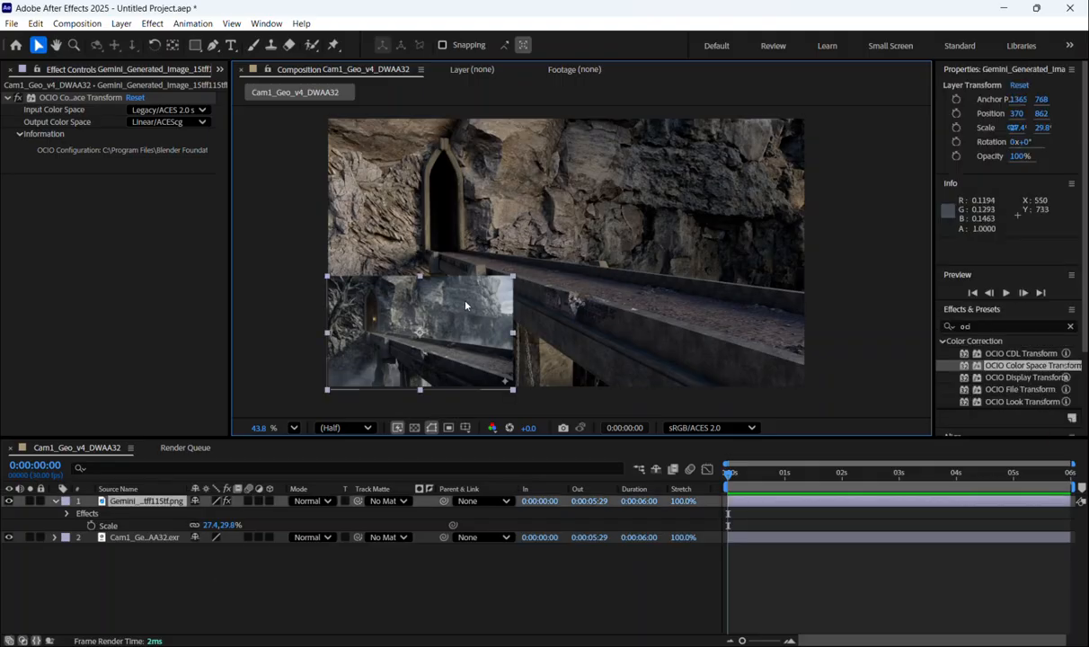
{"action": "left_click", "coordinate": [65, 99]}
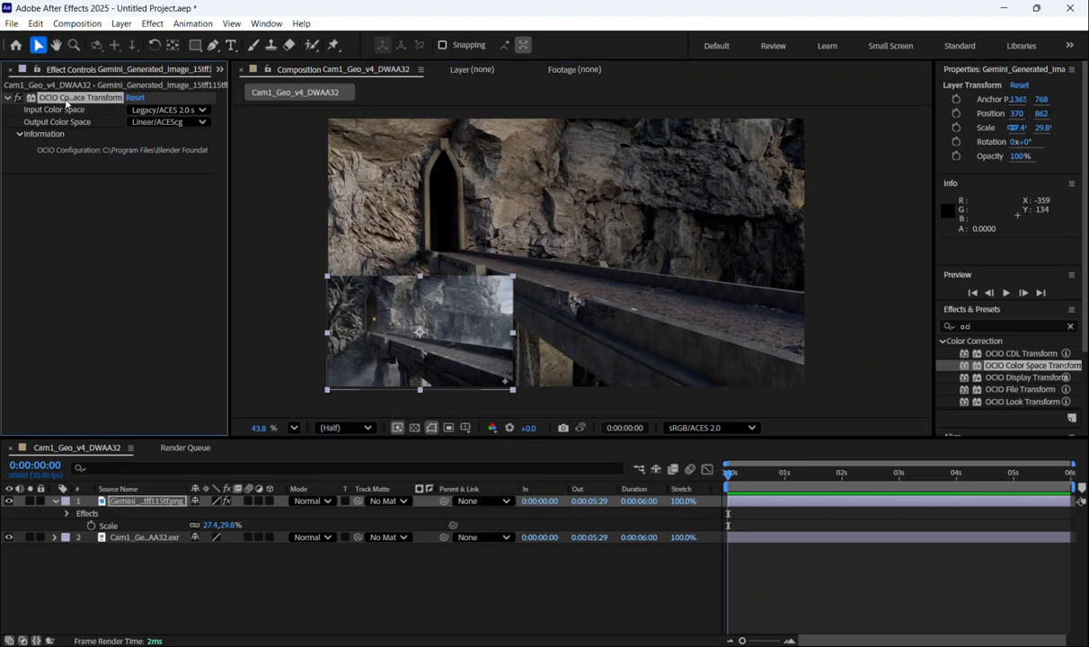
{"action": "key", "text": "Delete"}
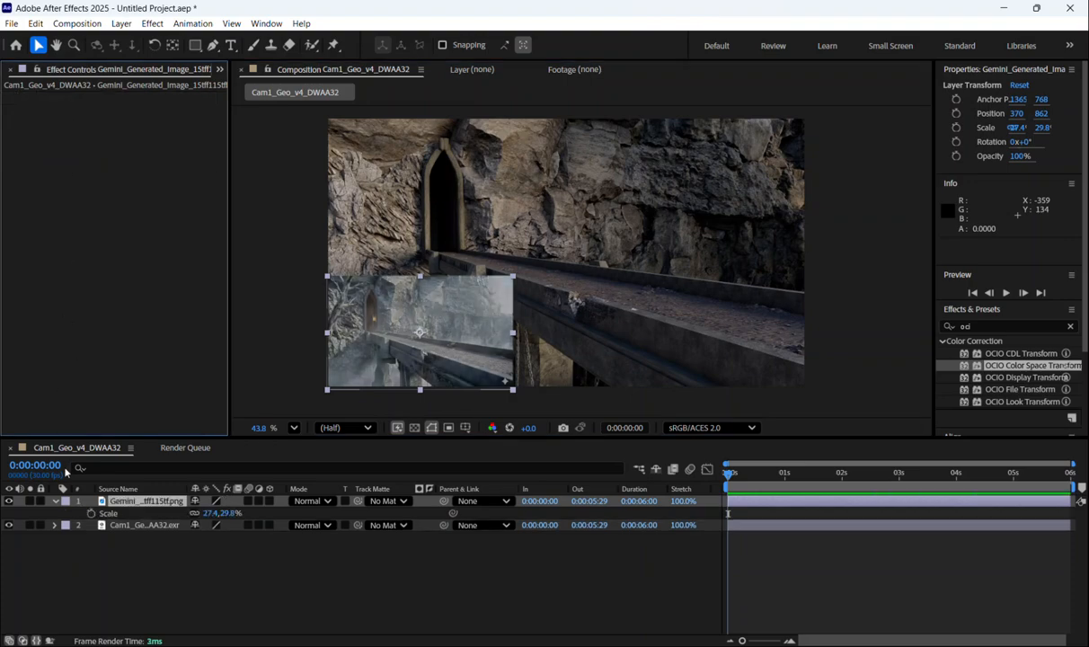
{"action": "left_click", "coordinate": [143, 525]}
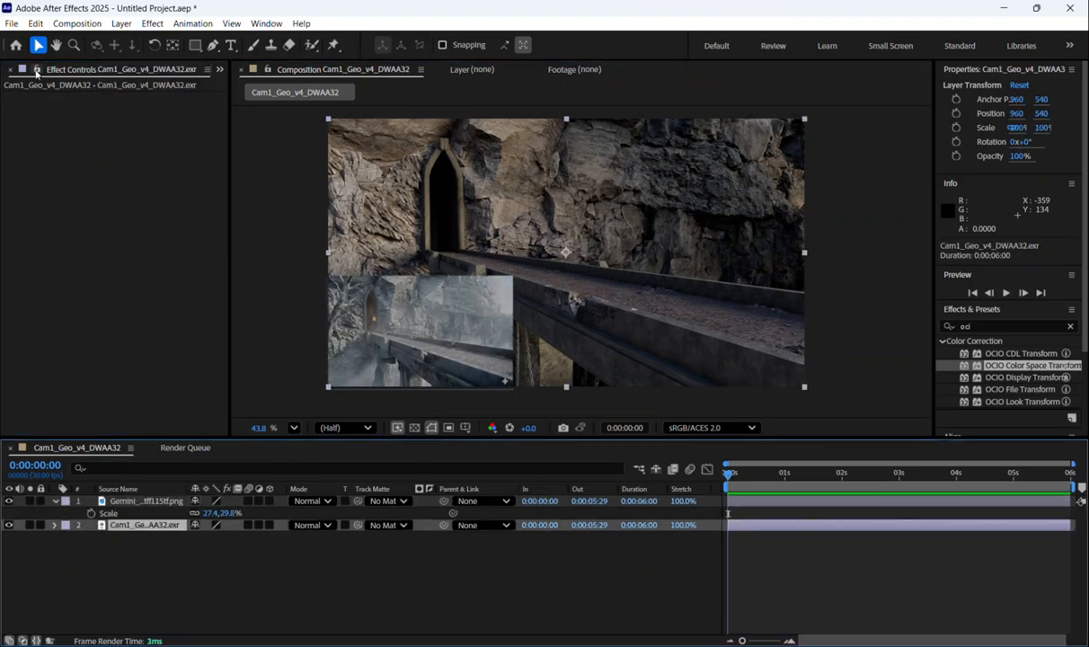
Set the project's Display Color Space to None in the color settings.
{"action": "left_click", "coordinate": [11, 24]}
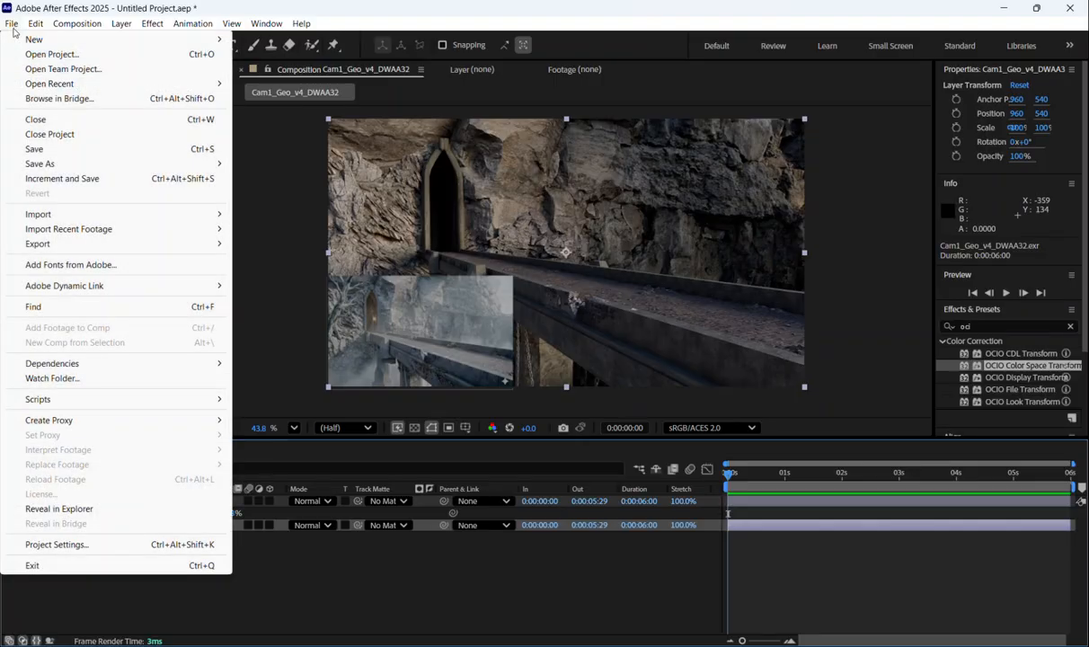
{"action": "left_click", "coordinate": [56, 545]}
{"action": "left_click", "coordinate": [514, 85]}
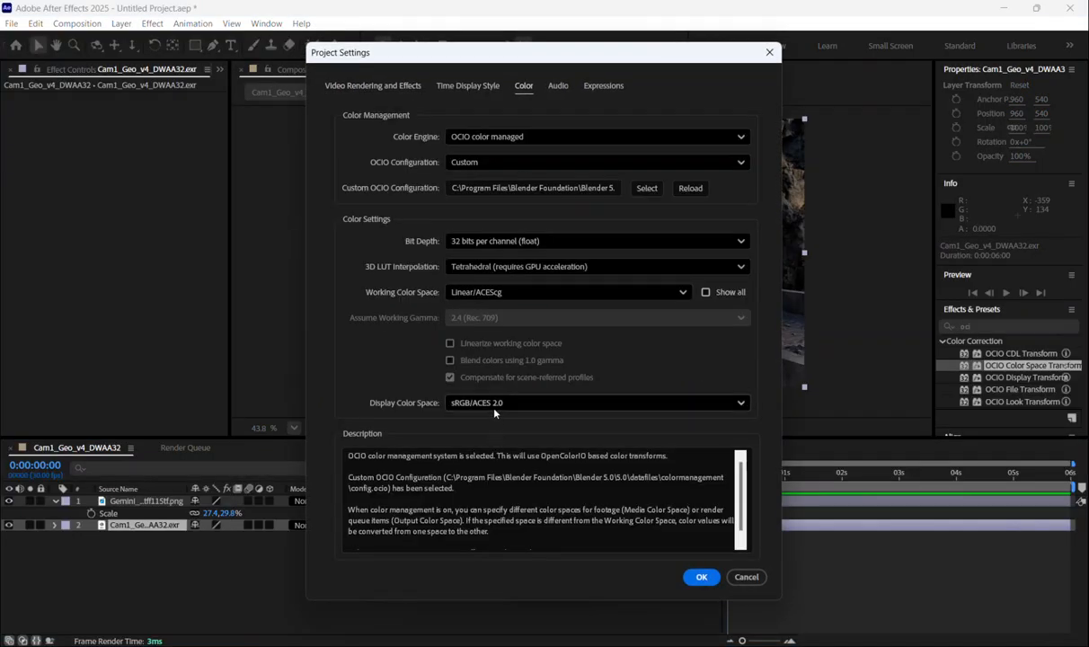
{"action": "left_click", "coordinate": [481, 403]}
{"action": "scroll", "coordinate": [532, 45], "scroll_direction": "up", "scroll_amount": 1}
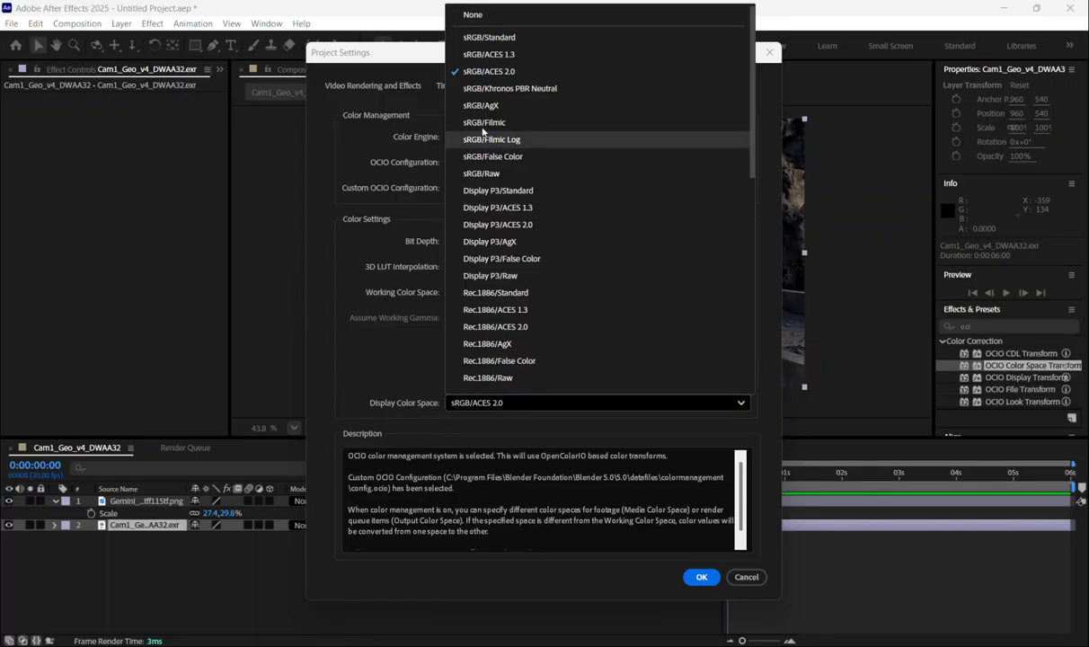
{"action": "left_click", "coordinate": [485, 15]}
{"action": "left_click", "coordinate": [701, 577]}
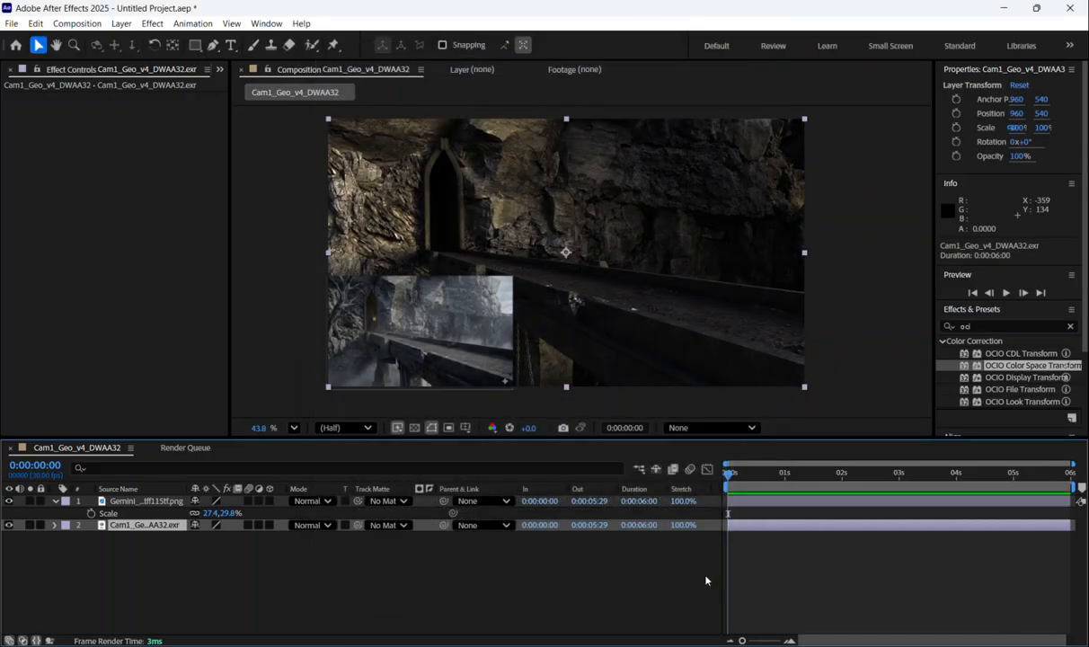
Examine the composition's PNG inset and the surrounding EXR render up close with no display transform.
{"action": "scroll", "coordinate": [533, 262], "scroll_direction": "down", "scroll_amount": 1}
{"action": "scroll", "coordinate": [477, 311], "scroll_direction": "up", "scroll_amount": 1}
{"action": "scroll", "coordinate": [476, 311], "scroll_direction": "down", "scroll_amount": 1}
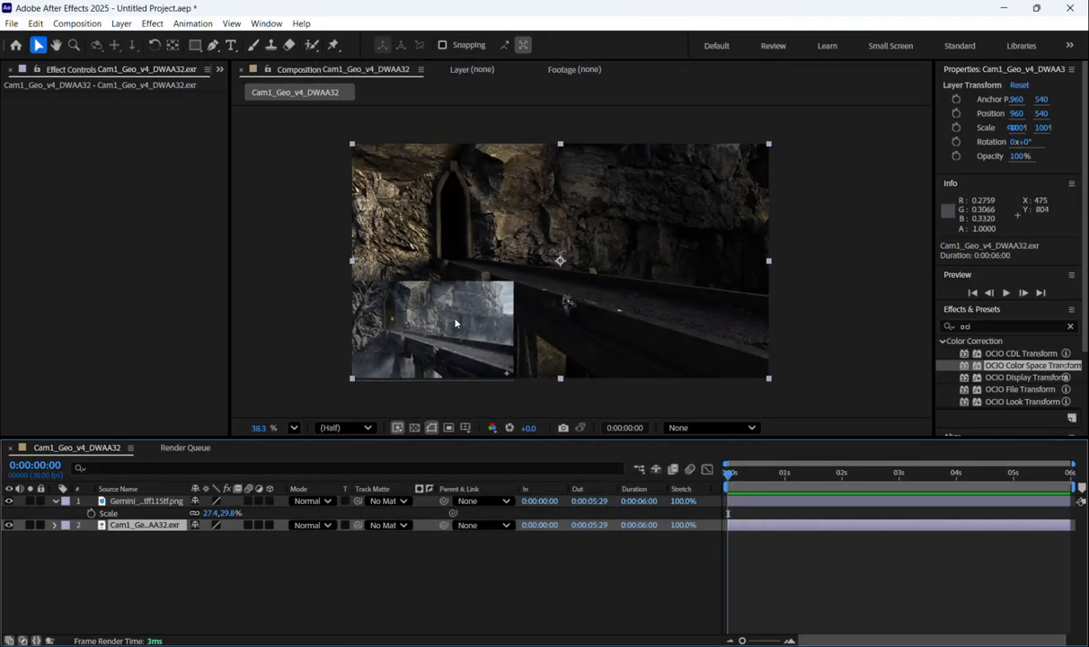
{"action": "scroll", "coordinate": [435, 337], "scroll_direction": "up", "scroll_amount": 1}
{"action": "left_click_drag", "start_coordinate": [436, 341], "coordinate": [396, 341]}
{"action": "scroll", "coordinate": [420, 327], "scroll_direction": "down", "scroll_amount": 1}
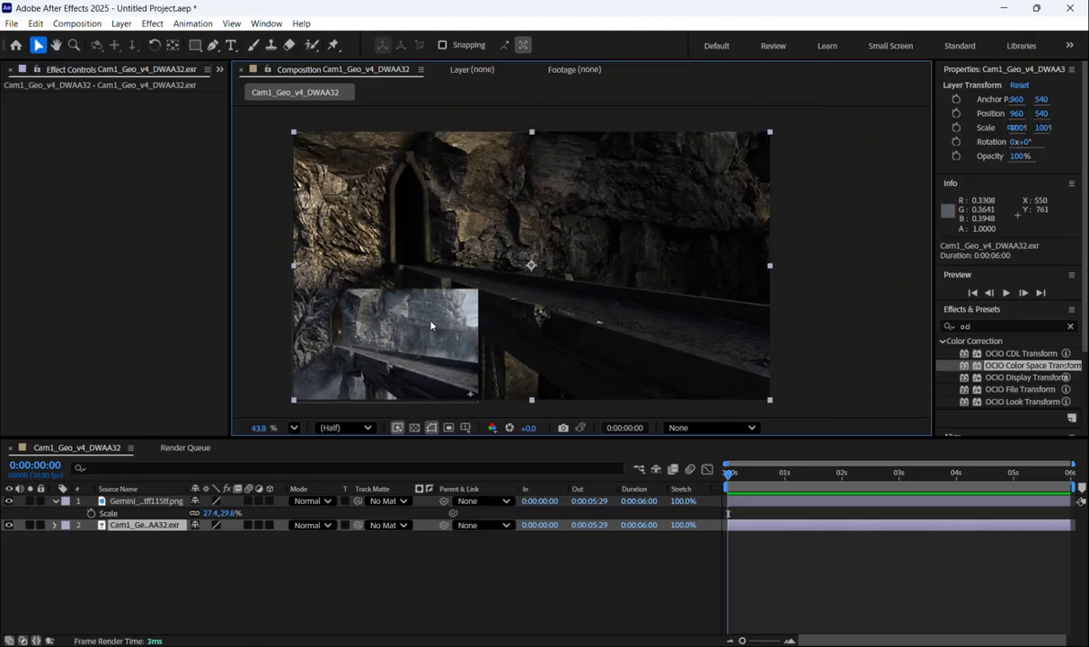
{"action": "scroll", "coordinate": [411, 348], "scroll_direction": "up", "scroll_amount": 5}
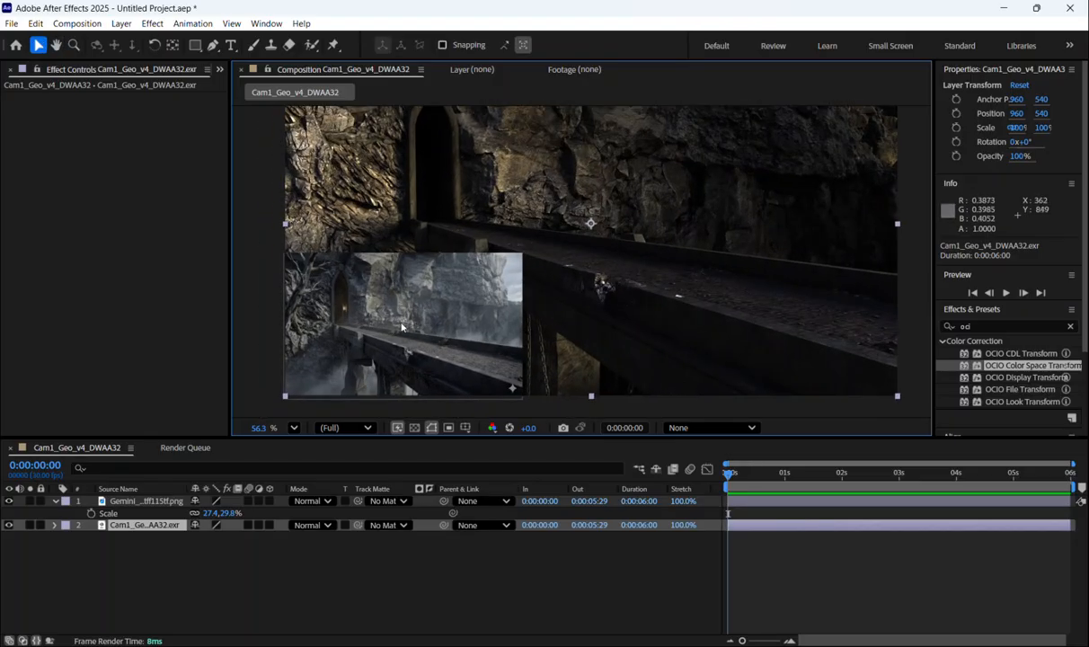
Move the Gemini PNG inset slightly up and inward to position about 410.8, 831.
{"action": "left_click", "coordinate": [125, 506]}
{"action": "left_click_drag", "start_coordinate": [421, 288], "coordinate": [454, 247]}
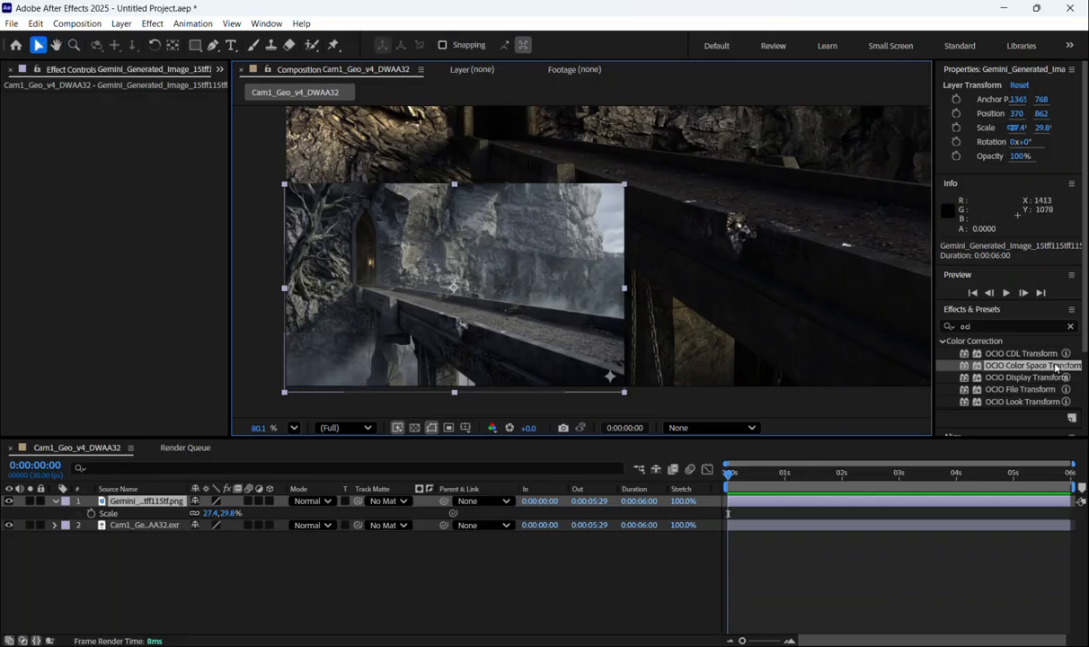
{"action": "scroll", "coordinate": [471, 281], "scroll_direction": "down", "scroll_amount": 2}
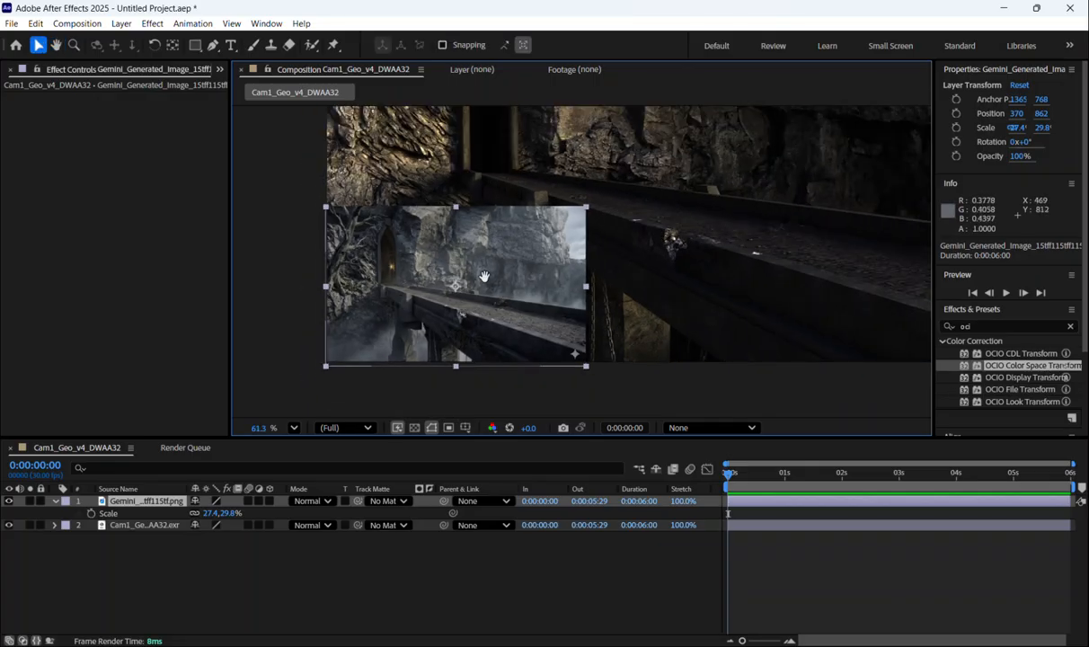
{"action": "left_click_drag", "start_coordinate": [484, 275], "coordinate": [471, 293]}
{"action": "left_click_drag", "start_coordinate": [404, 303], "coordinate": [418, 292]}
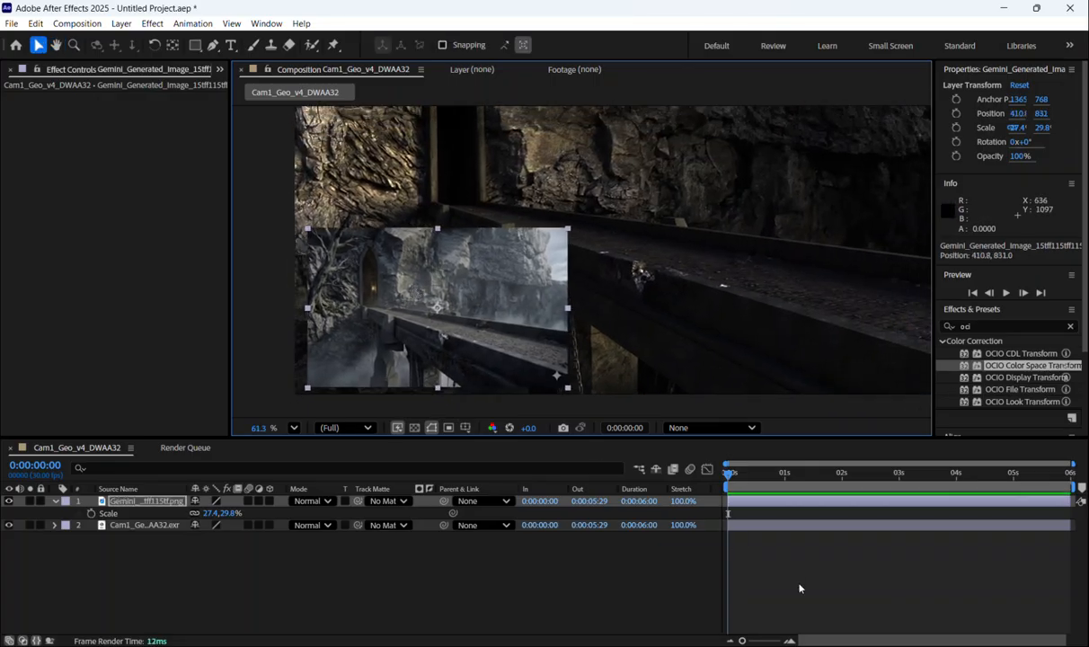
Apply the OCIO Display Transform effect to the Cam1_Geo_v4_DWAA32.exr layer.
{"action": "key", "text": "alt+Tab"}
{"action": "left_click_drag", "start_coordinate": [531, 352], "coordinate": [700, 248]}
{"action": "left_click", "coordinate": [196, 263]}
{"action": "scroll", "coordinate": [402, 252], "scroll_direction": "down", "scroll_amount": 2}
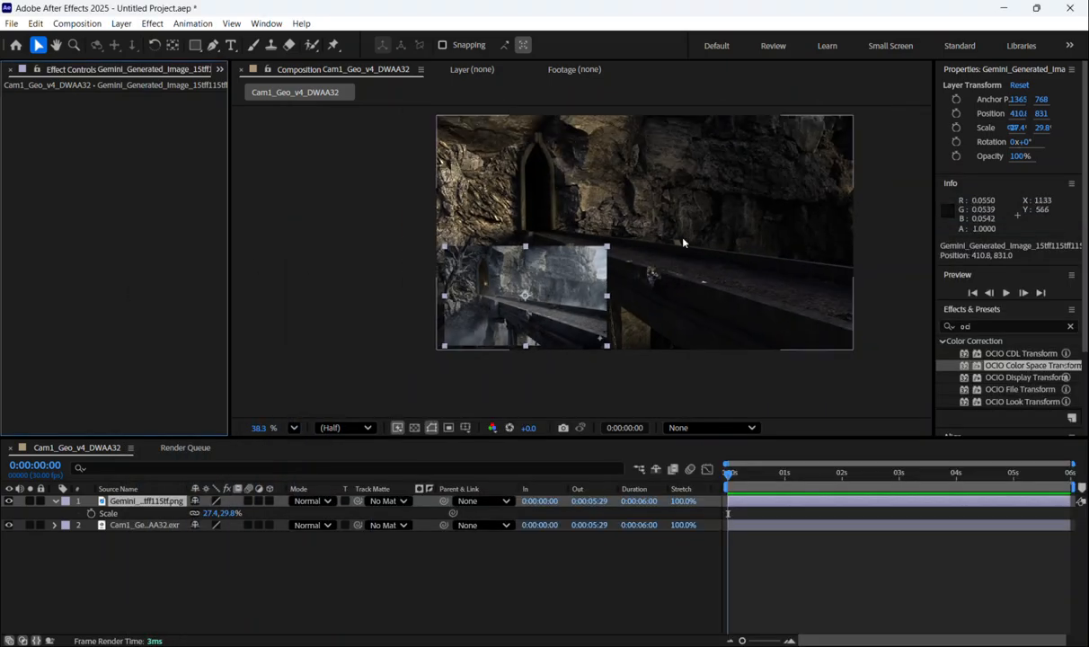
{"action": "left_click", "coordinate": [1029, 378]}
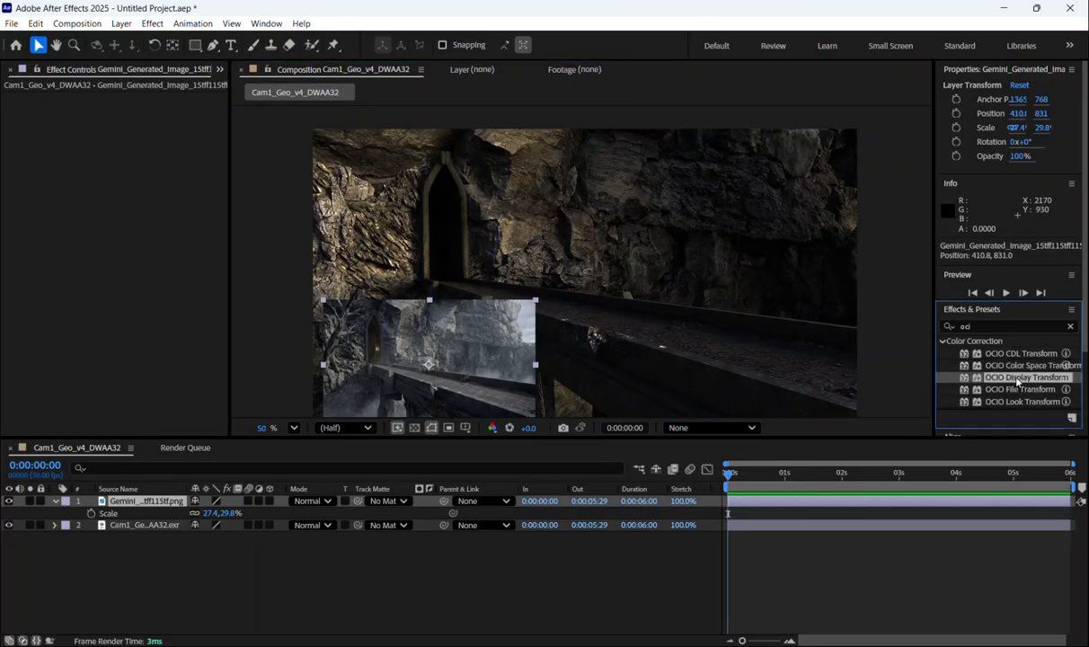
{"action": "left_click_drag", "start_coordinate": [1023, 383], "coordinate": [139, 525]}
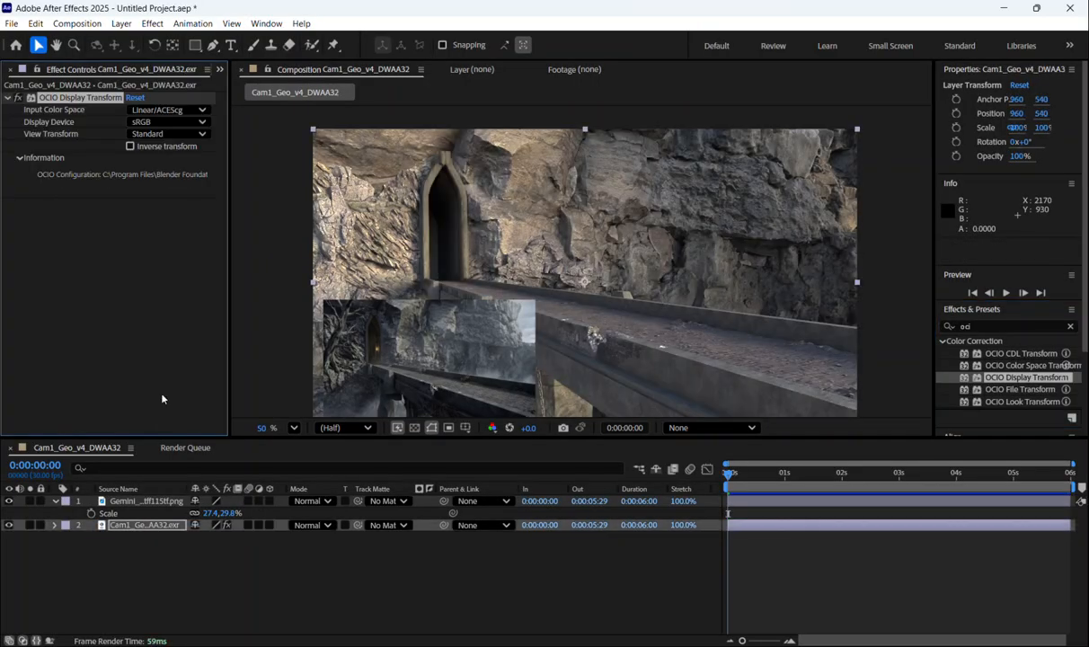
Keep the effect's Input Color Space at Linear/ACEScg and set its View Transform to ACES 2.0.
{"action": "left_click", "coordinate": [171, 112]}
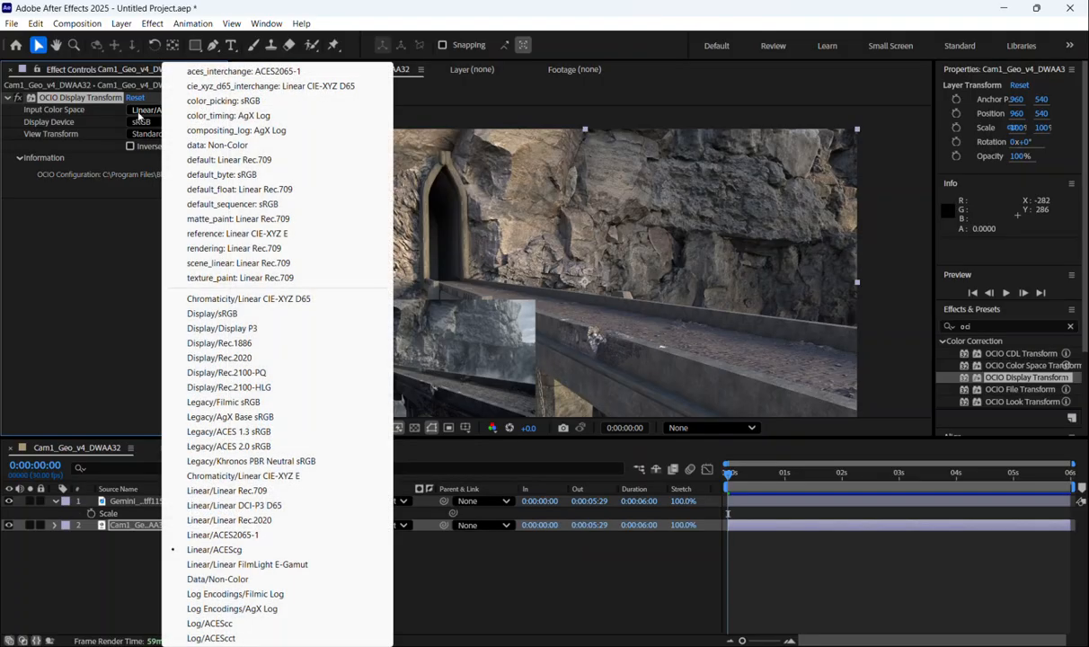
{"action": "left_click", "coordinate": [51, 240]}
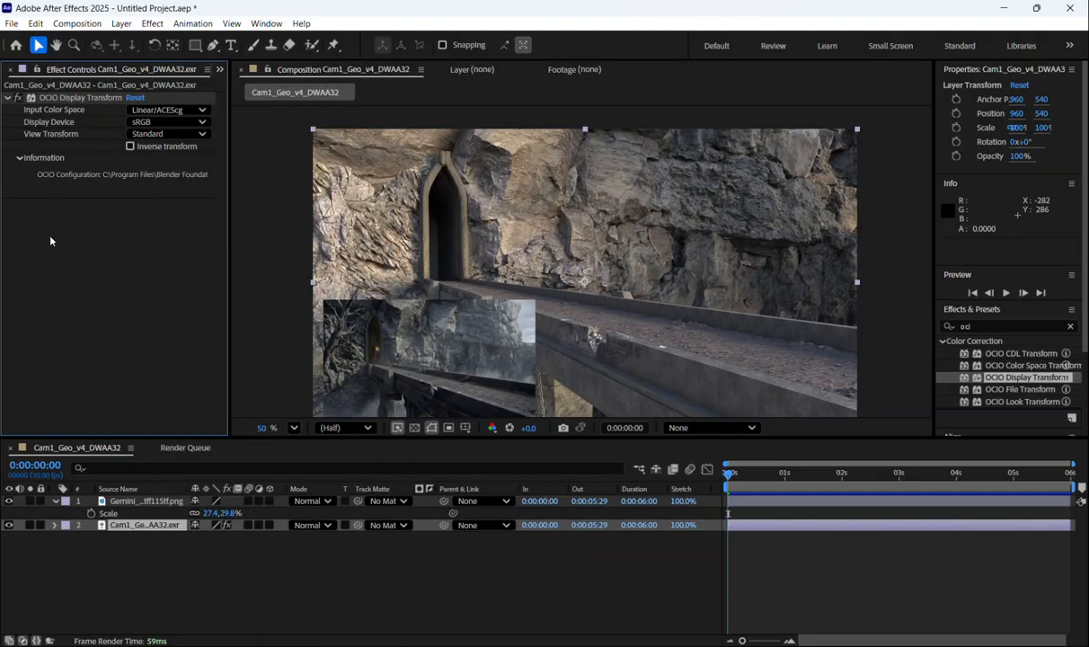
{"action": "left_click", "coordinate": [148, 134]}
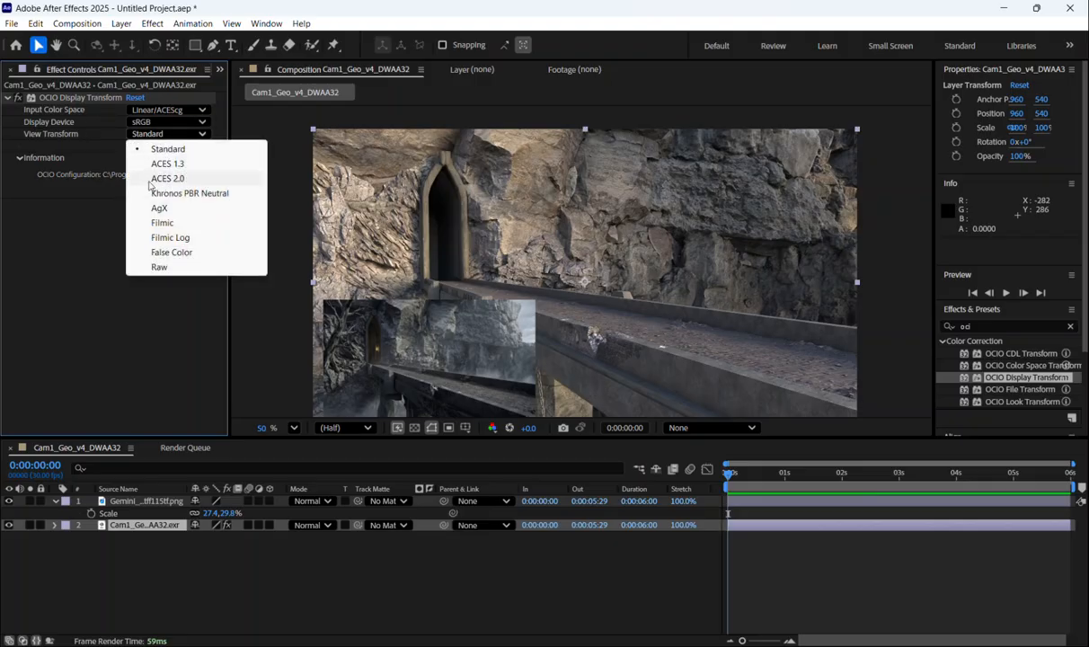
{"action": "left_click", "coordinate": [166, 178]}
{"action": "scroll", "coordinate": [522, 292], "scroll_direction": "down", "scroll_amount": 1}
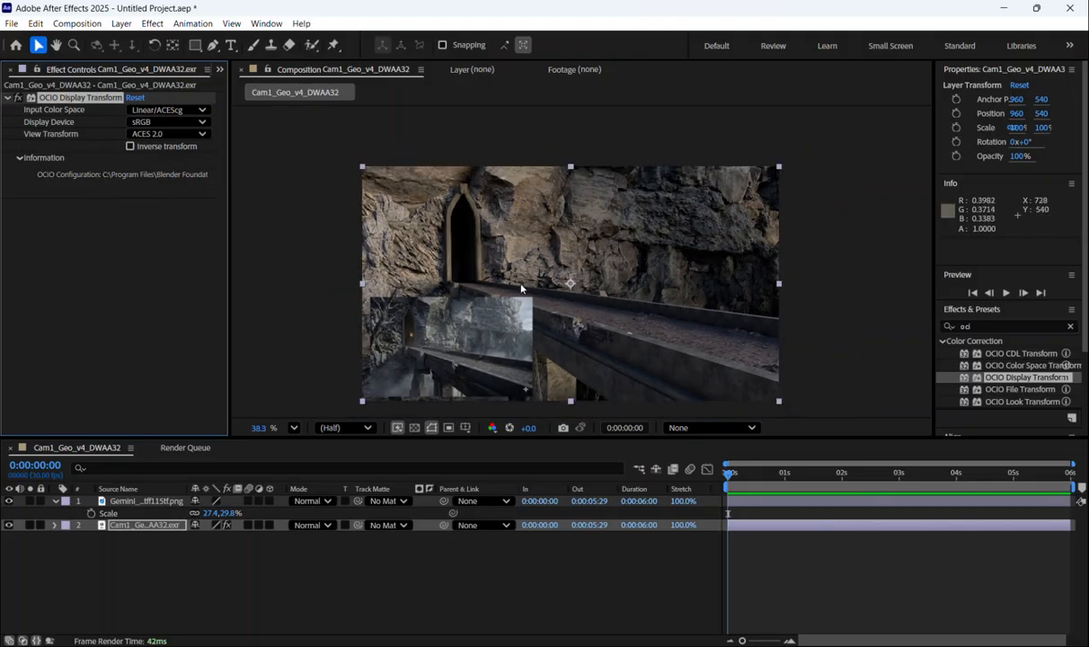
{"action": "scroll", "coordinate": [521, 292], "scroll_direction": "up", "scroll_amount": 1}
Switch to Blender, float its window over the After Effects composition to compare the renders, and return to After Effects.
{"action": "left_click", "coordinate": [665, 645]}
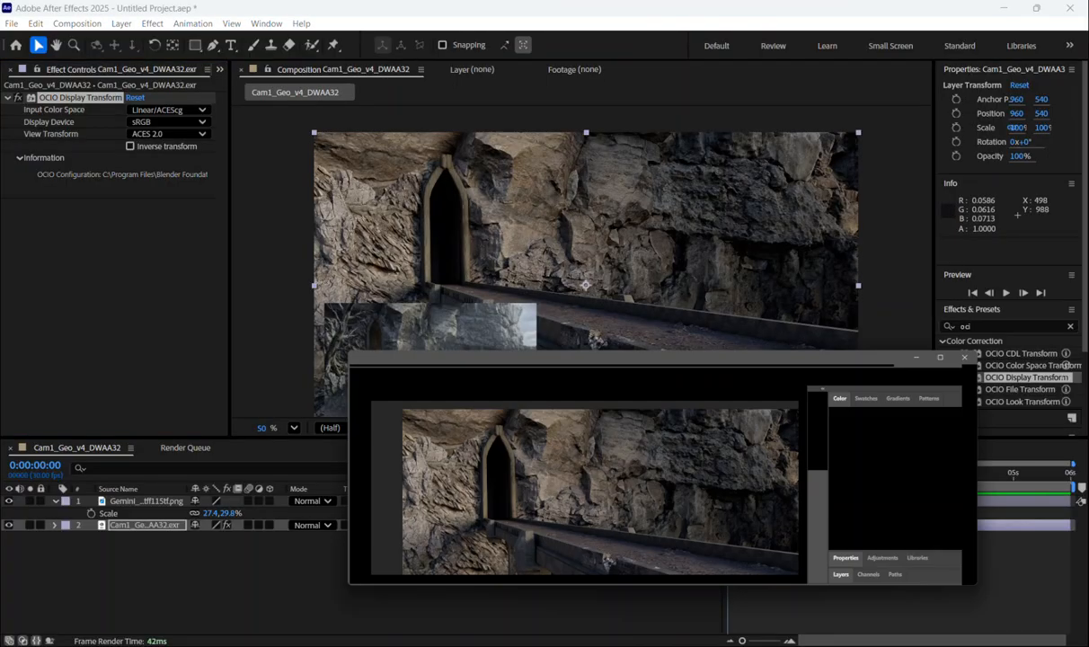
{"action": "left_click", "coordinate": [665, 645]}
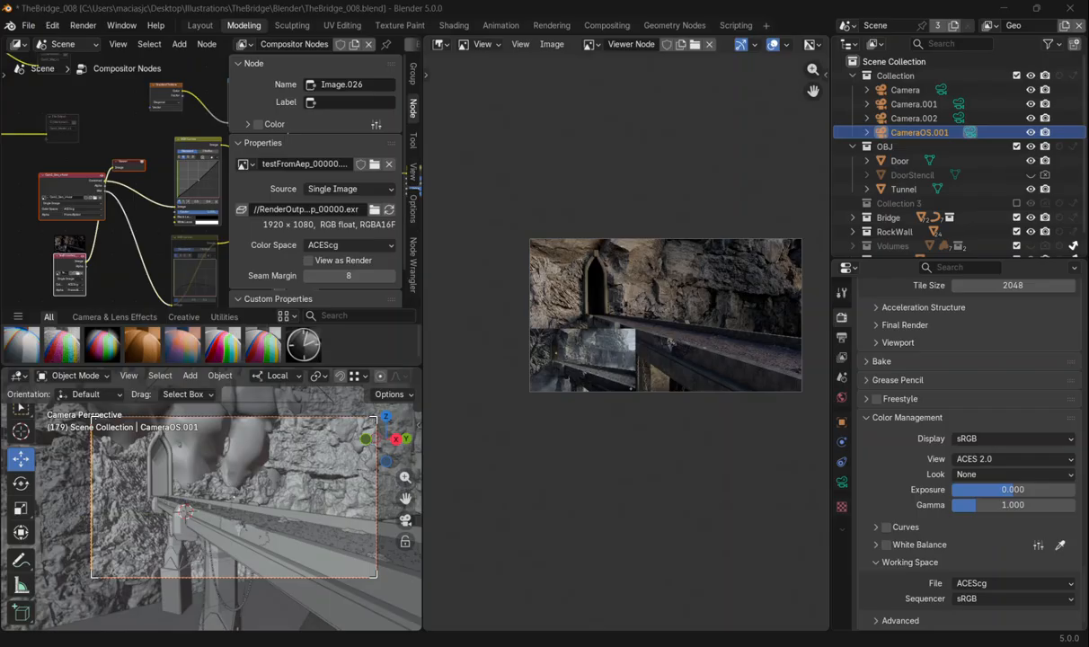
{"action": "left_click", "coordinate": [705, 645]}
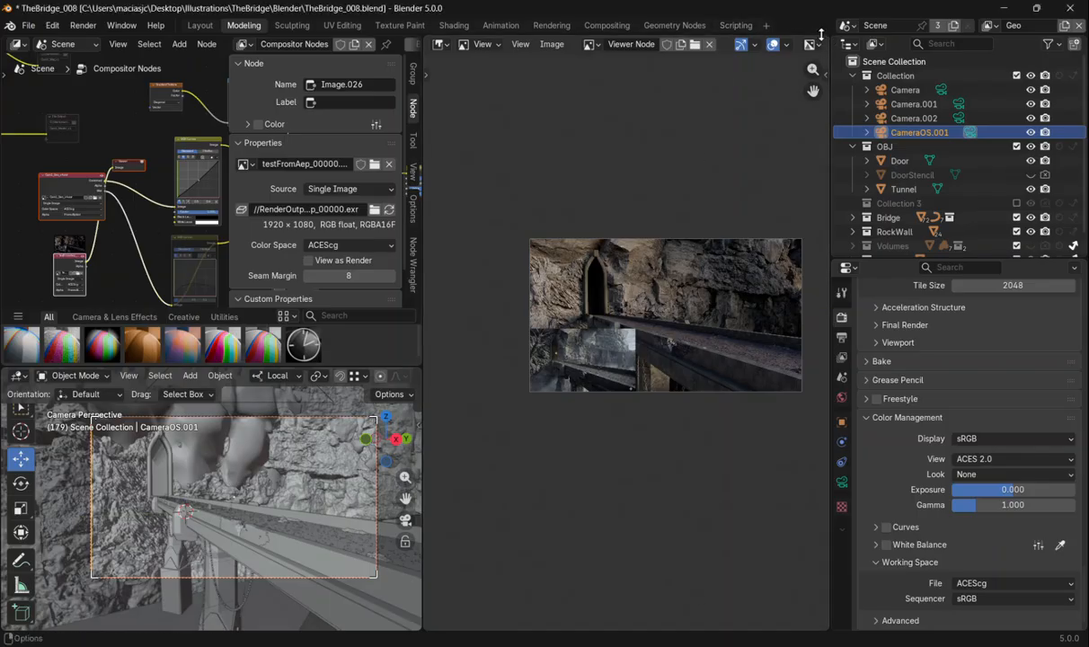
{"action": "left_click", "coordinate": [1036, 6]}
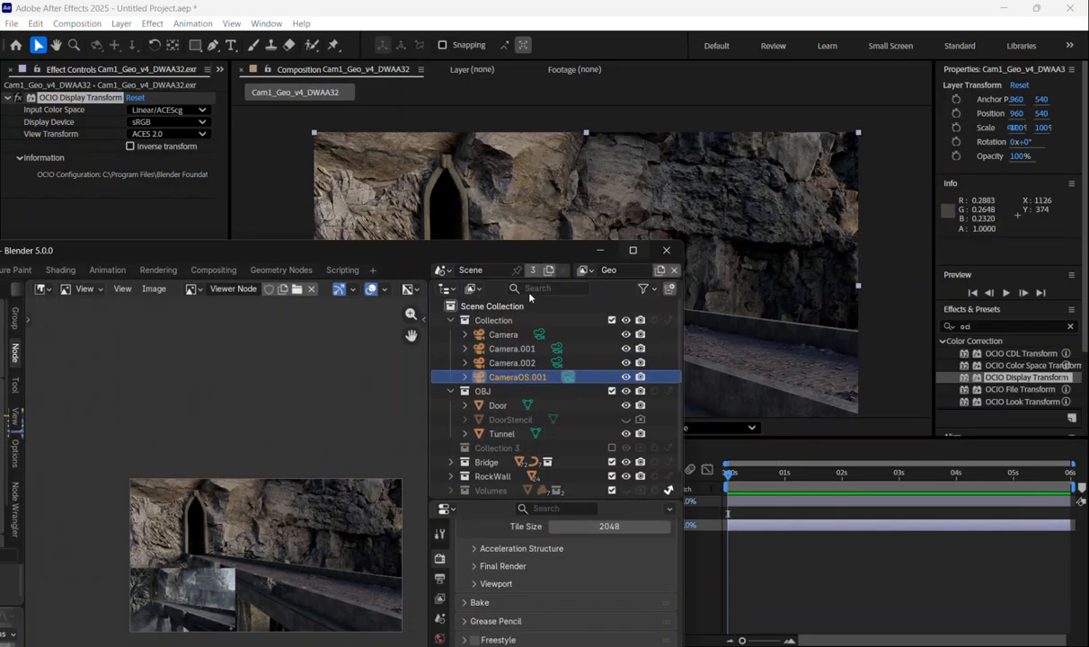
{"action": "left_click_drag", "start_coordinate": [480, 251], "coordinate": [654, 254]}
{"action": "scroll", "coordinate": [533, 407], "scroll_direction": "up", "scroll_amount": 3}
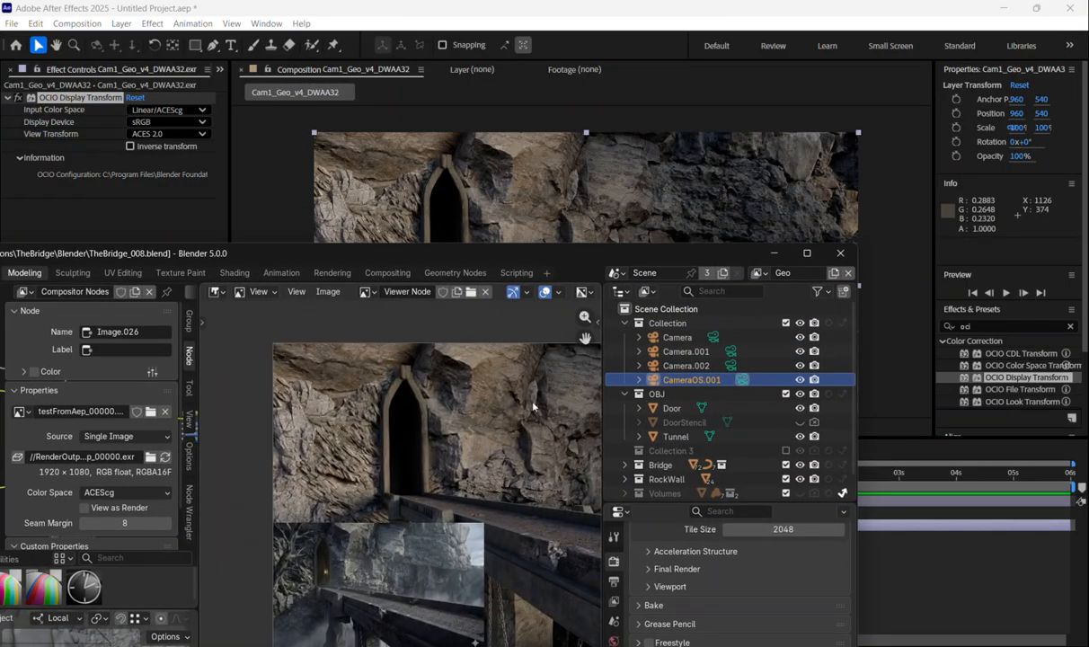
{"action": "left_click_drag", "start_coordinate": [549, 265], "coordinate": [607, 267]}
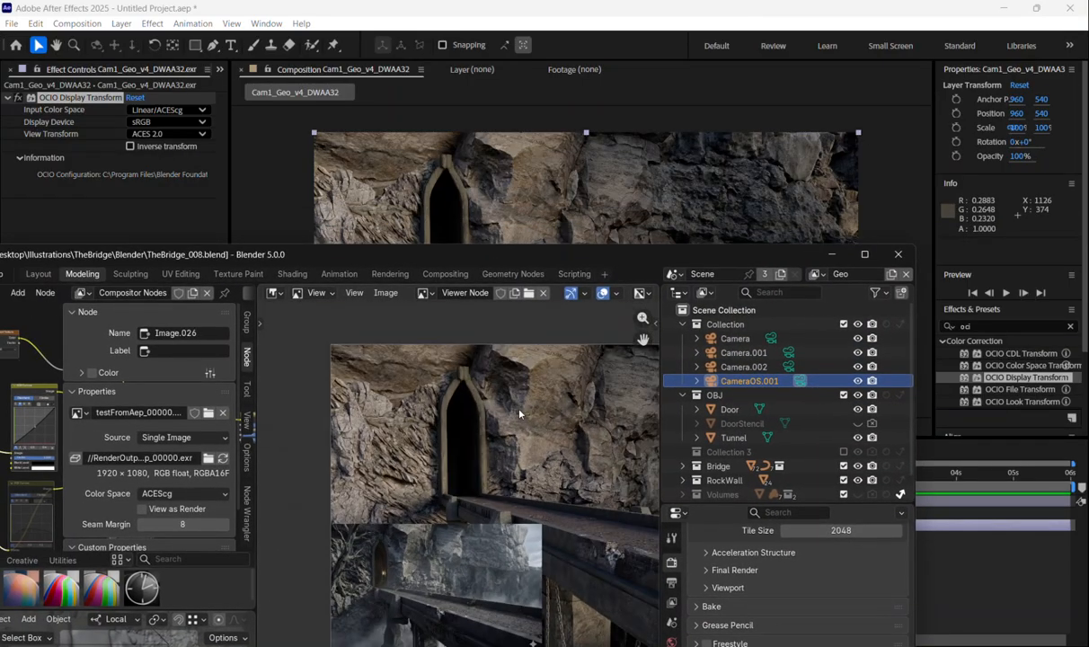
{"action": "left_click", "coordinate": [670, 212]}
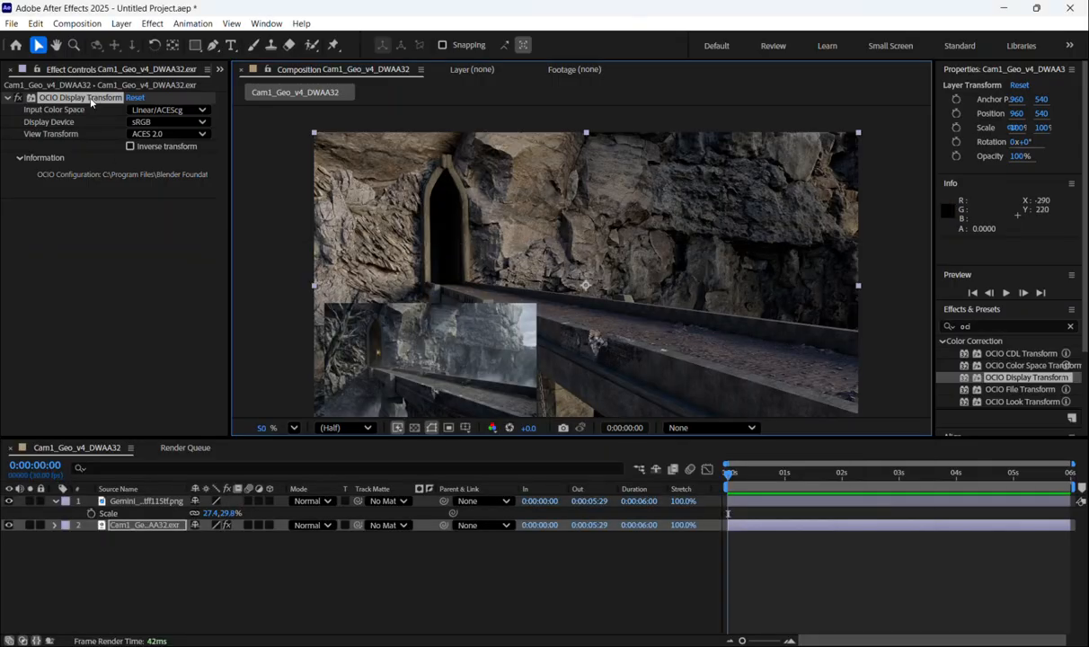
Import Cam1_Geo_v4.png into the project and place it as the top layer of the Cam1_Geo_v4_DWAA32 composition.
{"action": "left_click", "coordinate": [220, 71]}
{"action": "left_click", "coordinate": [245, 106]}
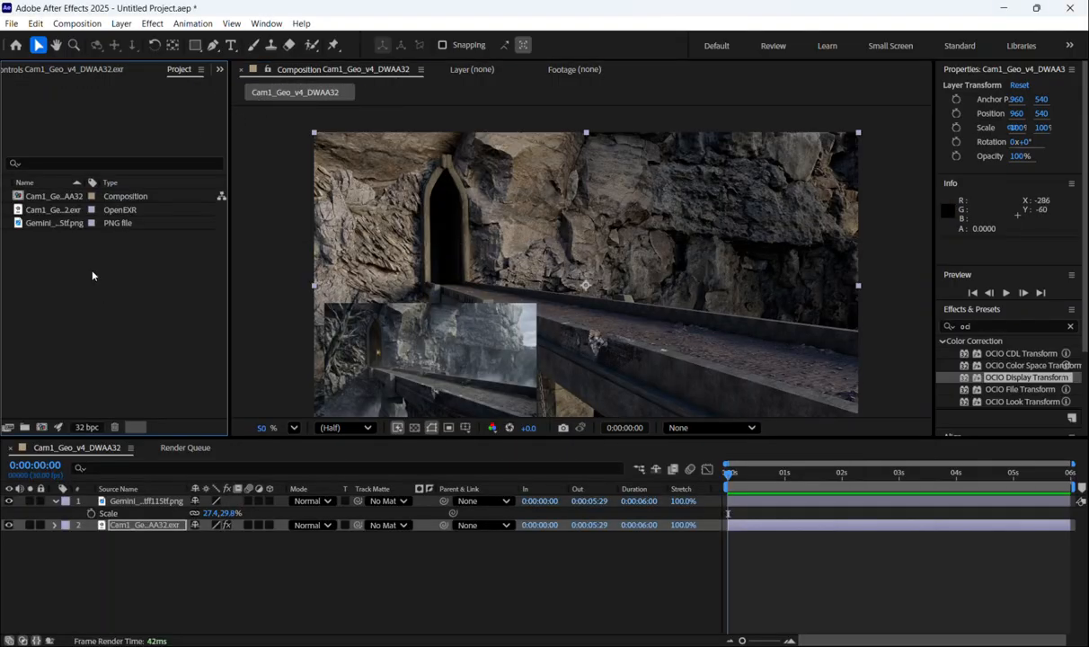
{"action": "left_click", "coordinate": [54, 223]}
{"action": "left_click", "coordinate": [539, 602]}
{"action": "left_click", "coordinate": [436, 588]}
{"action": "left_click", "coordinate": [252, 442]}
{"action": "left_click_drag", "start_coordinate": [93, 447], "coordinate": [114, 252]}
{"action": "left_click_drag", "start_coordinate": [63, 200], "coordinate": [101, 508]}
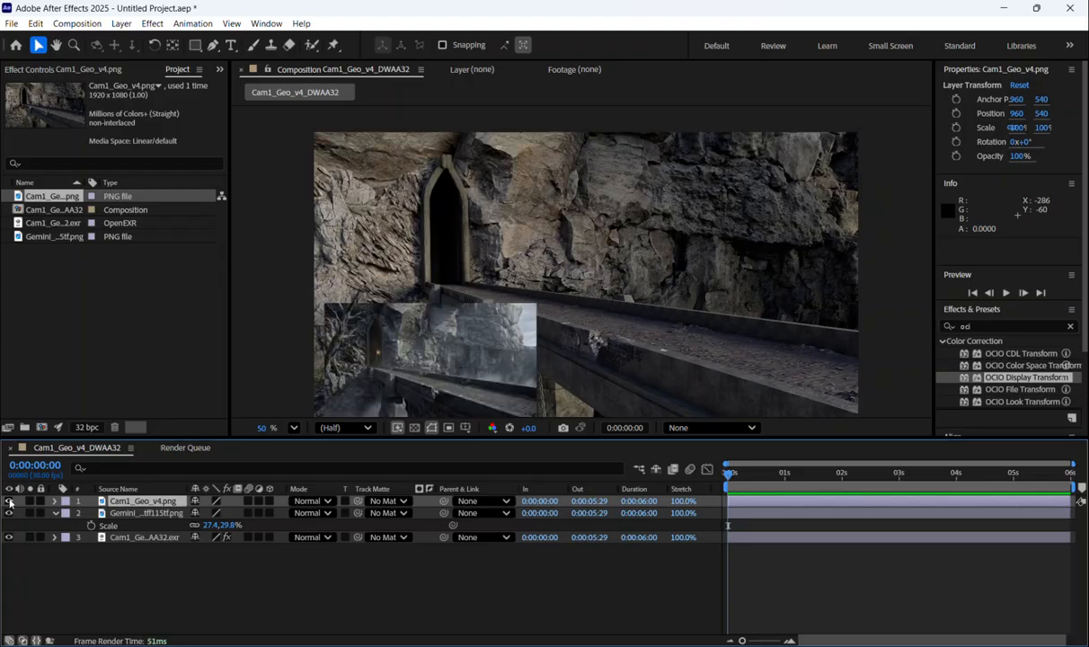
Set the Cam1_Geo_v4.png footage interpretation to Preserve RGB, disabling its color management.
{"action": "scroll", "coordinate": [564, 232], "scroll_direction": "up", "scroll_amount": 2}
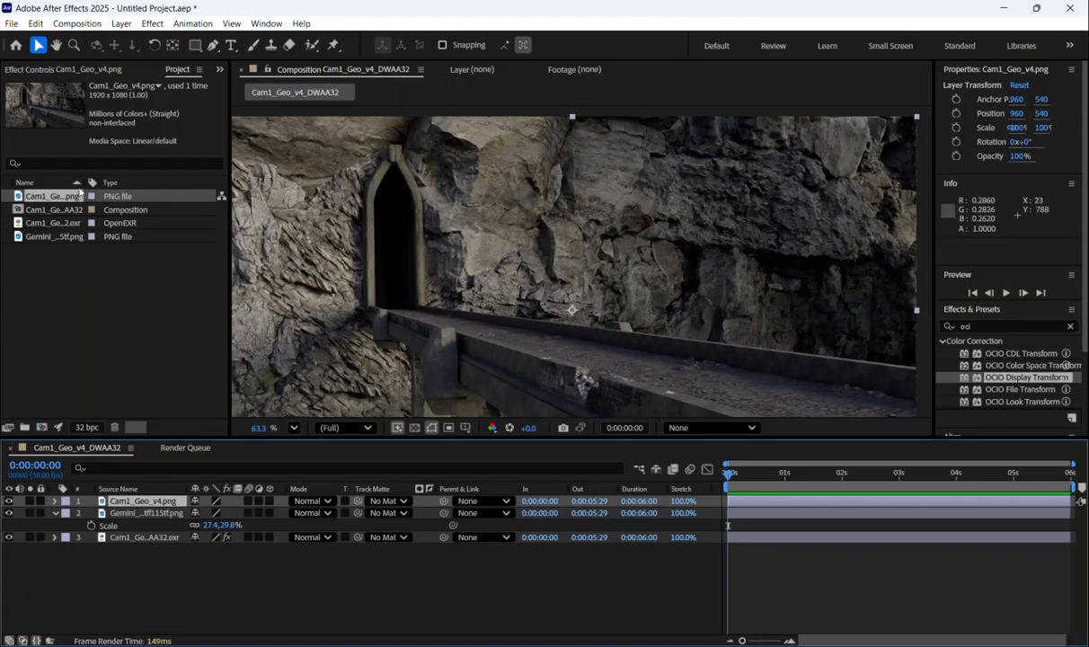
{"action": "right_click", "coordinate": [56, 205]}
{"action": "mouse_move", "coordinate": [135, 325]}
{"action": "left_click", "coordinate": [321, 329]}
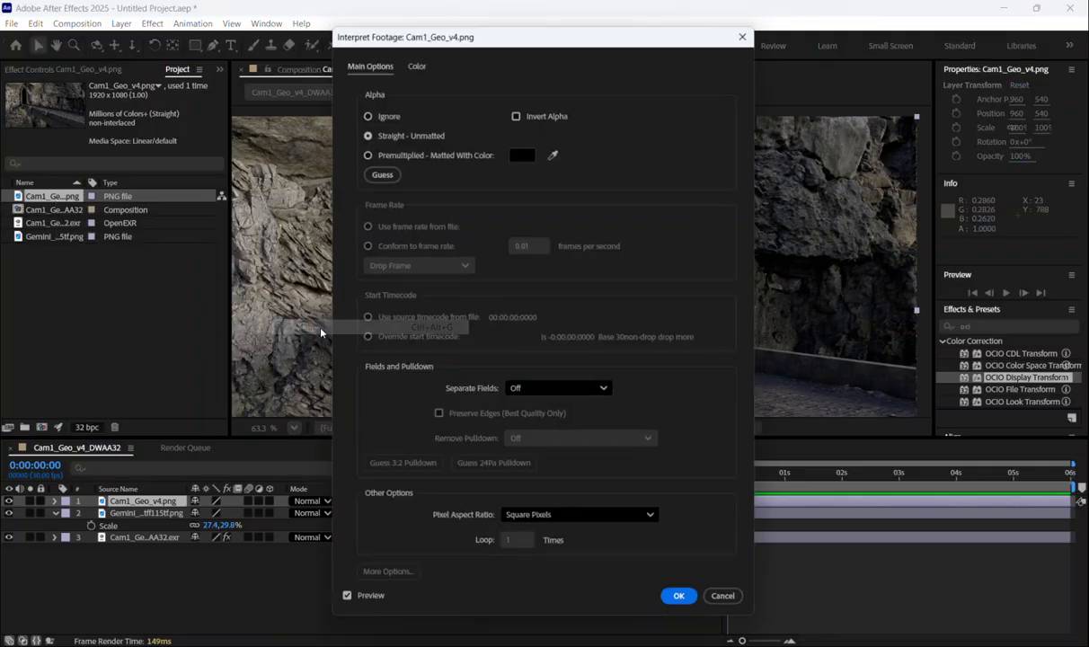
{"action": "left_click", "coordinate": [416, 62]}
{"action": "left_click", "coordinate": [469, 112]}
{"action": "left_click", "coordinate": [682, 601]}
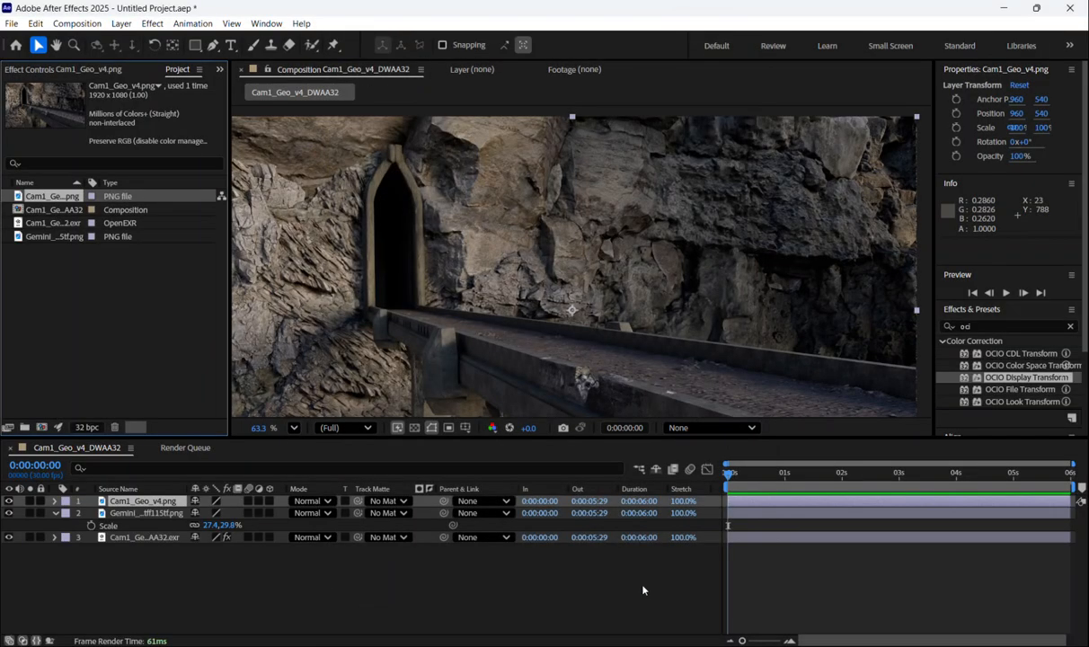
Toggle the Cam1_Geo_v4.png layer's visibility repeatedly to compare it with the EXR layer, and leave it visible and deselected.
{"action": "left_click", "coordinate": [8, 501]}
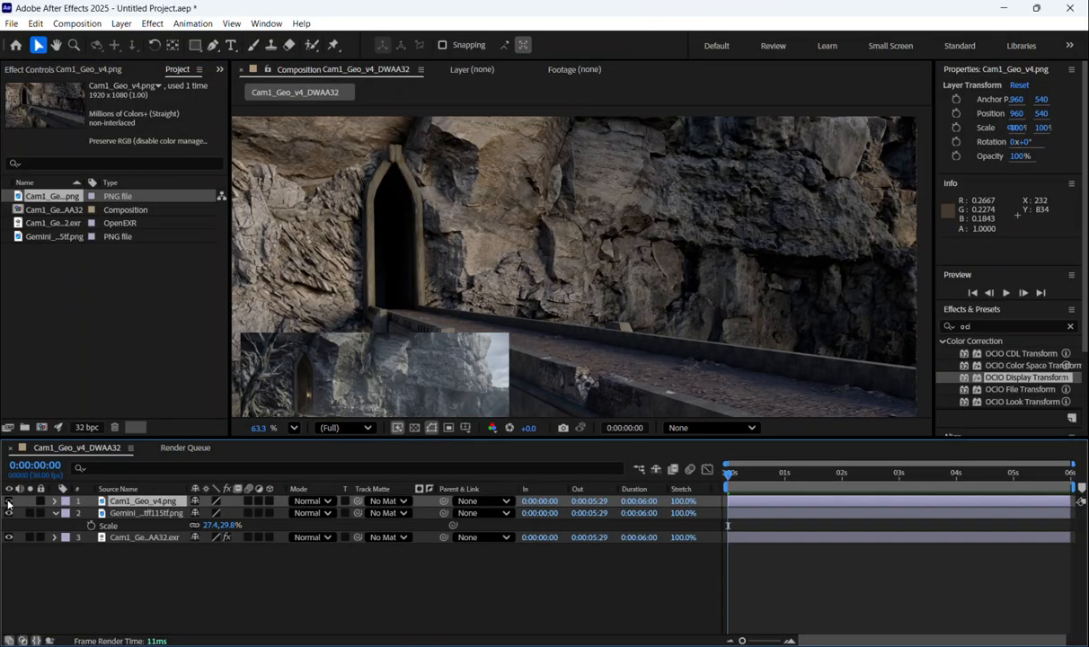
{"action": "left_click", "coordinate": [8, 502]}
{"action": "left_click", "coordinate": [8, 501]}
{"action": "left_click", "coordinate": [8, 501]}
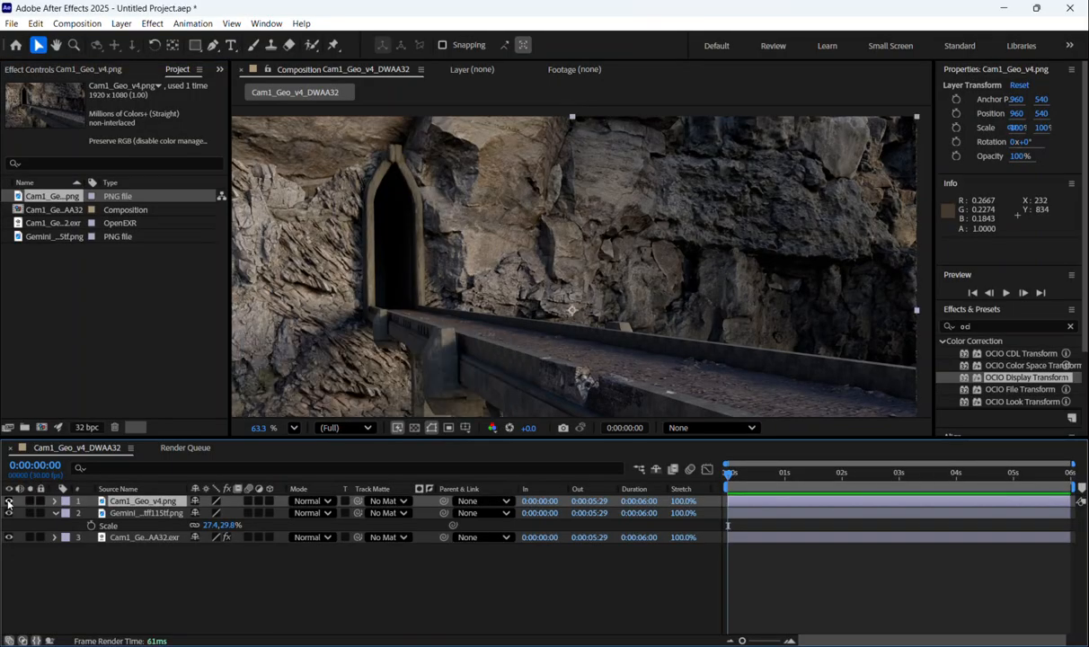
{"action": "left_click", "coordinate": [8, 501]}
{"action": "left_click", "coordinate": [8, 501]}
{"action": "left_click", "coordinate": [8, 501]}
{"action": "left_click", "coordinate": [8, 501]}
{"action": "left_click", "coordinate": [8, 502]}
{"action": "left_click", "coordinate": [9, 501]}
{"action": "left_click", "coordinate": [8, 502]}
{"action": "scroll", "coordinate": [497, 260], "scroll_direction": "down", "scroll_amount": 1}
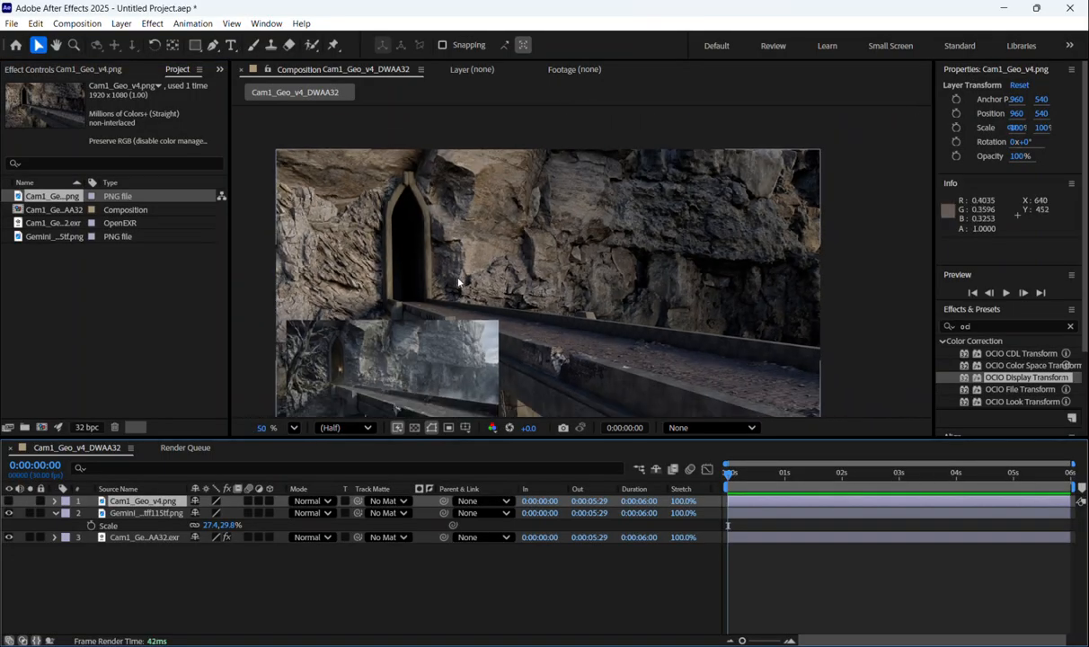
{"action": "left_click_drag", "start_coordinate": [498, 259], "coordinate": [526, 185]}
{"action": "left_click", "coordinate": [8, 501]}
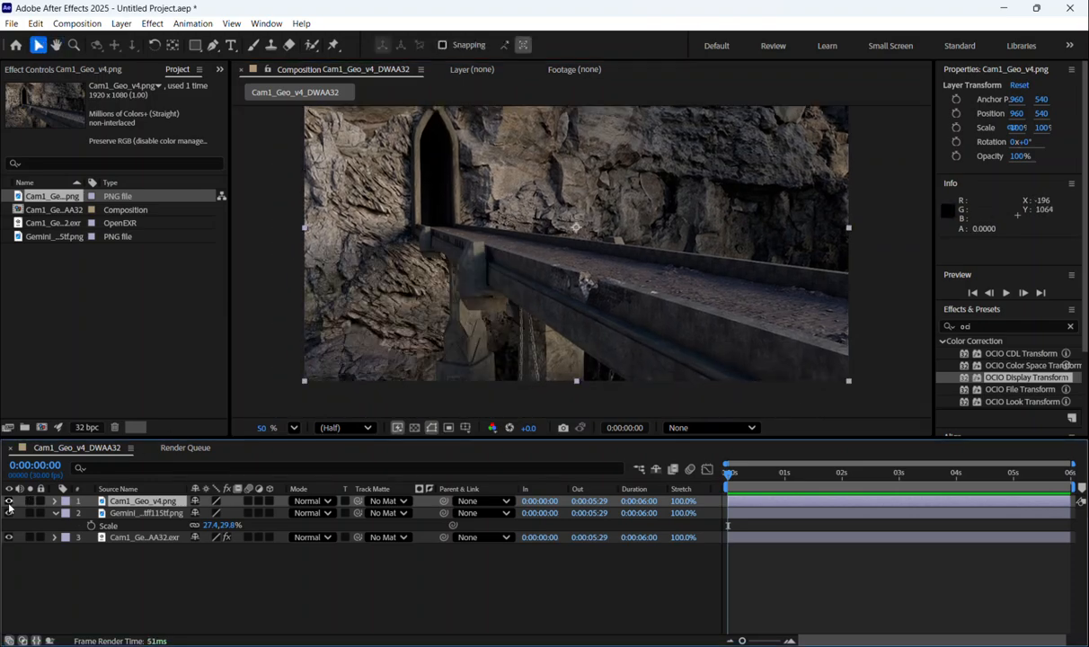
{"action": "left_click", "coordinate": [8, 501]}
{"action": "left_click", "coordinate": [8, 502]}
{"action": "left_click", "coordinate": [79, 570]}
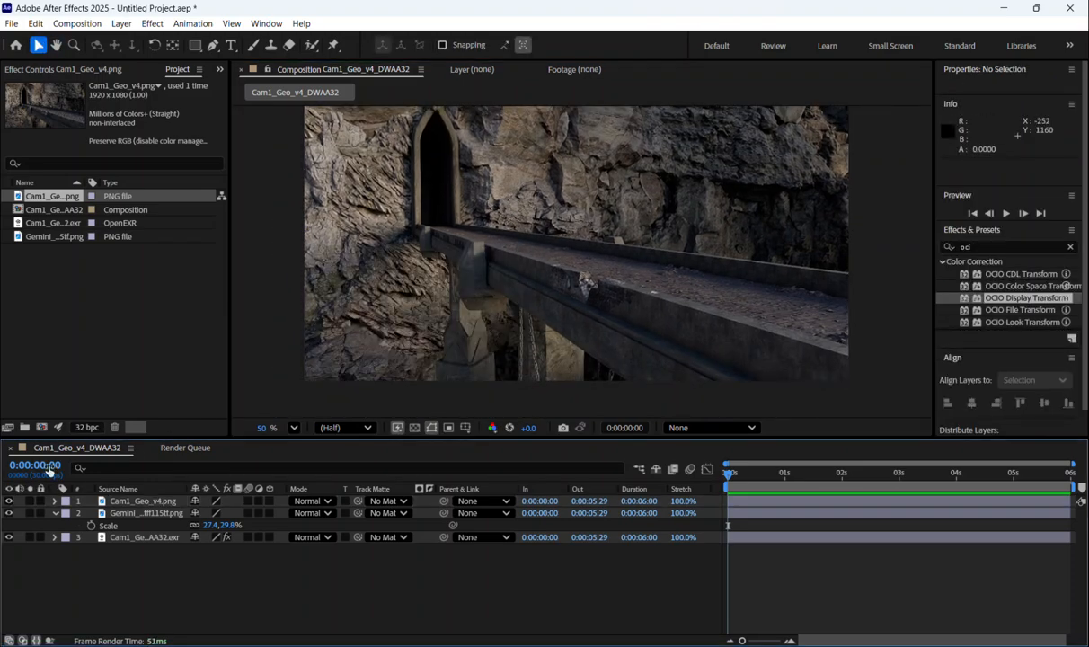
Move the current time to 0:00:00:22 and frame the composition for inspection.
{"action": "scroll", "coordinate": [434, 315], "scroll_direction": "down", "scroll_amount": 2}
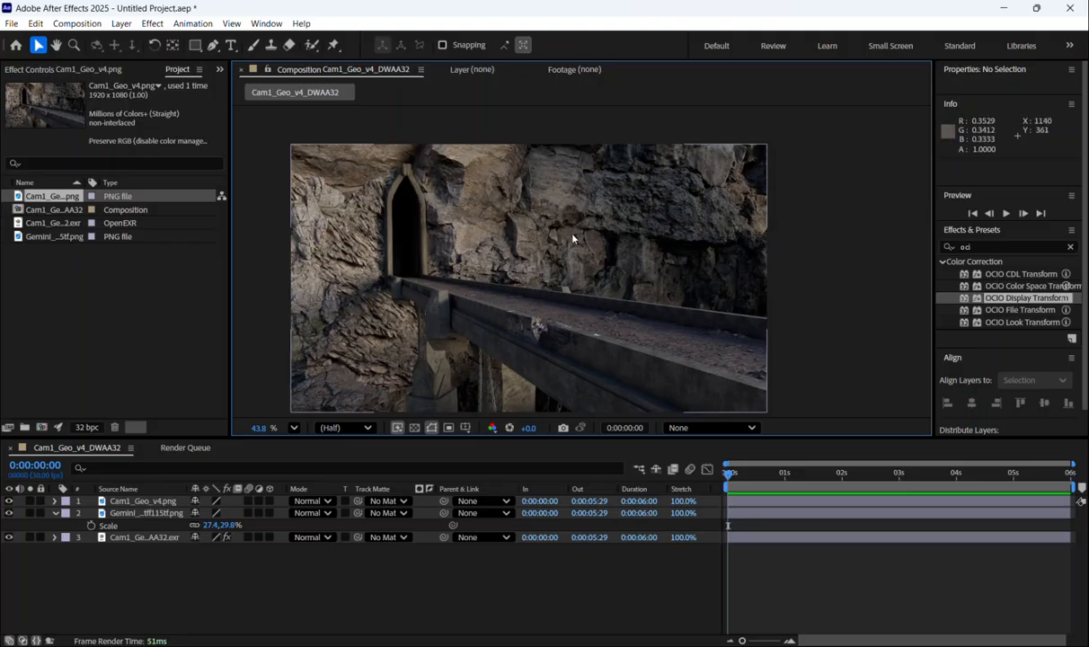
{"action": "scroll", "coordinate": [572, 239], "scroll_direction": "up", "scroll_amount": 1}
{"action": "left_click_drag", "start_coordinate": [826, 474], "coordinate": [769, 476]}
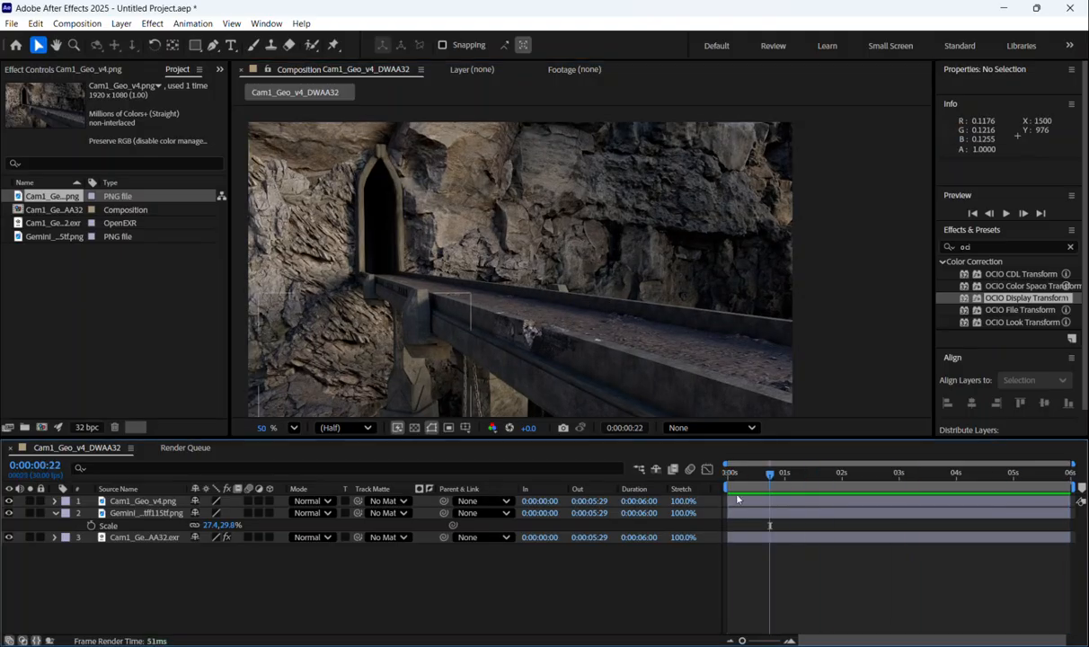
{"action": "mouse_move", "coordinate": [469, 309]}
{"action": "left_mouse_down"}
{"action": "mouse_move", "coordinate": [515, 283]}
{"action": "mouse_move", "coordinate": [466, 321]}
{"action": "left_mouse_up"}
{"action": "scroll", "coordinate": [489, 289], "scroll_direction": "down", "scroll_amount": 1}
{"action": "scroll", "coordinate": [478, 286], "scroll_direction": "up", "scroll_amount": 1}
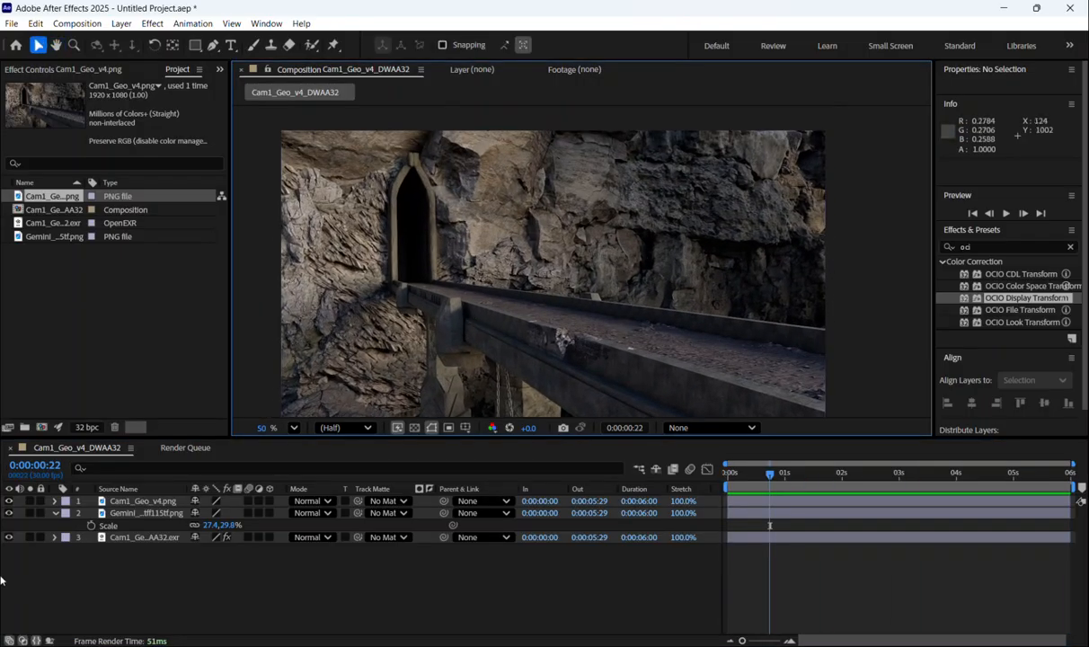
Compare Cam1_Geo_v4.png with the EXR and inset beneath at 0:00:00:22 by hiding and showing it, leaving it visible.
{"action": "left_click", "coordinate": [10, 501]}
{"action": "left_click", "coordinate": [11, 502]}
{"action": "left_click", "coordinate": [10, 502]}
{"action": "left_click", "coordinate": [10, 501]}
{"action": "left_click", "coordinate": [9, 501]}
{"action": "scroll", "coordinate": [333, 341], "scroll_direction": "down", "scroll_amount": 1}
{"action": "scroll", "coordinate": [334, 341], "scroll_direction": "up", "scroll_amount": 1}
{"action": "left_click_drag", "start_coordinate": [364, 347], "coordinate": [370, 324]}
{"action": "scroll", "coordinate": [678, 332], "scroll_direction": "down", "scroll_amount": 1}
{"action": "scroll", "coordinate": [602, 311], "scroll_direction": "up", "scroll_amount": 3}
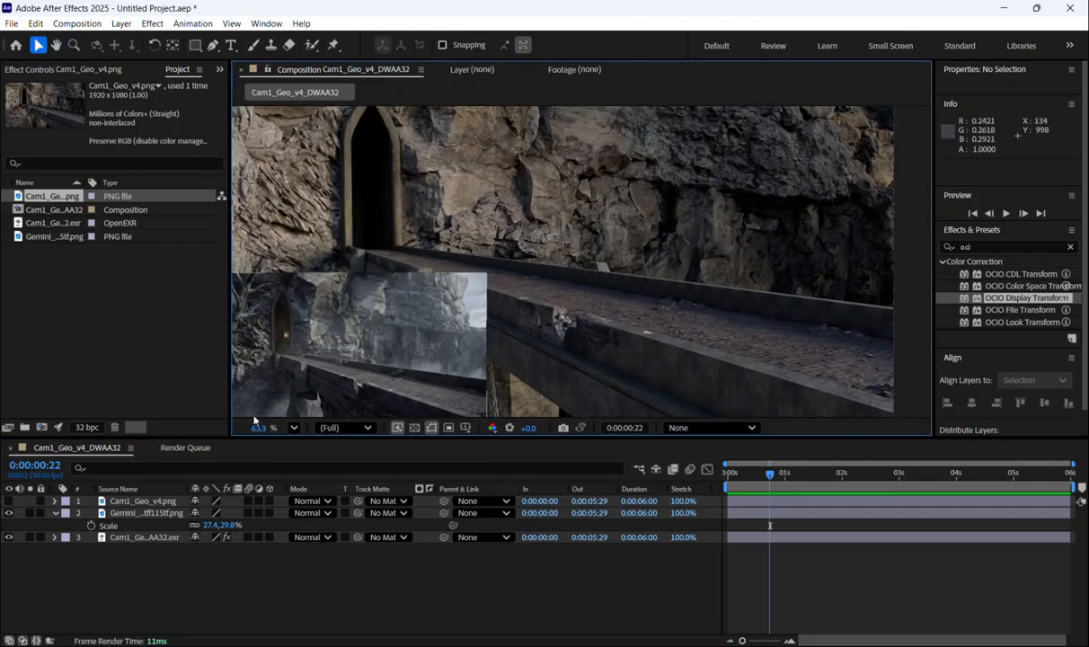
{"action": "left_click", "coordinate": [8, 500]}
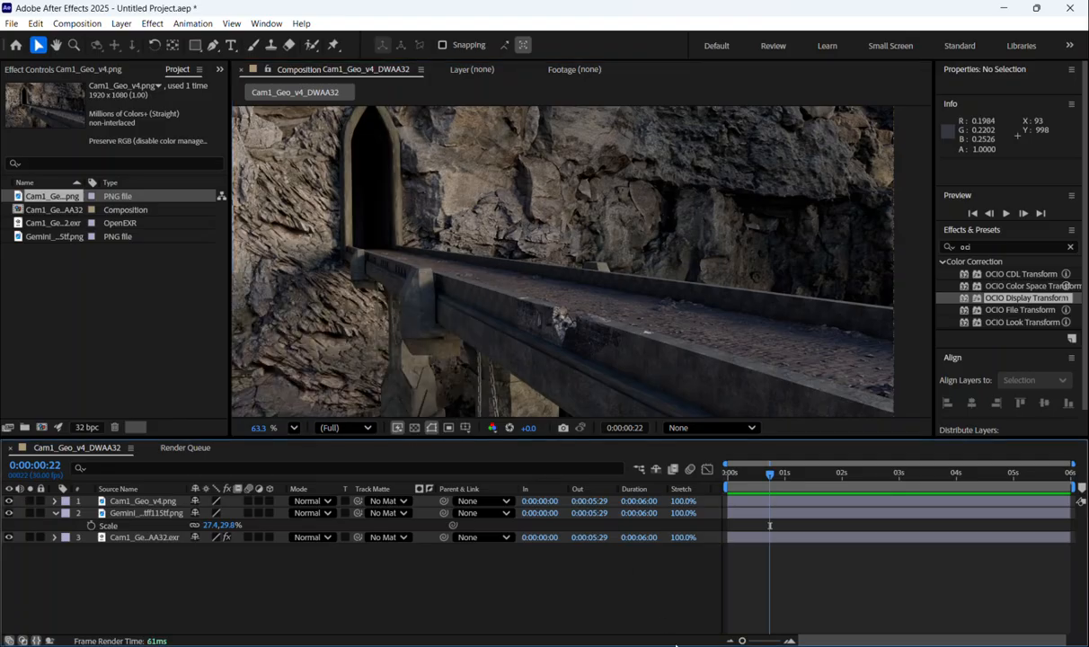
{"action": "scroll", "coordinate": [561, 319], "scroll_direction": "down", "scroll_amount": 2}
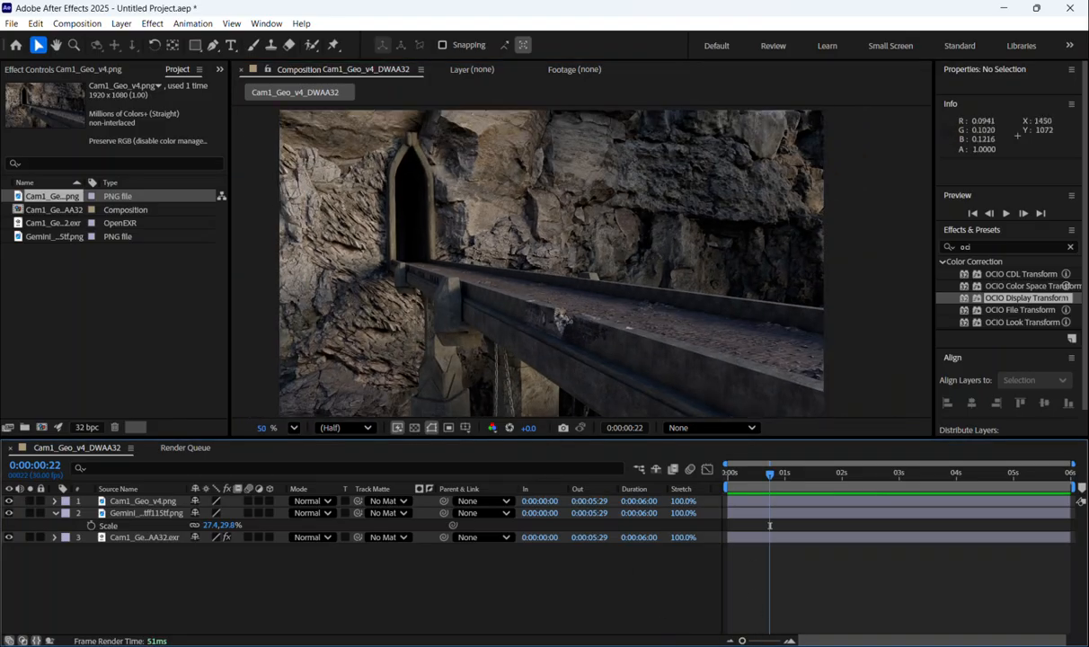